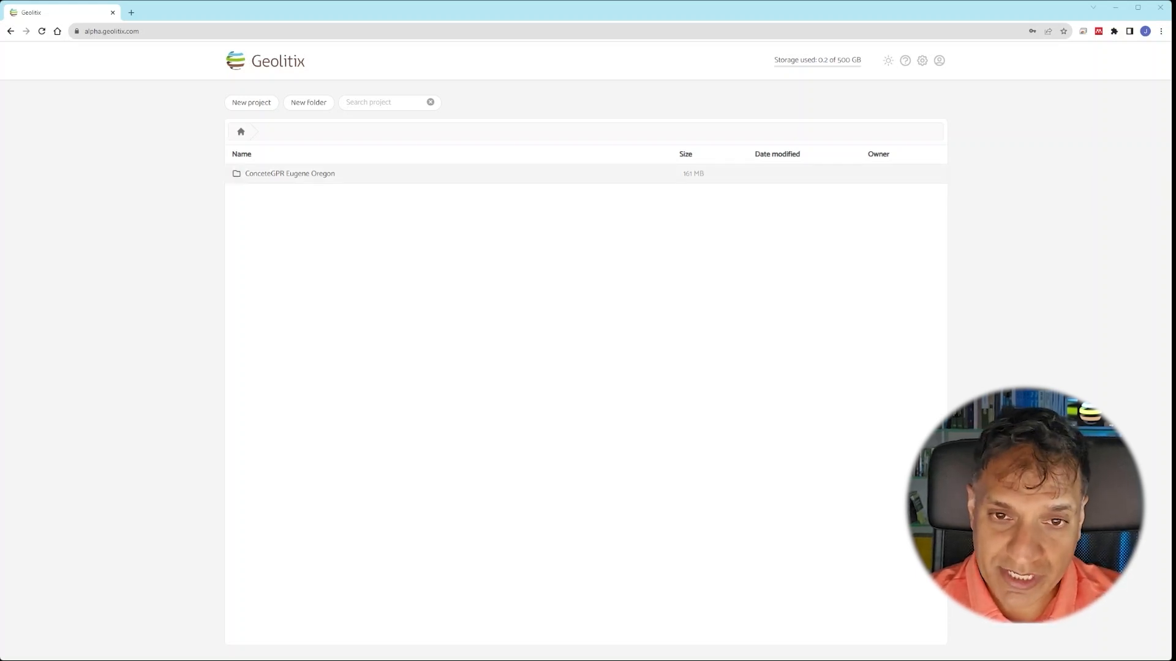
- Open the ConcreteGPR Demonstration Project - Utilities project from the ConceteGPR Eugene Oregon folder
{"action": "left_click", "coordinate": [318, 176]}
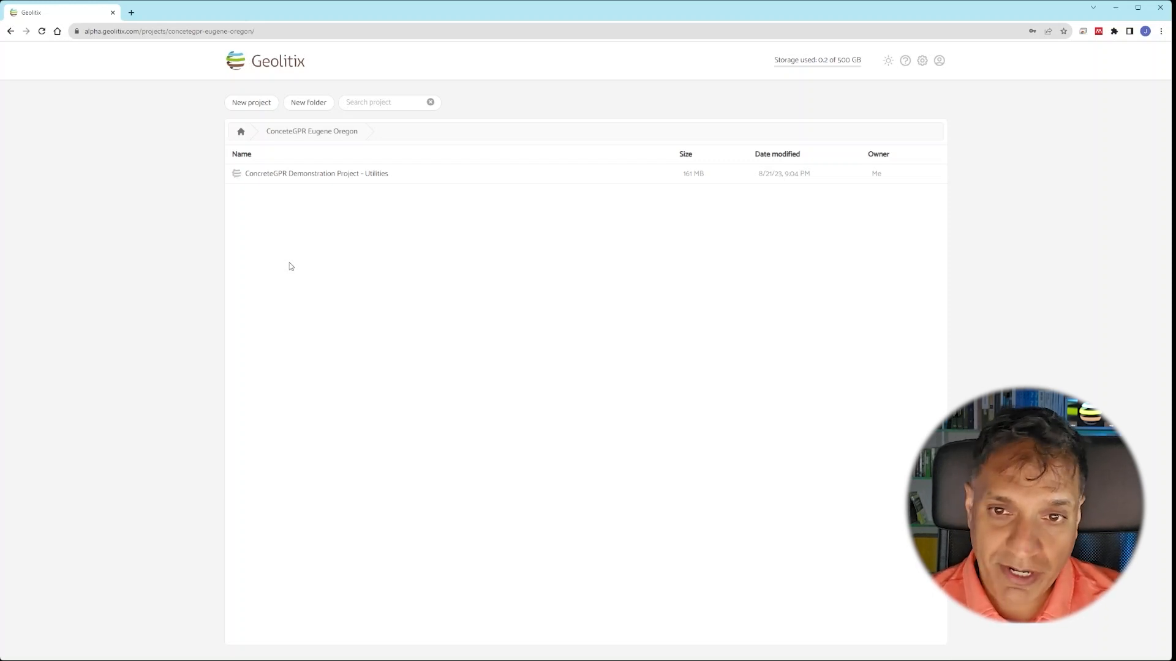
{"action": "left_click", "coordinate": [321, 176]}
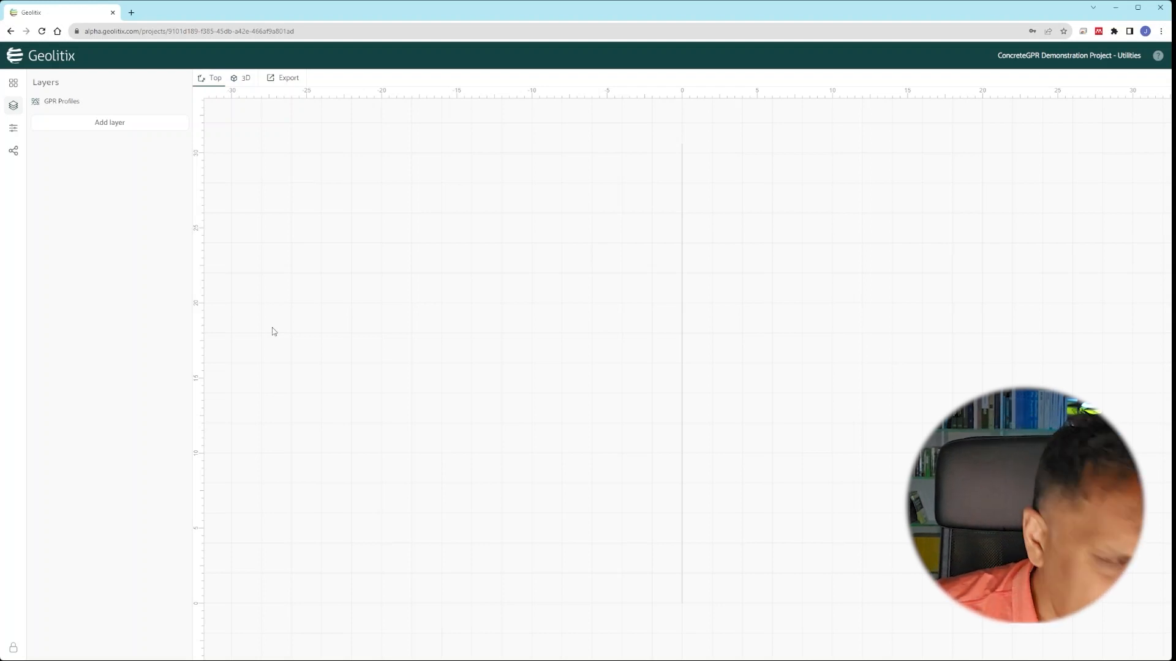
- Import profile files 090 and 091 into the GPR Profiles layer's Default folder
{"action": "left_click", "coordinate": [72, 108]}
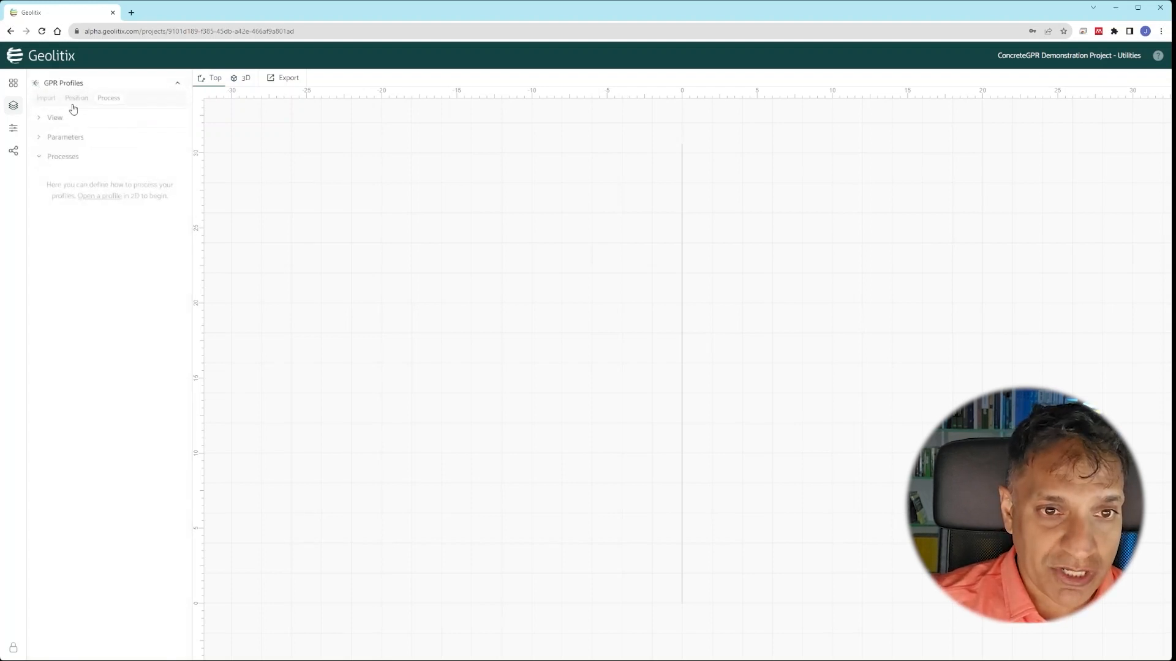
{"action": "left_click", "coordinate": [42, 101]}
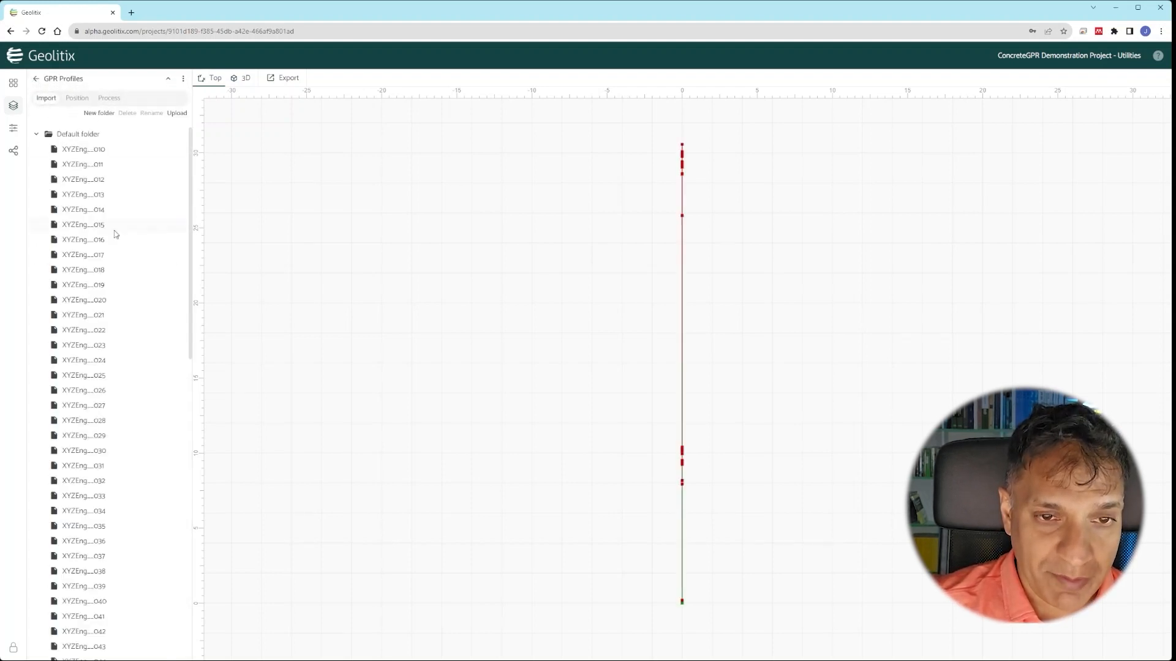
{"action": "scroll", "coordinate": [135, 208], "scroll_direction": "down", "scroll_amount": 10}
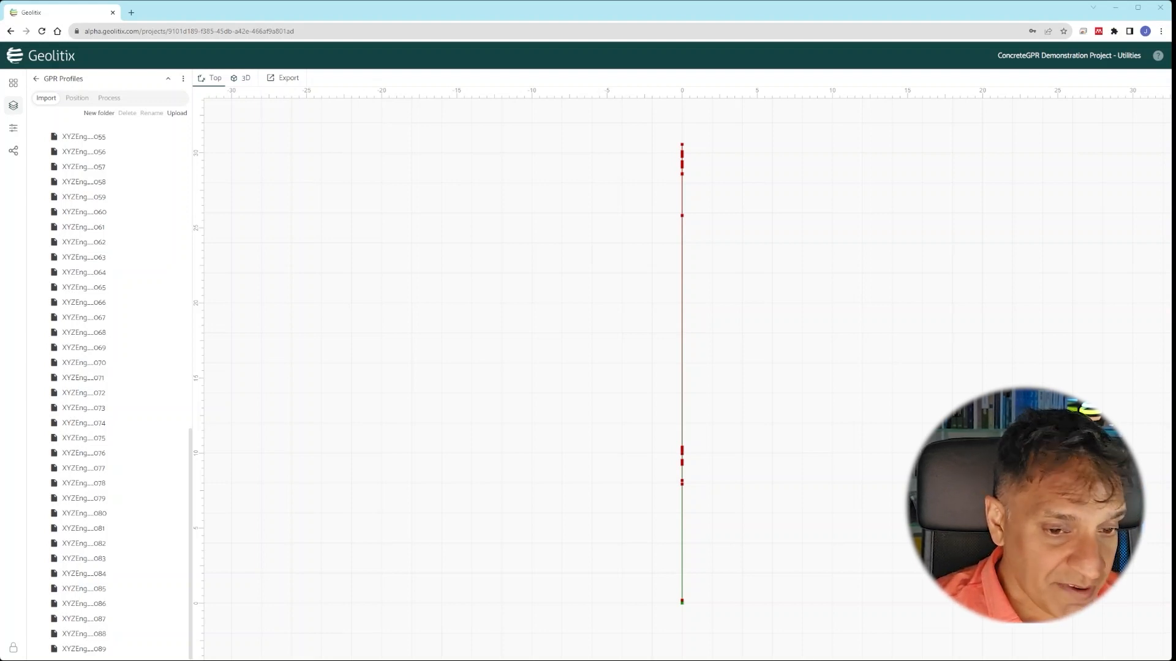
{"action": "left_click_drag", "start_coordinate": [3, 466], "coordinate": [103, 468]}
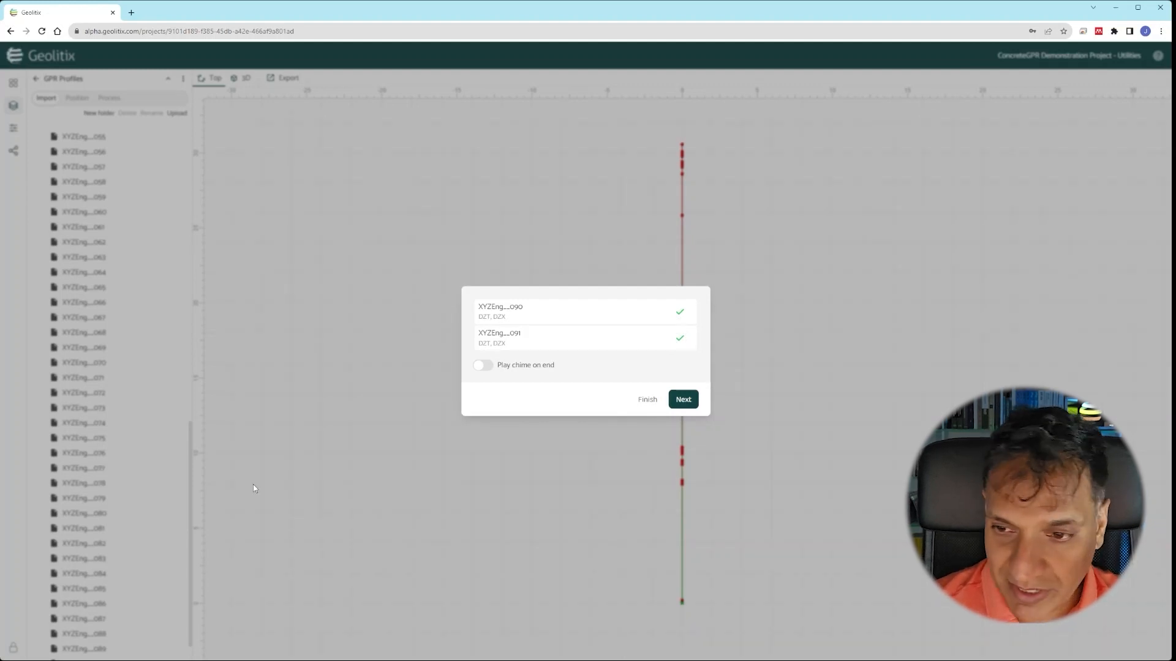
{"action": "left_click", "coordinate": [647, 400]}
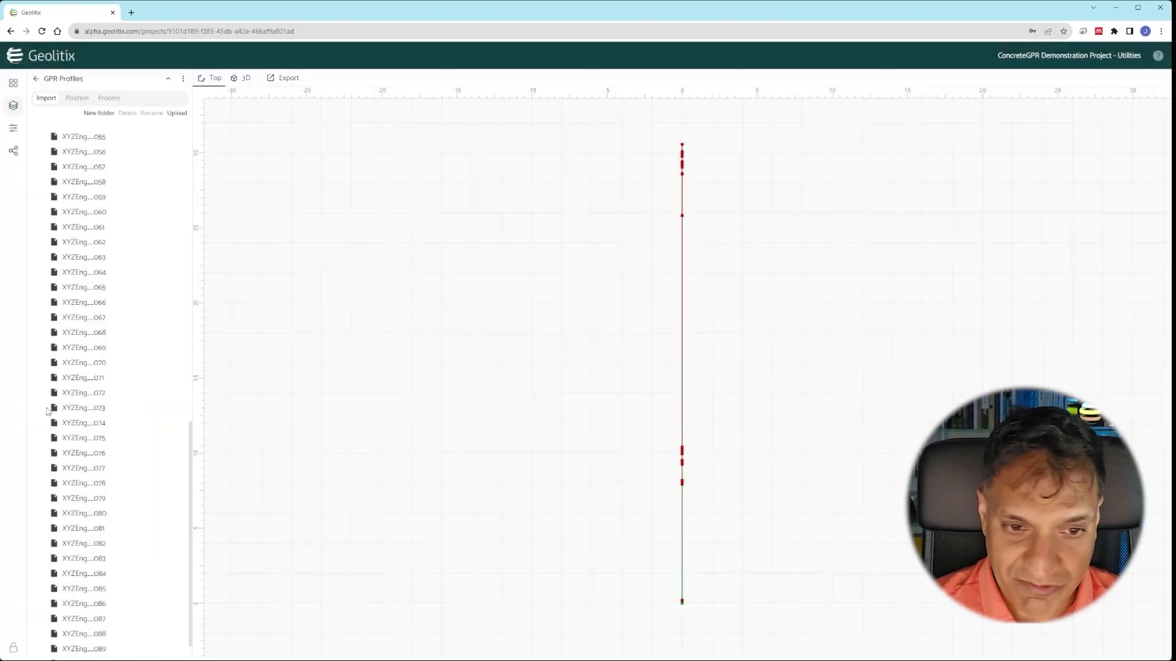
{"action": "scroll", "coordinate": [113, 392], "scroll_direction": "up", "scroll_amount": 12}
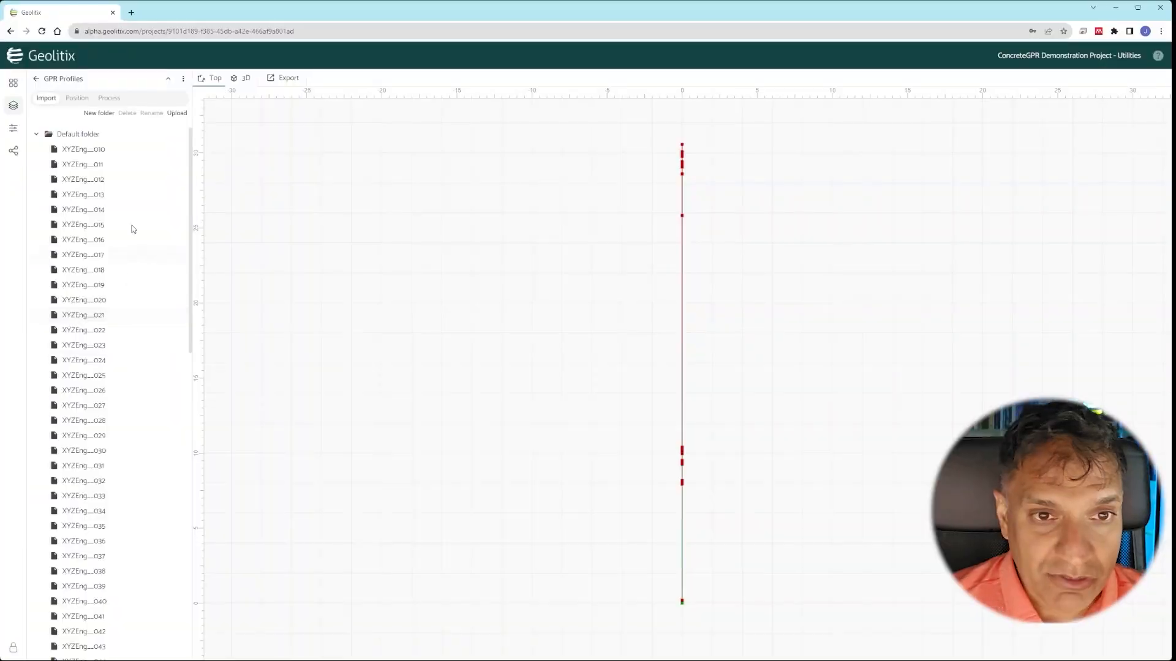
- Create a profile folder named X and move profiles 010–042 into it
{"action": "left_click", "coordinate": [105, 116]}
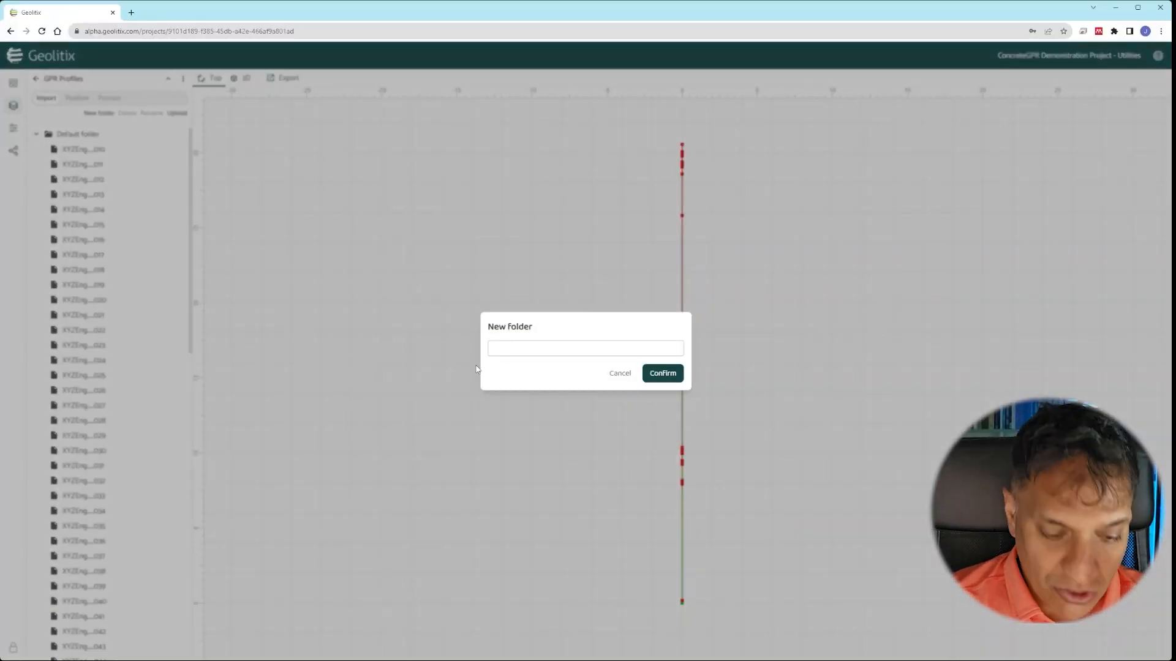
{"action": "type", "text": "X"}
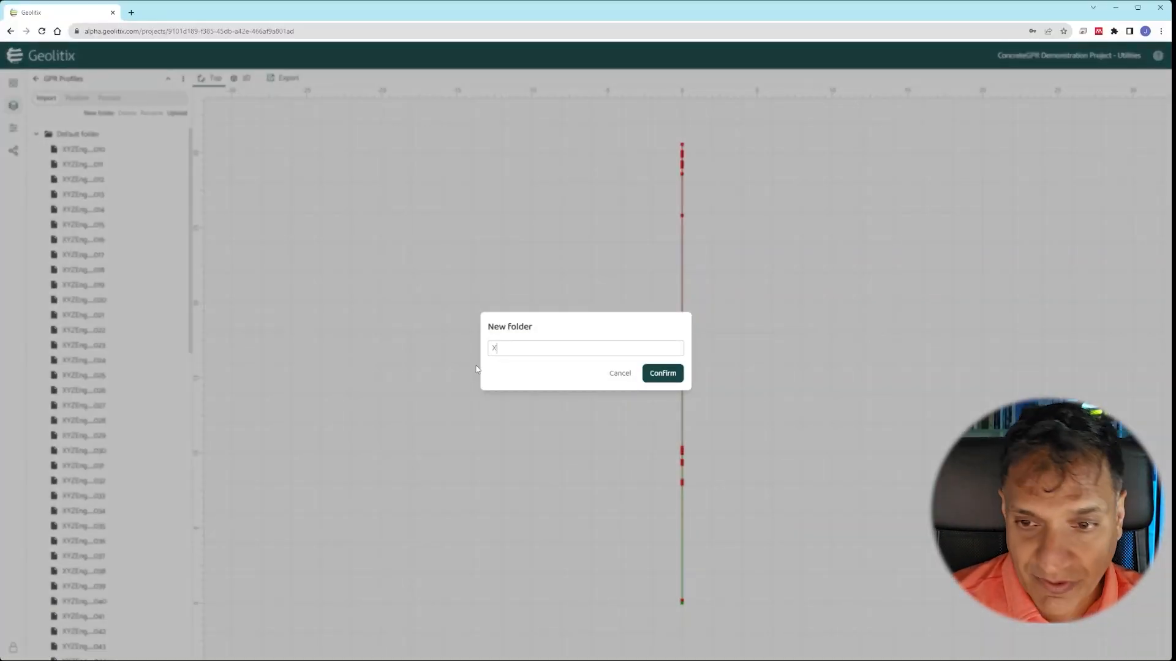
{"action": "left_click", "coordinate": [661, 373]}
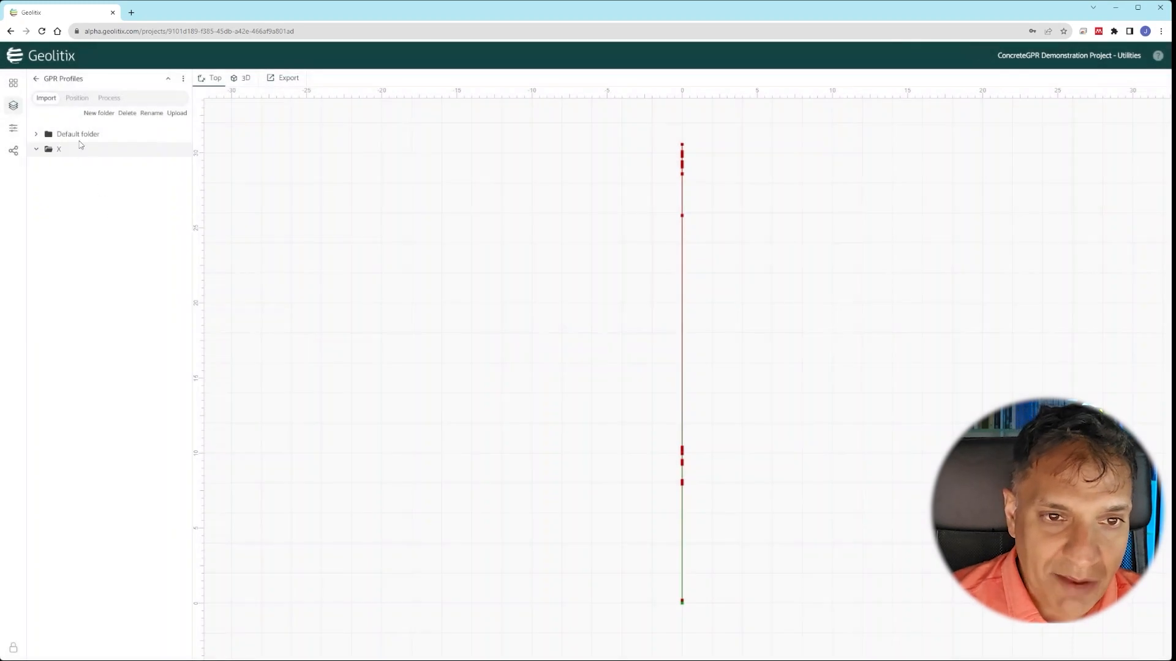
{"action": "left_click", "coordinate": [78, 134]}
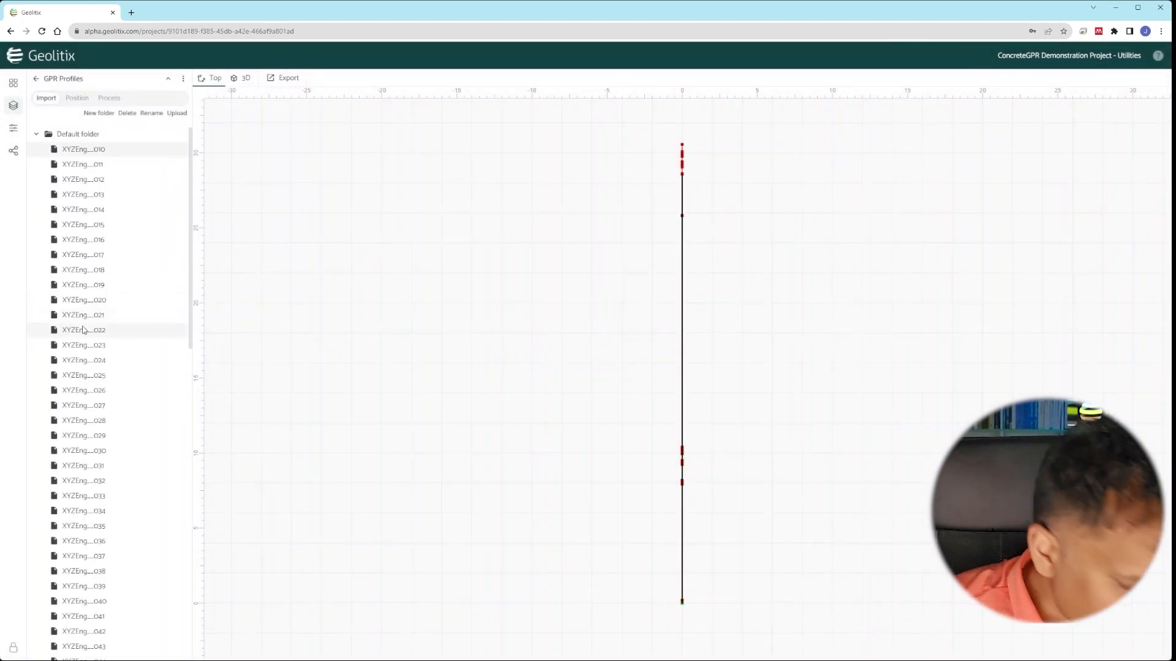
{"action": "scroll", "coordinate": [72, 390], "scroll_direction": "down", "scroll_amount": 3}
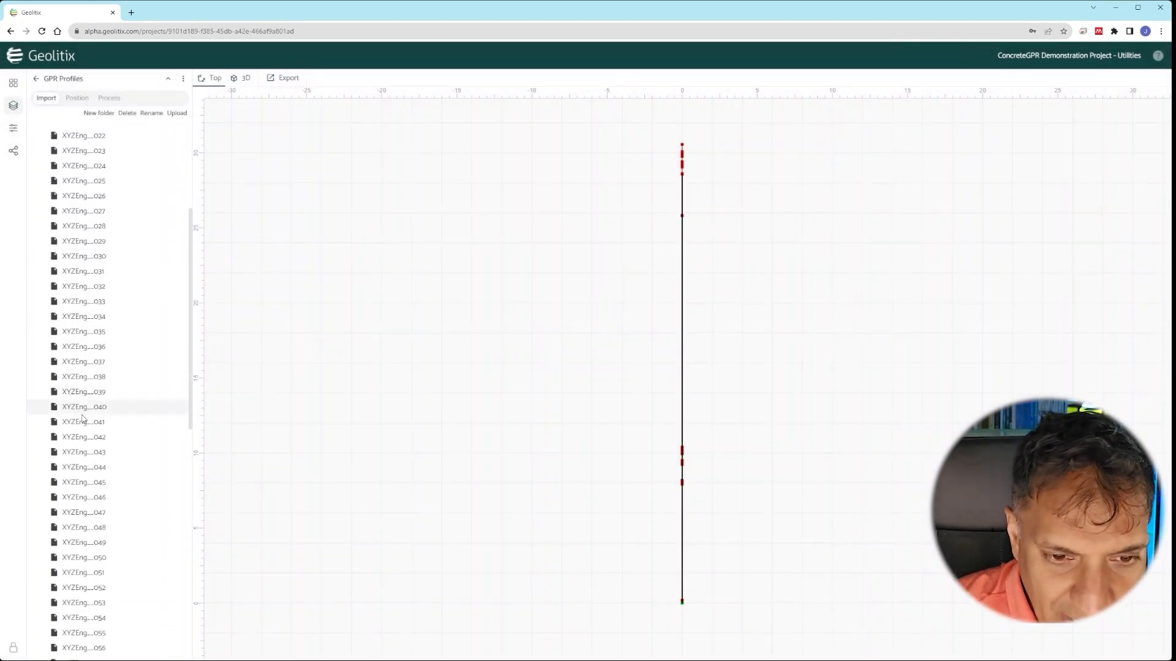
{"action": "left_click", "coordinate": [87, 439], "text": "shift"}
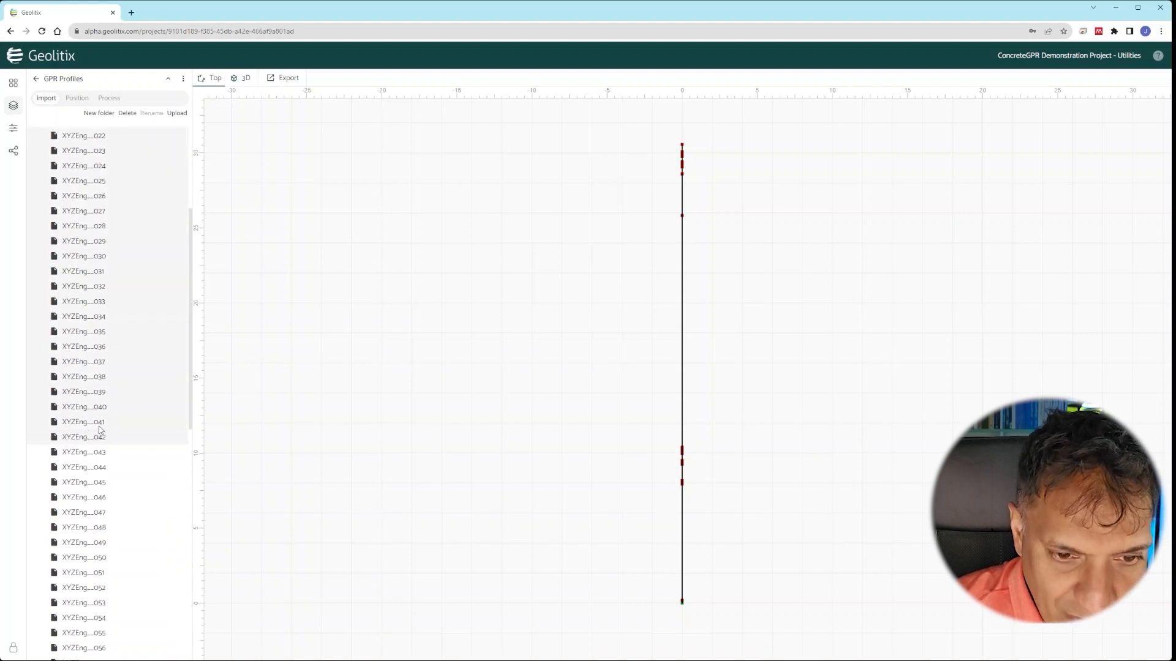
{"action": "left_click_drag", "start_coordinate": [97, 424], "coordinate": [119, 646]}
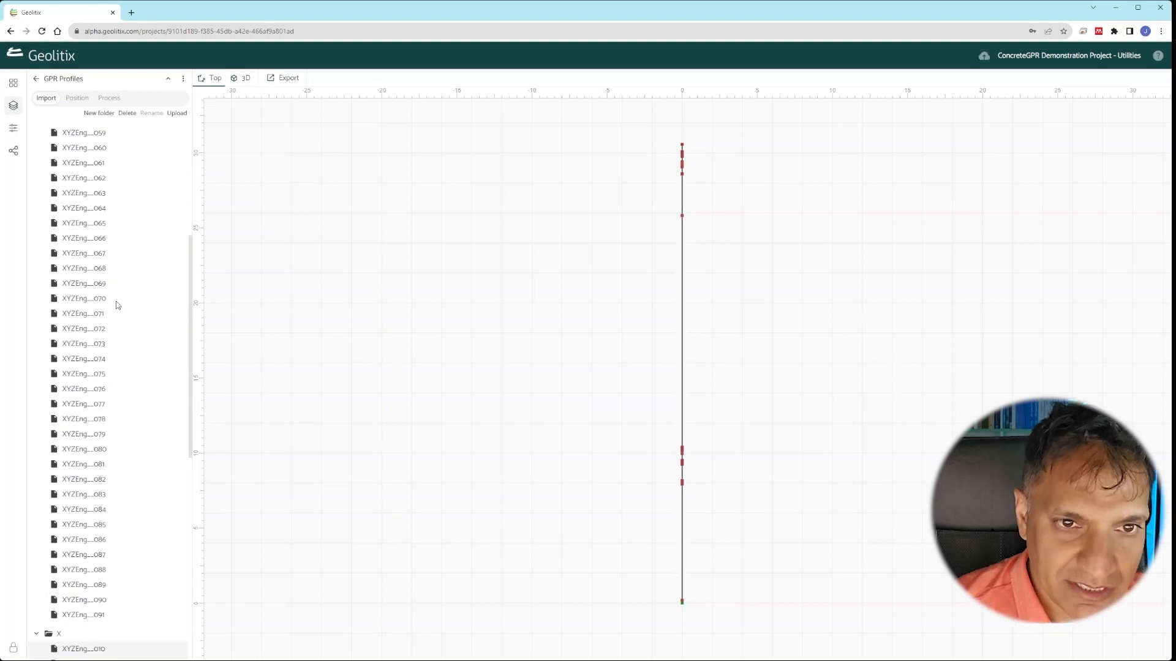
{"action": "left_click", "coordinate": [37, 134]}
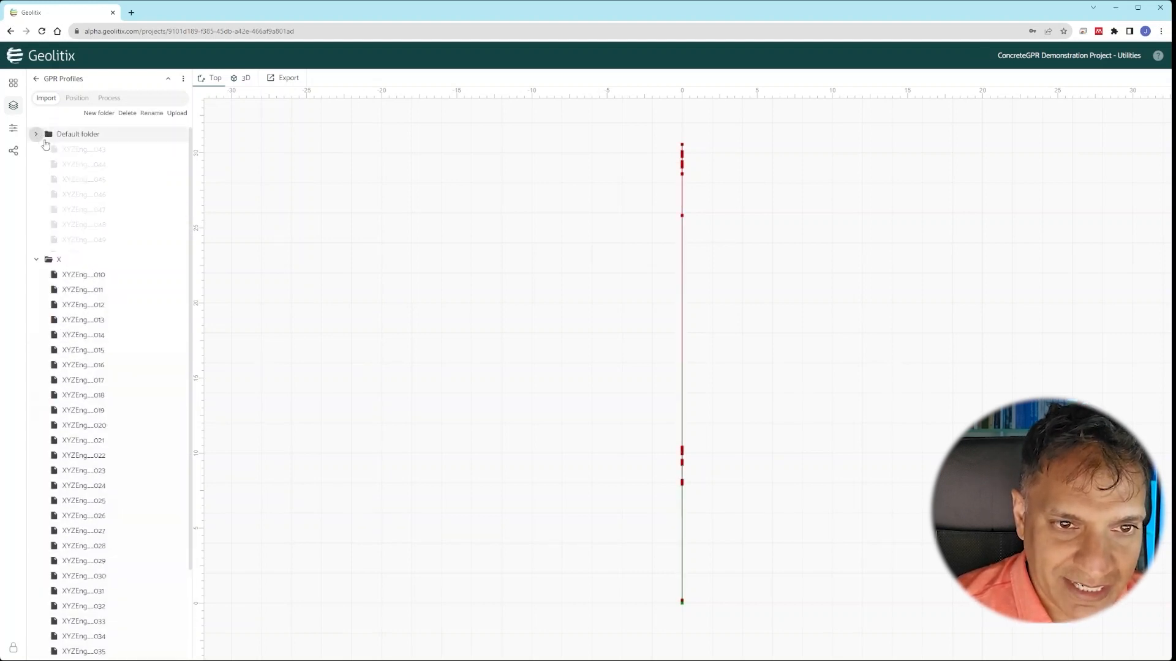
{"action": "left_click", "coordinate": [37, 149]}
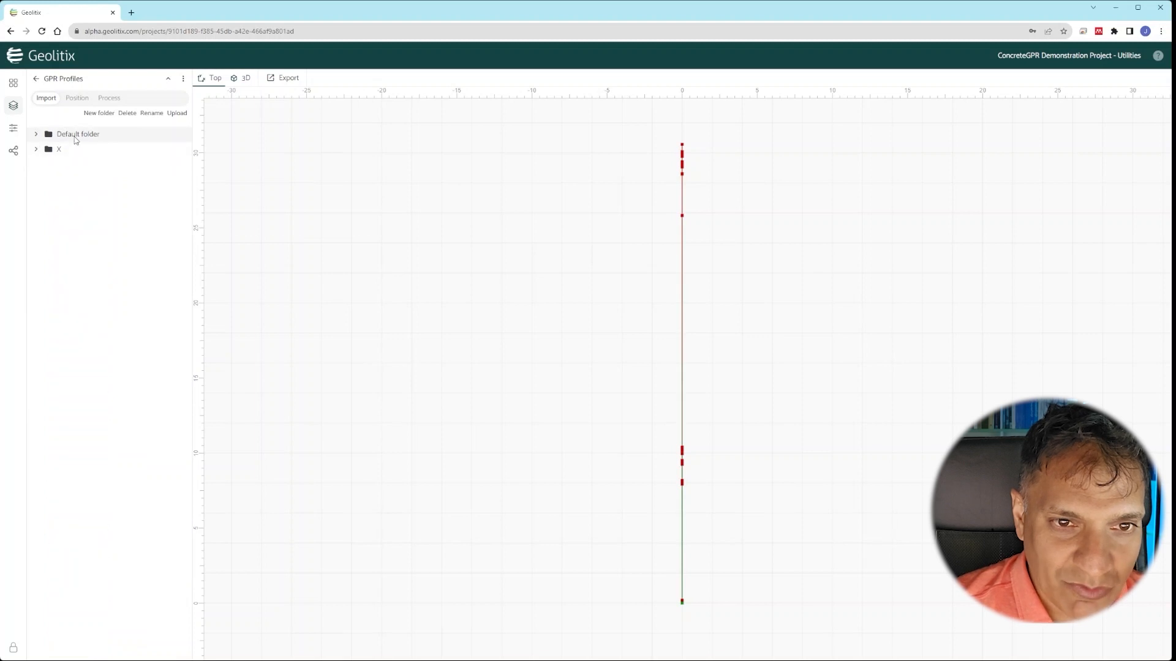
- Create folder Y and move the remaining profiles 043–091 into it
{"action": "left_click", "coordinate": [99, 113]}
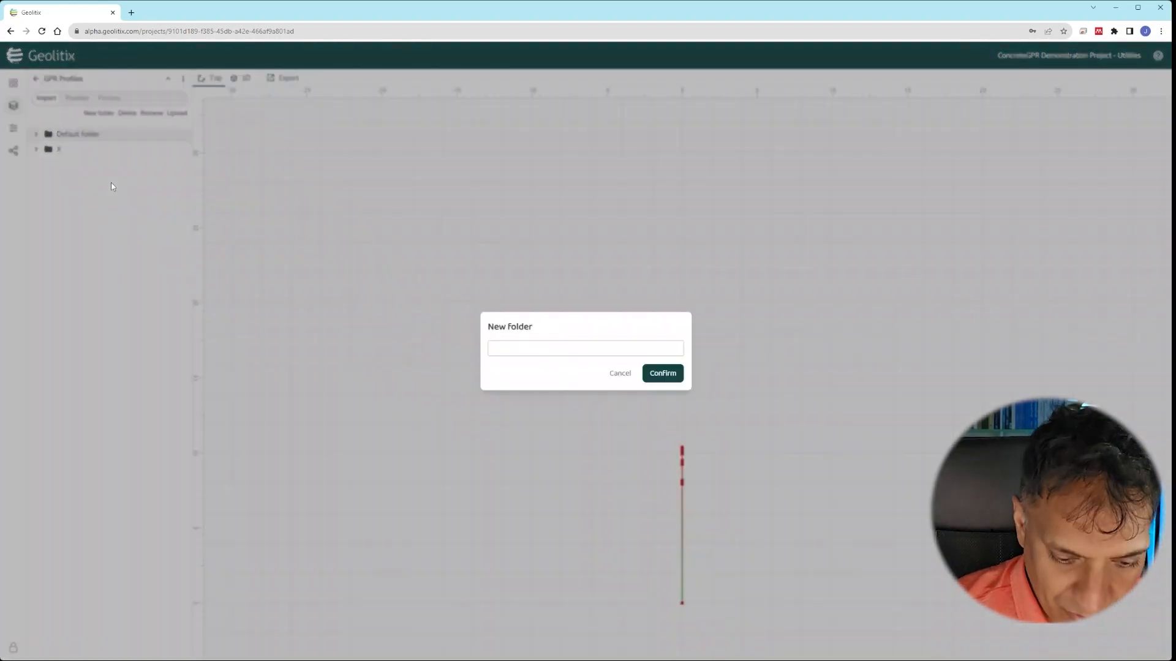
{"action": "type", "text": "Y"}
{"action": "key", "text": "Return"}
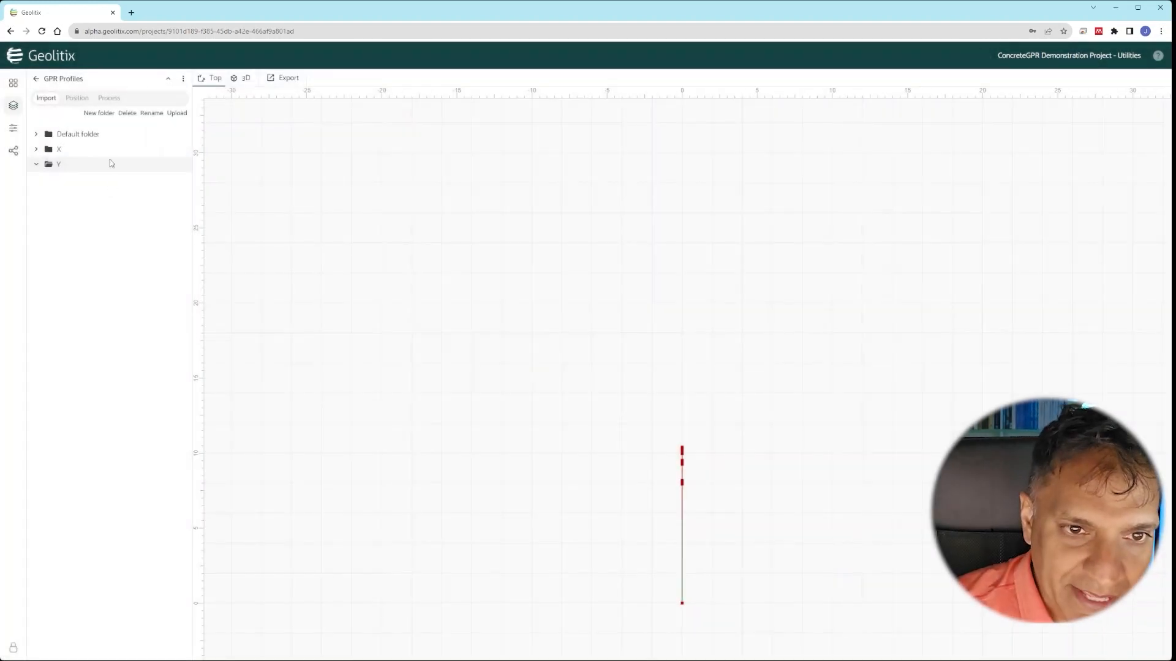
{"action": "left_click", "coordinate": [104, 139]}
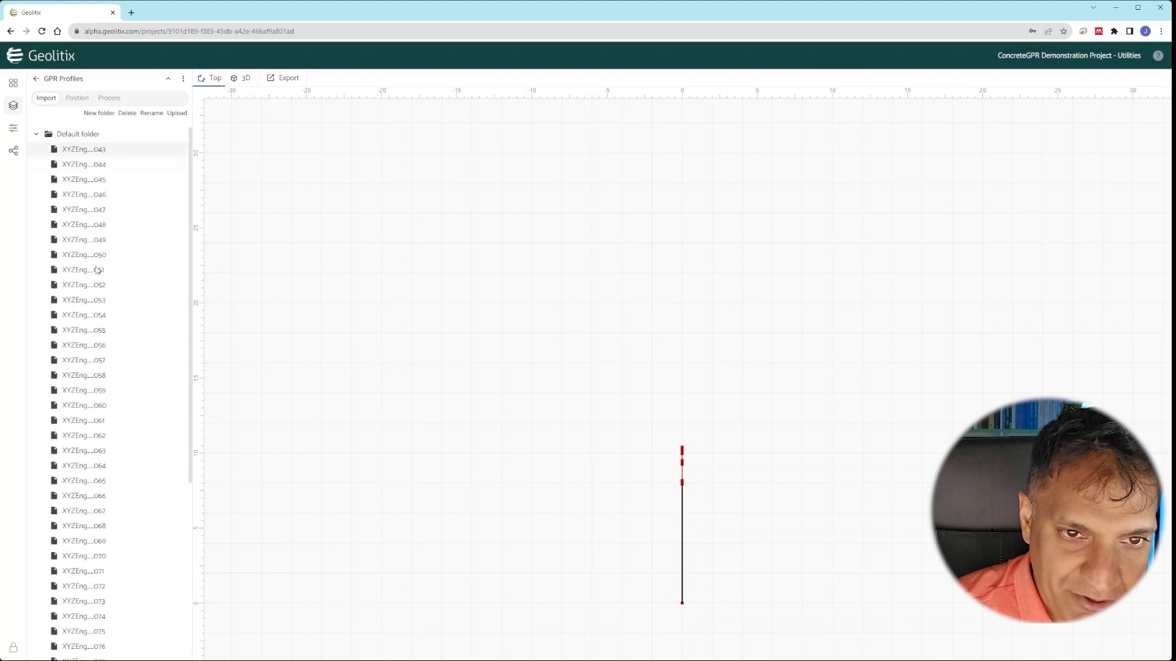
{"action": "scroll", "coordinate": [96, 365], "scroll_direction": "down", "scroll_amount": 15}
{"action": "left_click", "coordinate": [83, 608], "text": "shift"}
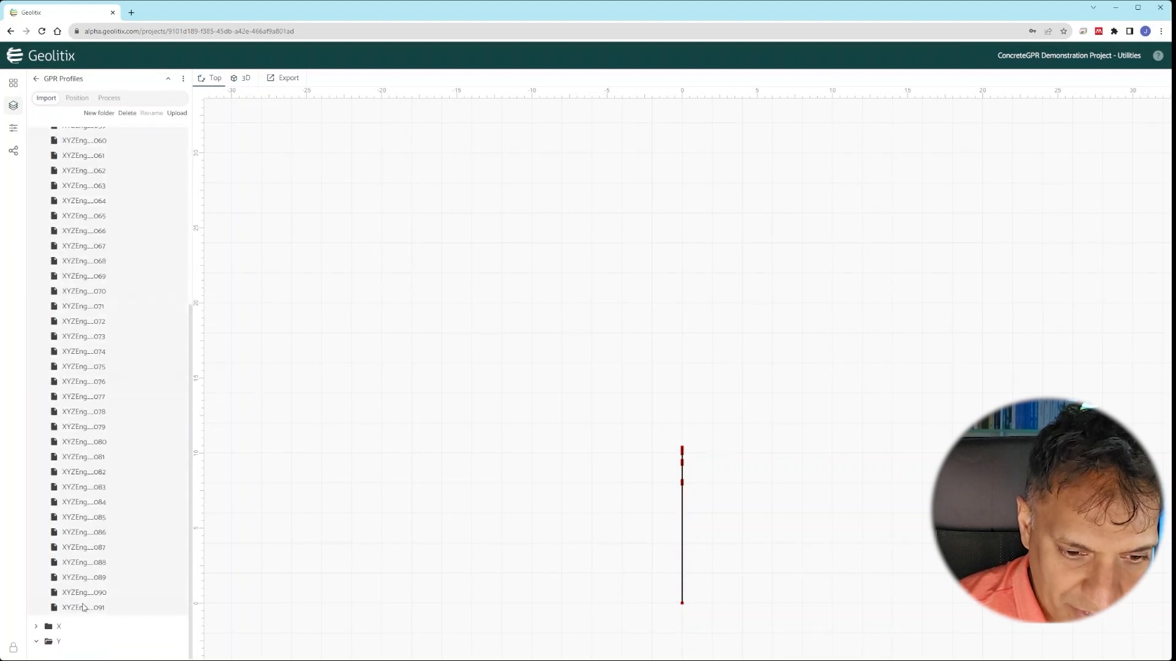
{"action": "left_click_drag", "start_coordinate": [95, 587], "coordinate": [86, 641]}
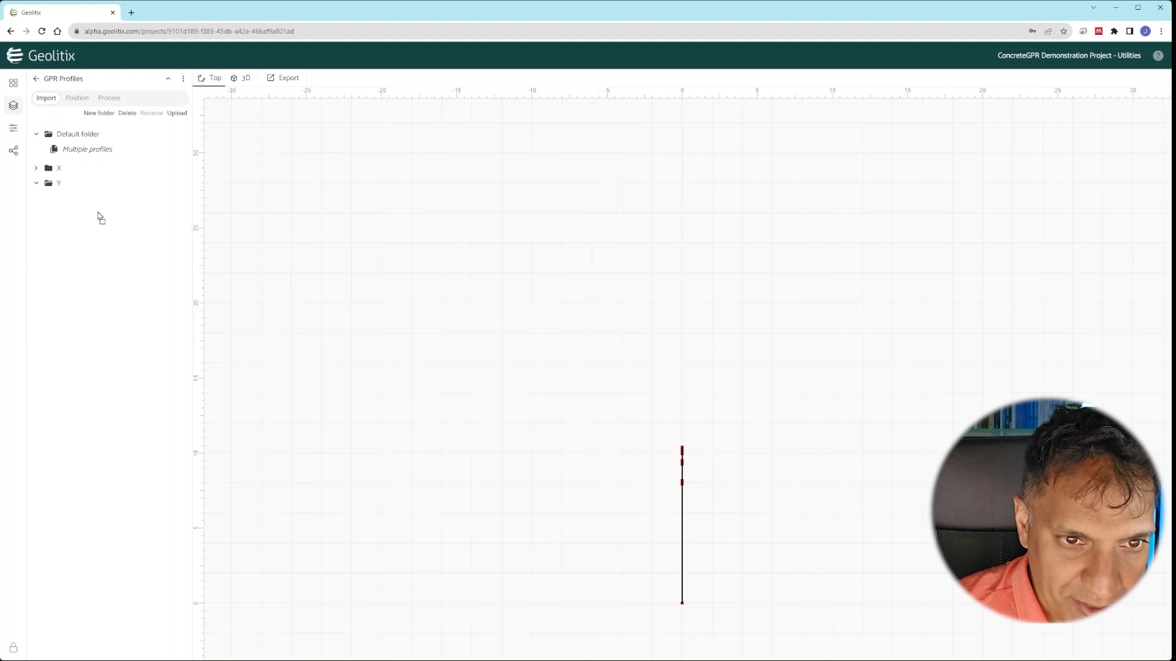
{"action": "left_click_drag", "start_coordinate": [88, 195], "coordinate": [90, 195]}
{"action": "left_click", "coordinate": [38, 134]}
{"action": "left_click", "coordinate": [38, 134]}
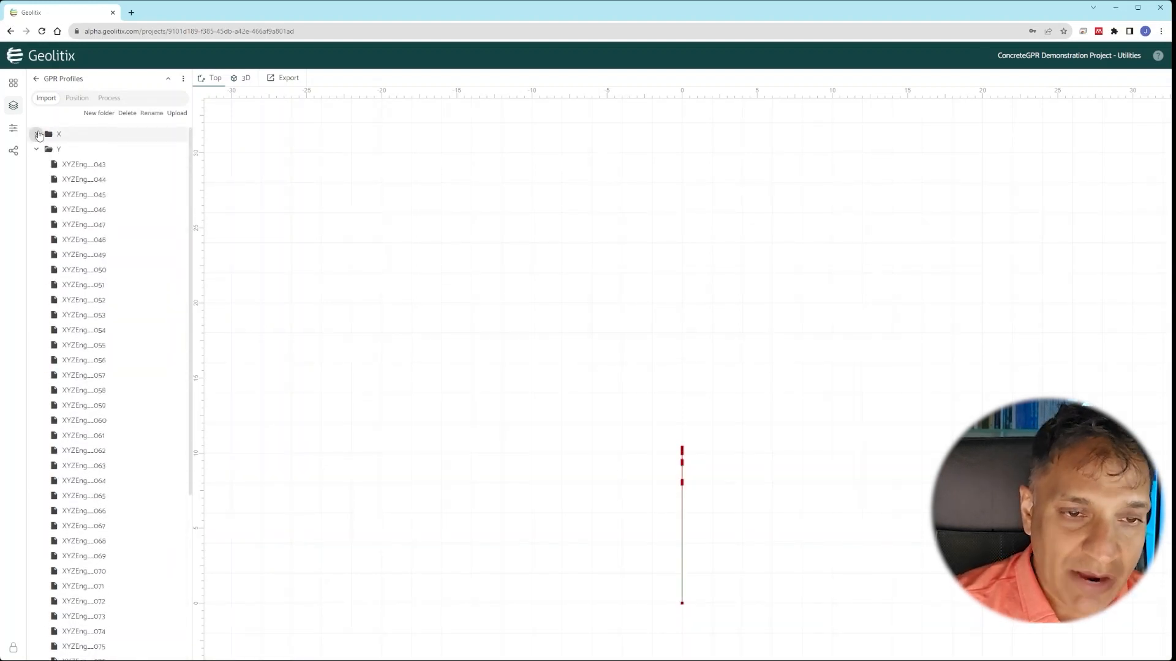
{"action": "left_click", "coordinate": [36, 149]}
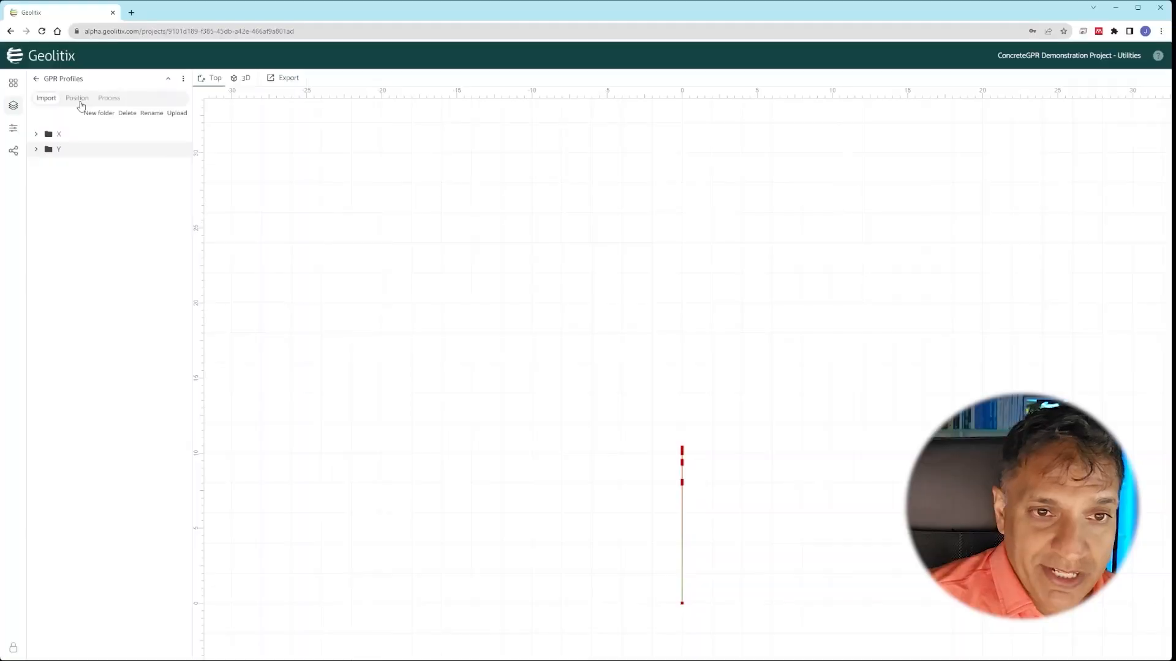
- Set folder X's X Length mode to Embedded trace separation
{"action": "left_click", "coordinate": [76, 98]}
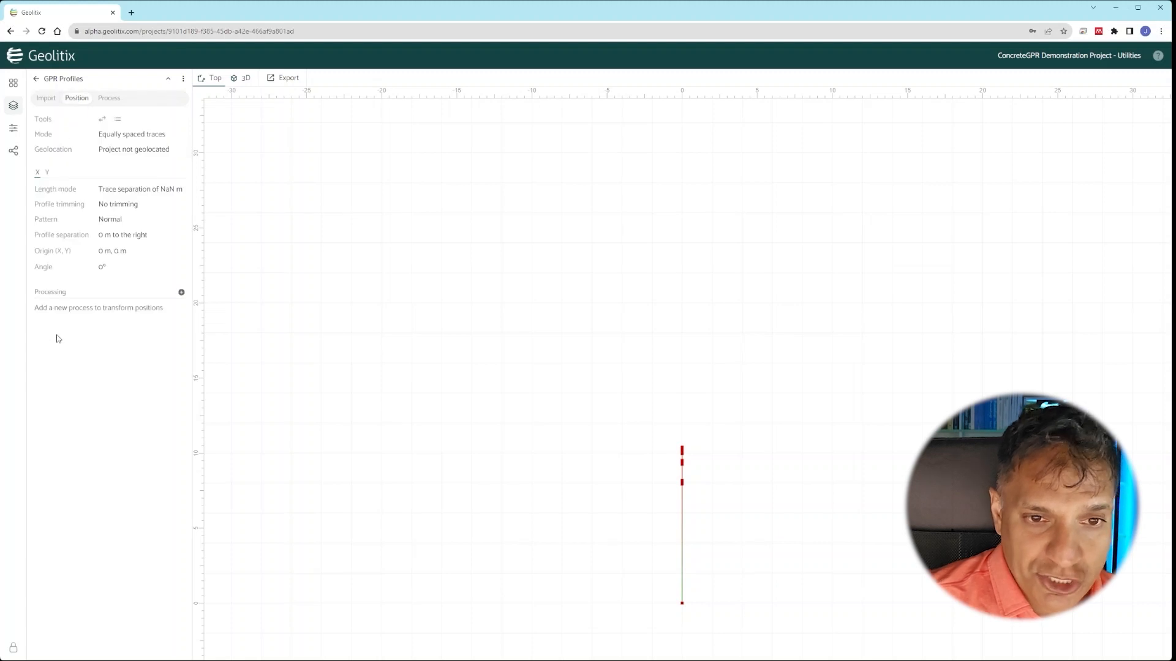
{"action": "left_click", "coordinate": [101, 250]}
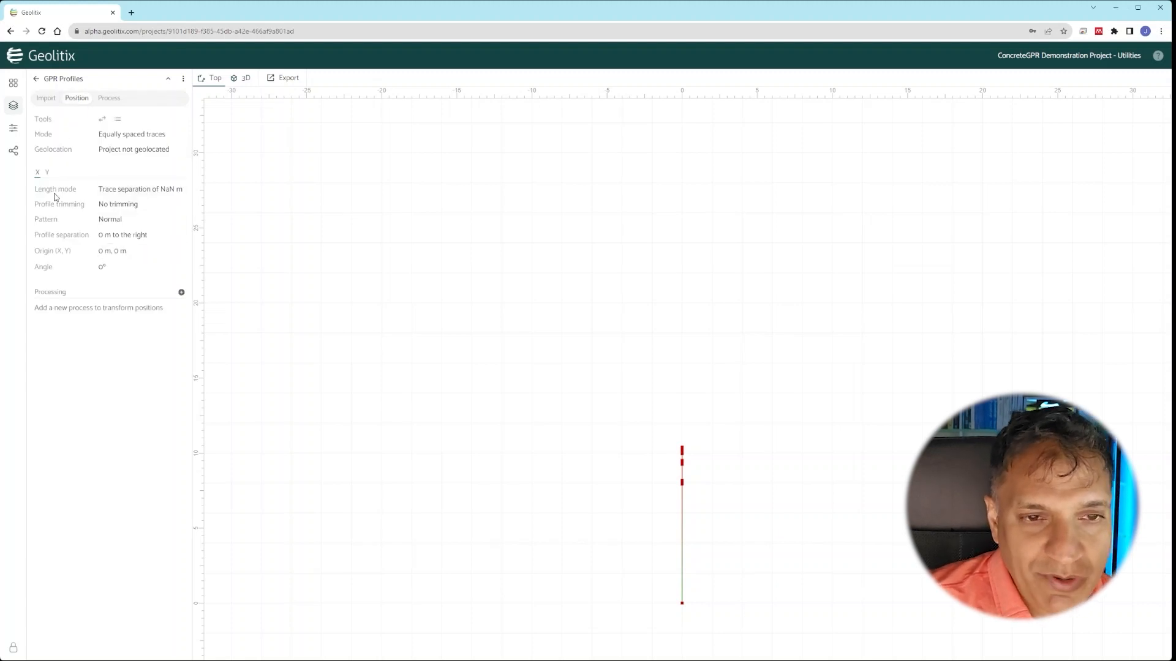
{"action": "left_click", "coordinate": [38, 173]}
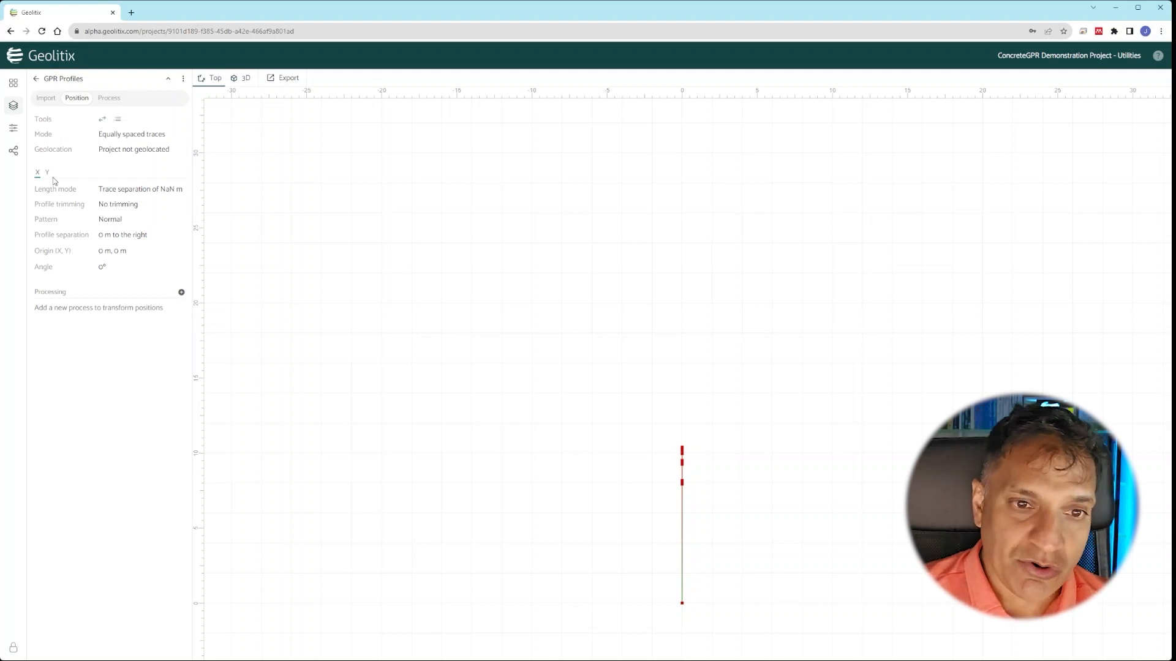
{"action": "left_click", "coordinate": [141, 191]}
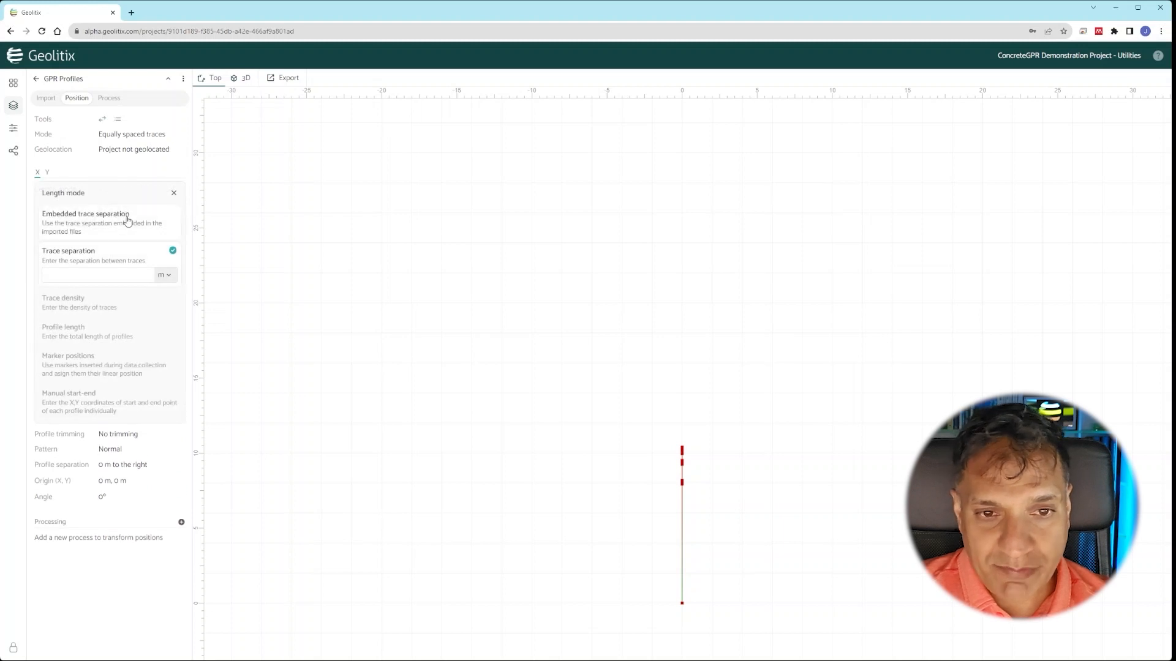
{"action": "left_click", "coordinate": [126, 226]}
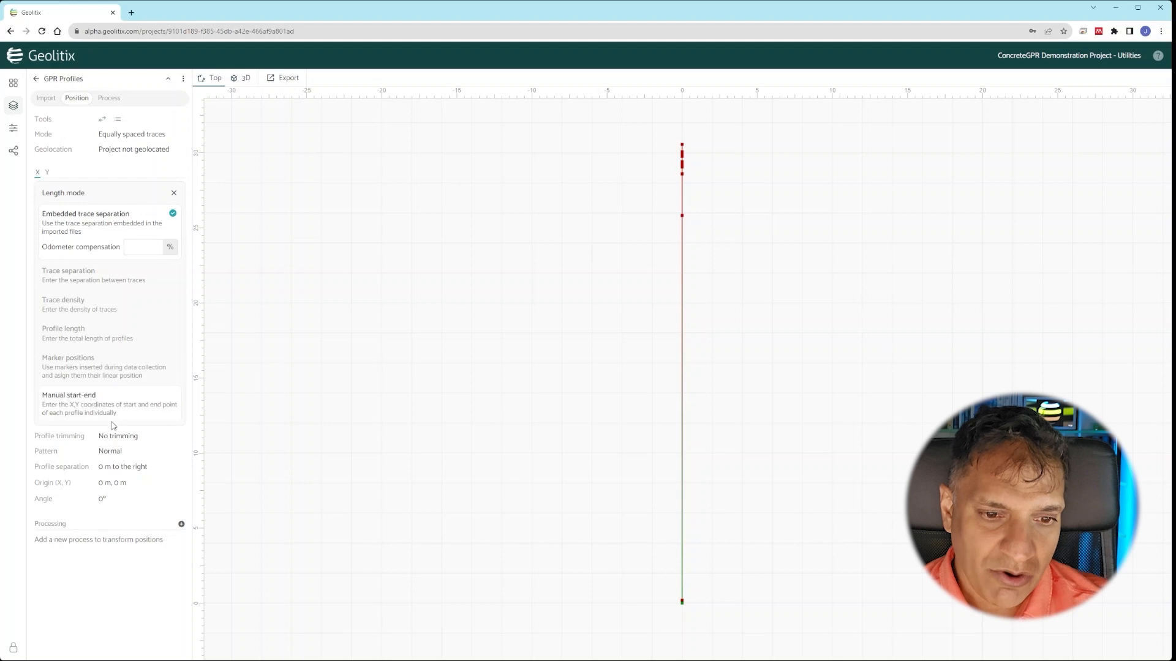
{"action": "left_click", "coordinate": [113, 482]}
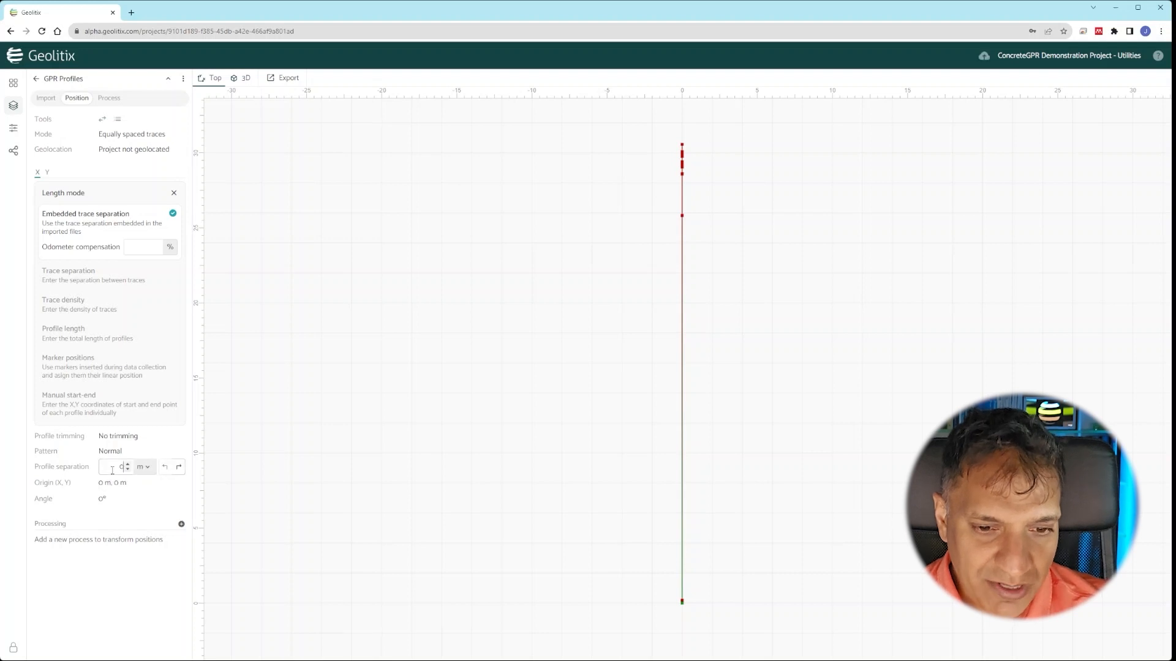
- Space folder X's profiles 1 ft apart at a 90° angle
{"action": "left_click", "coordinate": [143, 474]}
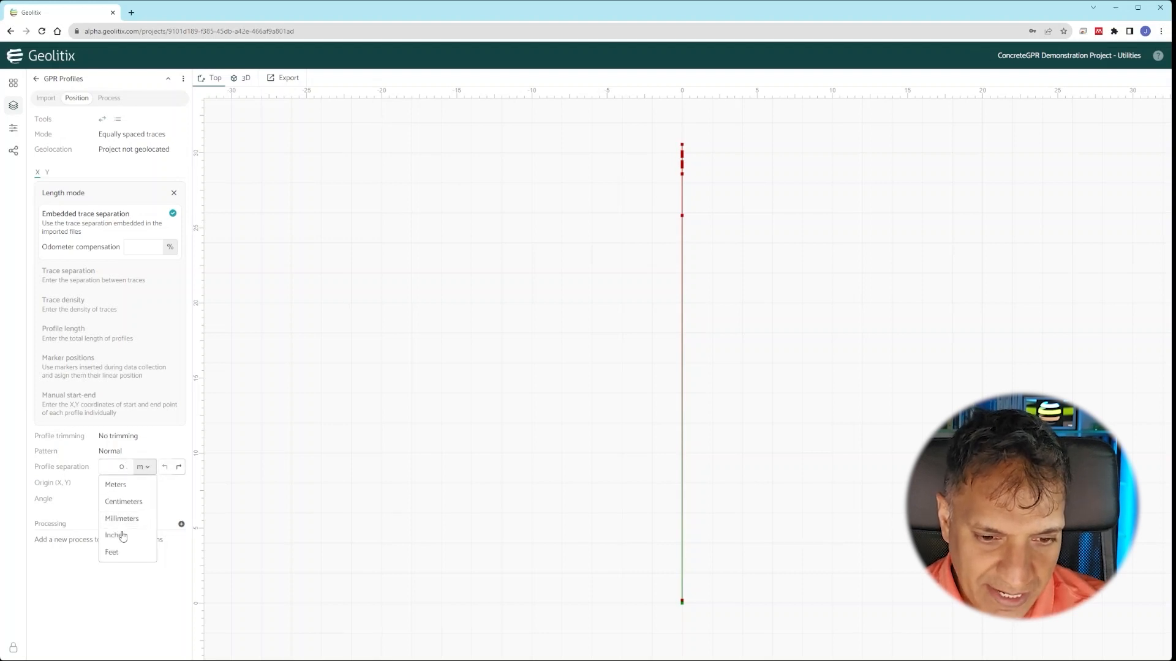
{"action": "left_click", "coordinate": [116, 551]}
{"action": "double_click", "coordinate": [107, 467]}
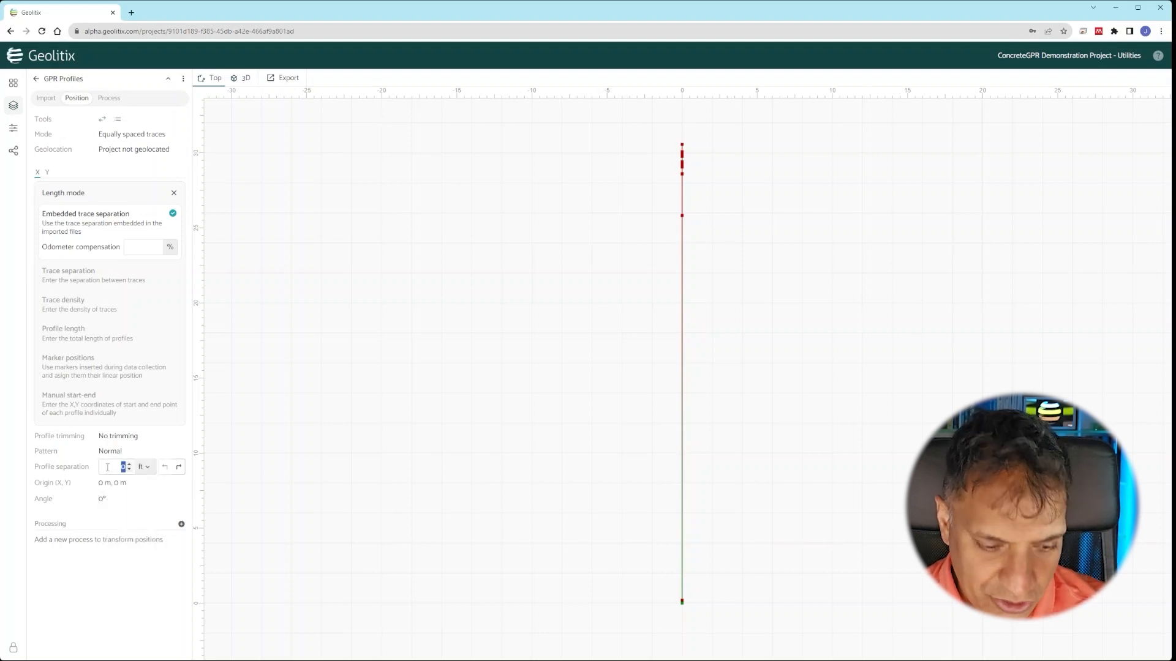
{"action": "type", "text": "1"}
{"action": "key", "text": "Return"}
{"action": "left_click", "coordinate": [105, 498]}
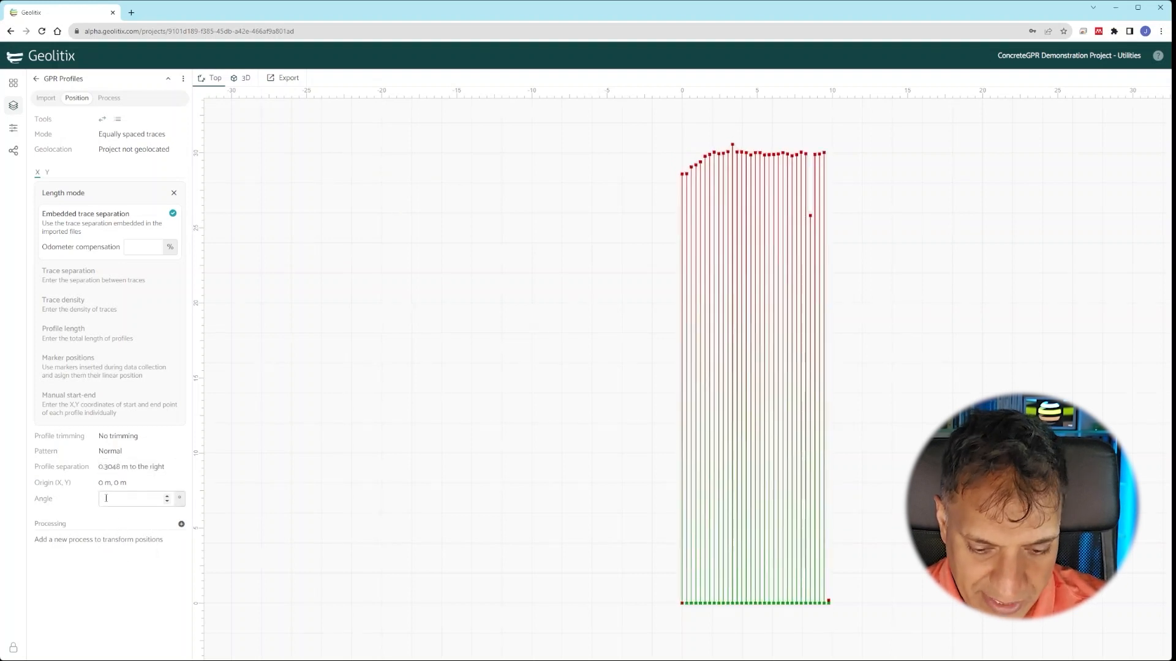
{"action": "type", "text": "90"}
{"action": "left_click", "coordinate": [141, 560]}
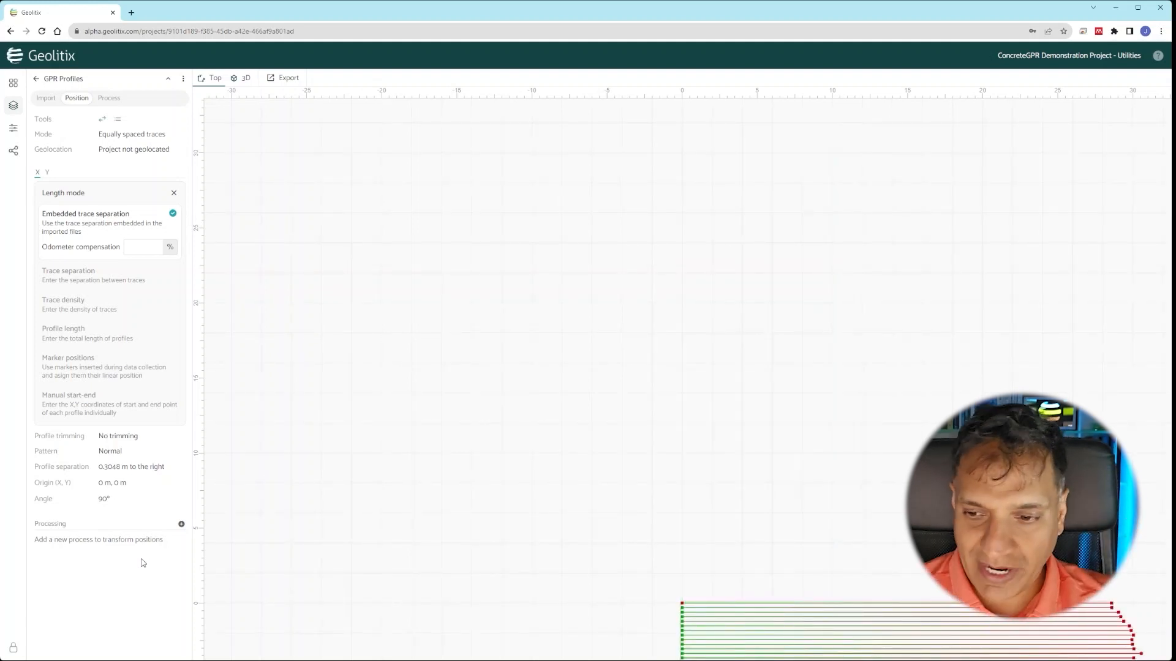
- Open profile 010's radargram from the top view
{"action": "scroll", "coordinate": [496, 359], "scroll_direction": "down", "scroll_amount": 2}
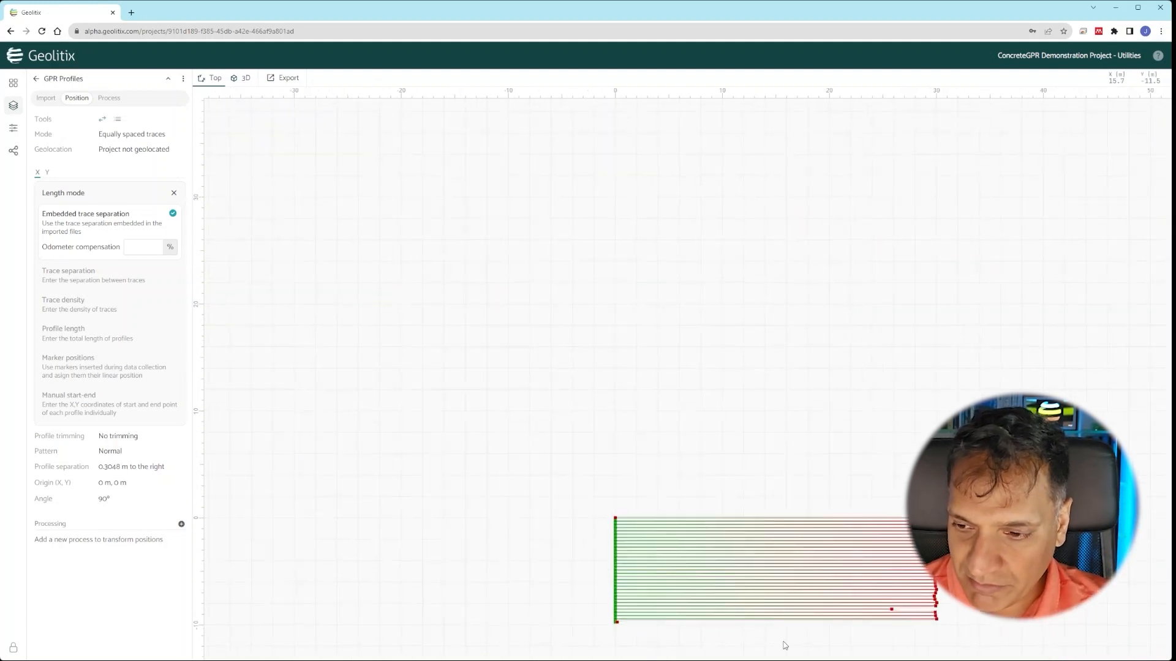
{"action": "scroll", "coordinate": [785, 645], "scroll_direction": "up", "scroll_amount": 2}
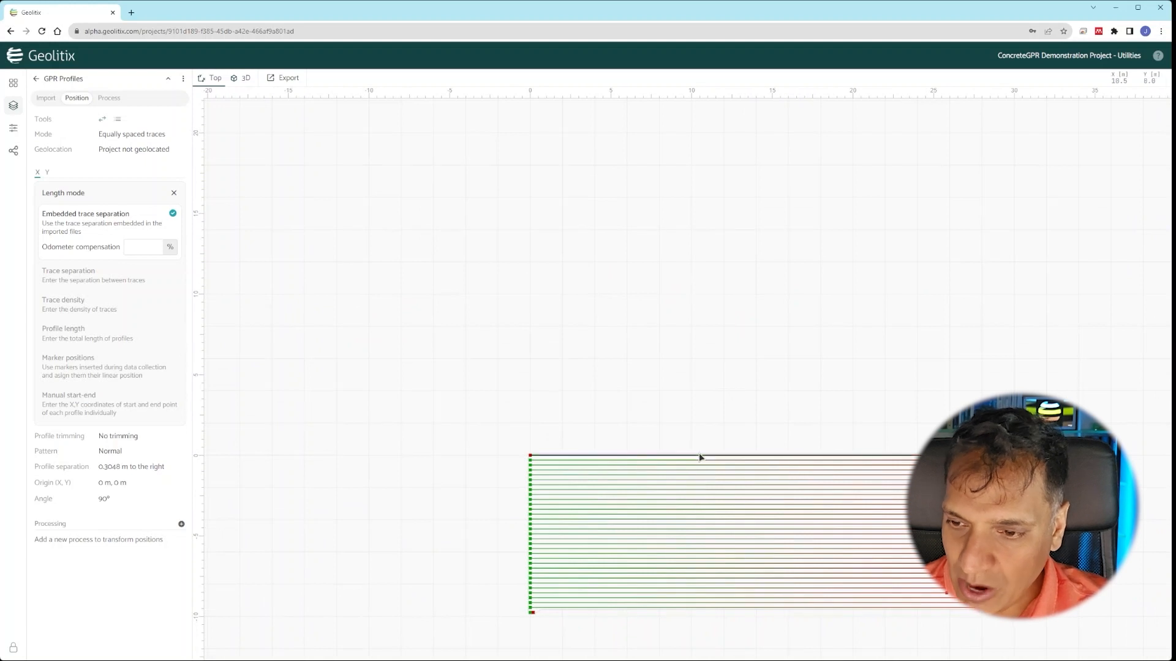
{"action": "left_click", "coordinate": [700, 457]}
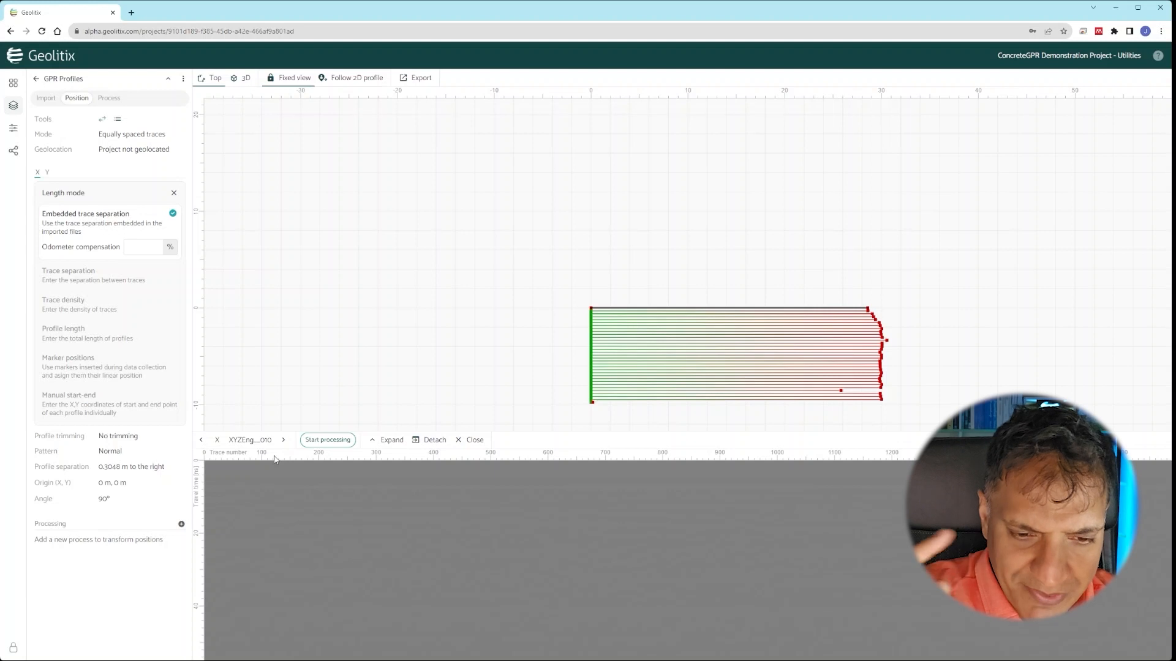
- Reverse the stacking direction of folder X's profile separation
{"action": "left_click", "coordinate": [122, 500]}
{"action": "left_click", "coordinate": [126, 467]}
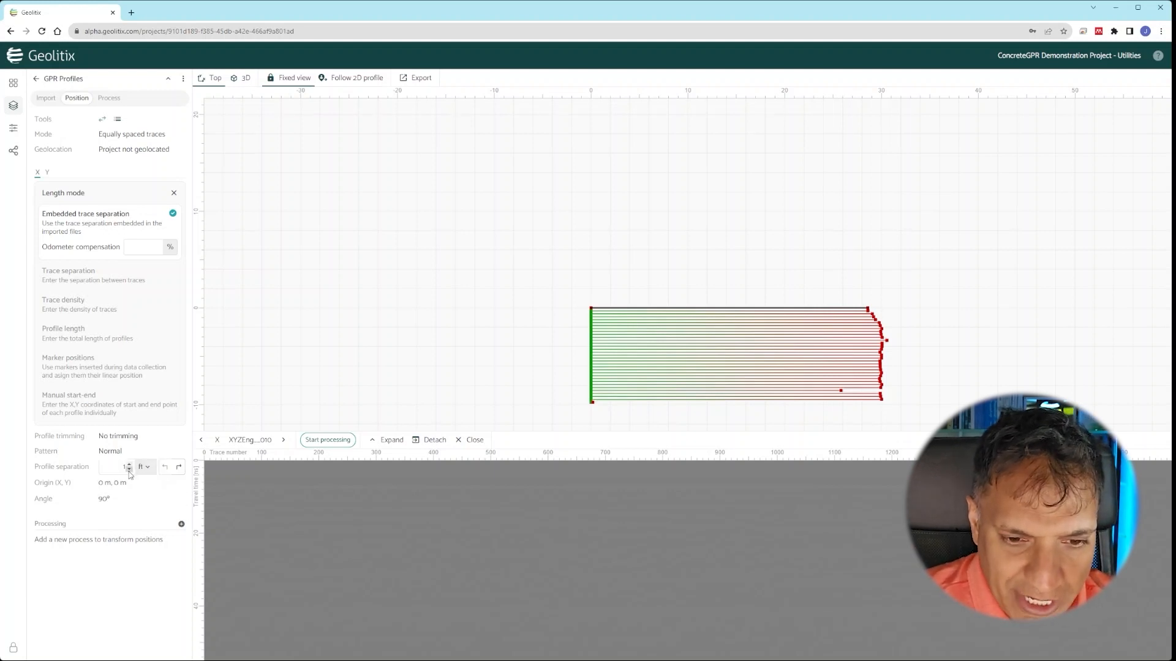
{"action": "left_click", "coordinate": [165, 469]}
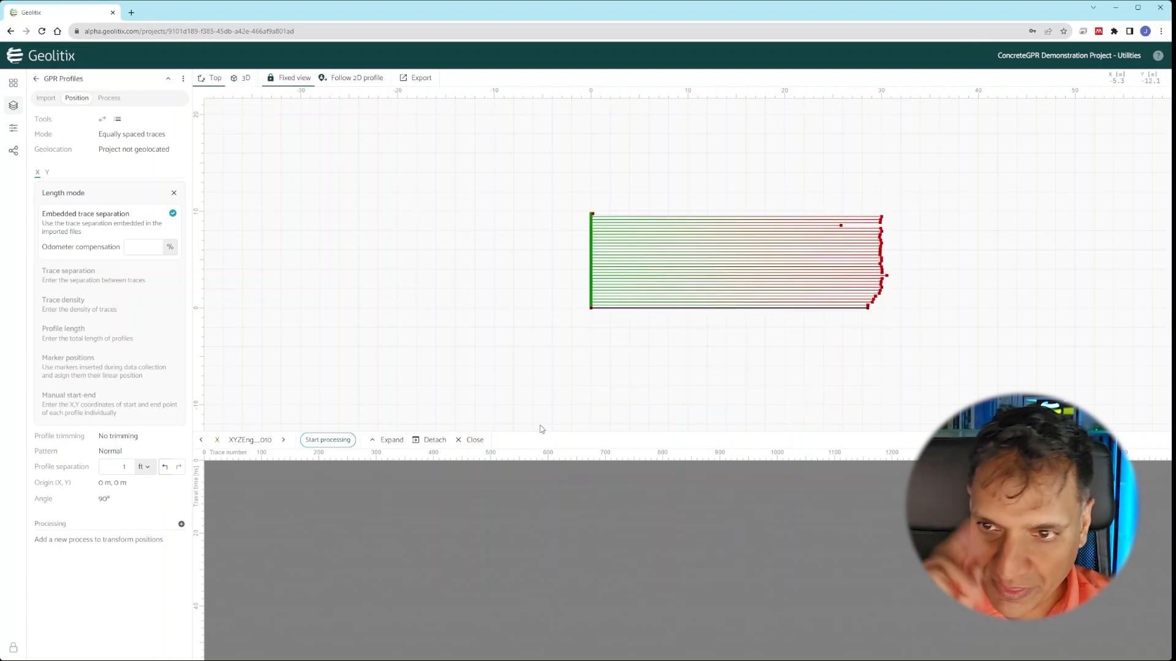
{"action": "left_click", "coordinate": [50, 174]}
- Give folder Y's profiles 2 ft separation and Embedded trace separation
{"action": "left_click", "coordinate": [50, 174]}
{"action": "left_click", "coordinate": [105, 271]}
{"action": "left_click", "coordinate": [118, 236]}
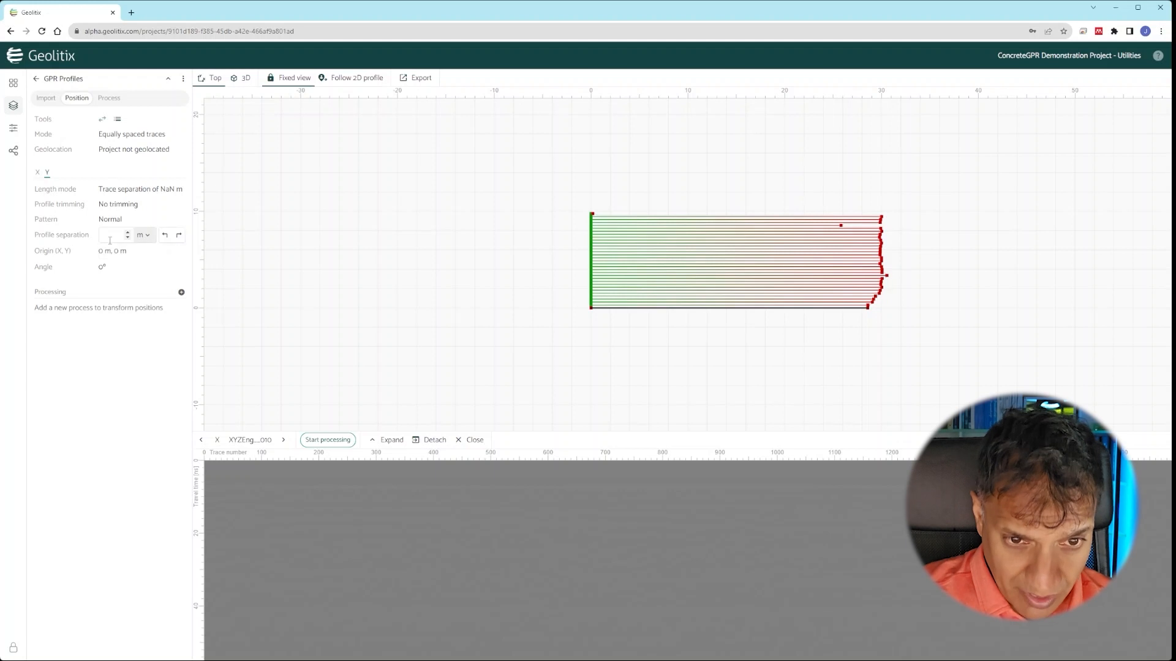
{"action": "left_click", "coordinate": [145, 235]}
{"action": "left_click", "coordinate": [112, 320]}
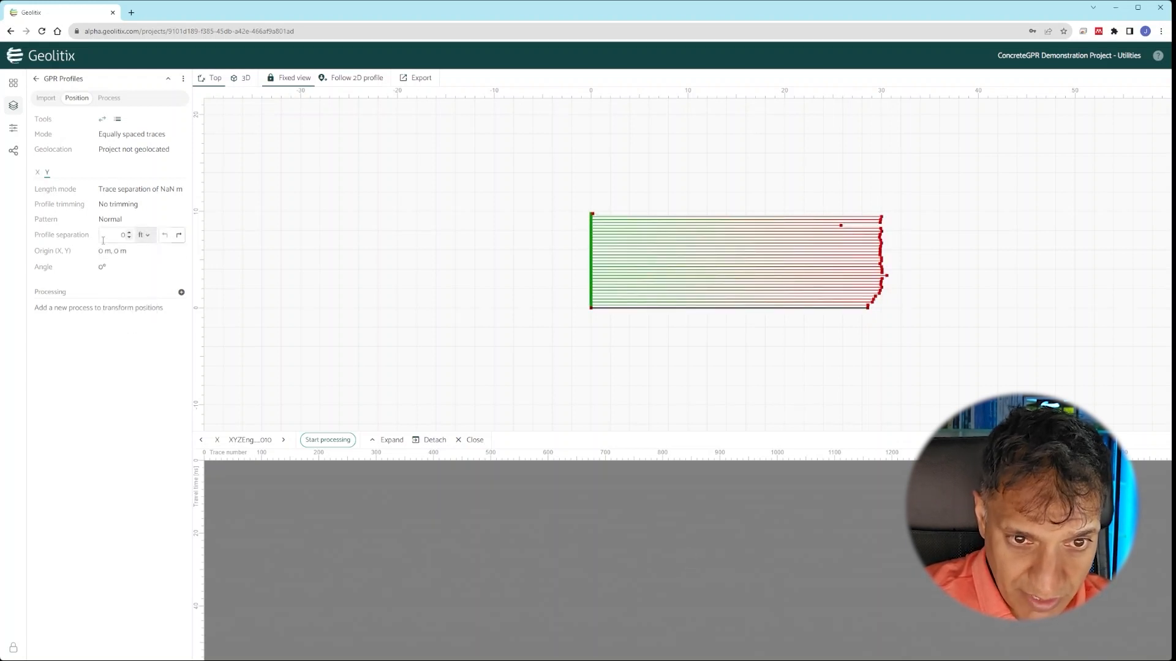
{"action": "type", "text": "2"}
{"action": "left_click", "coordinate": [152, 190]}
{"action": "left_click", "coordinate": [102, 222]}
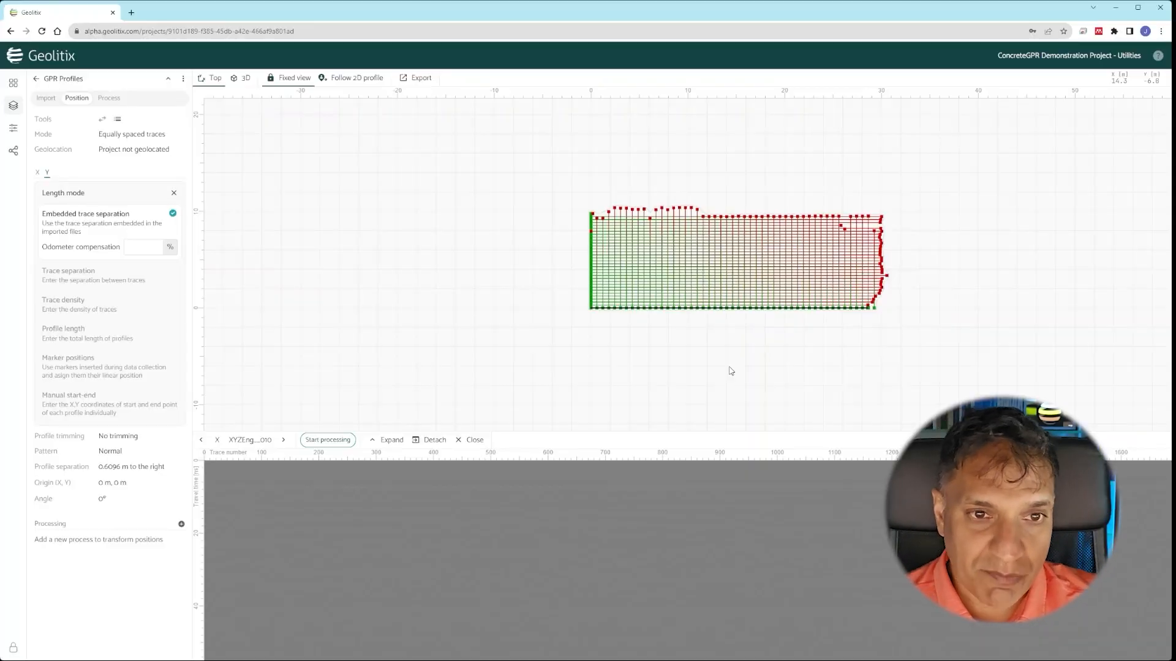
{"action": "left_click", "coordinate": [117, 103]}
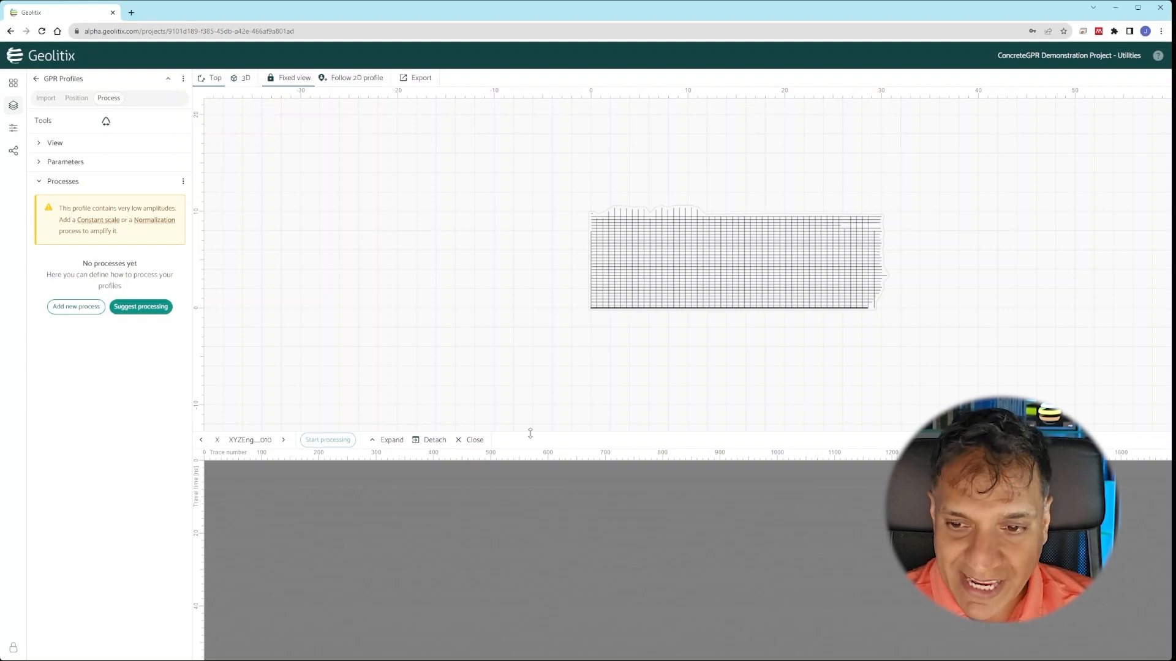
- Enlarge the radargram panel and apply a Constant scale process
{"action": "left_click_drag", "start_coordinate": [528, 432], "coordinate": [533, 376]}
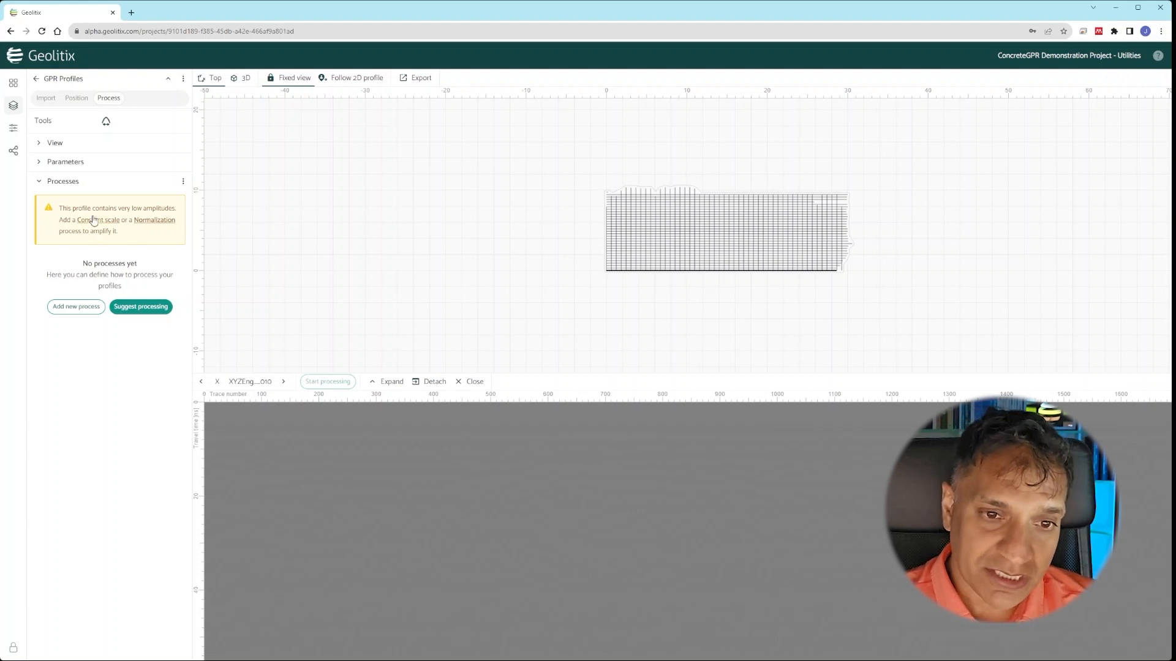
{"action": "left_click", "coordinate": [94, 221]}
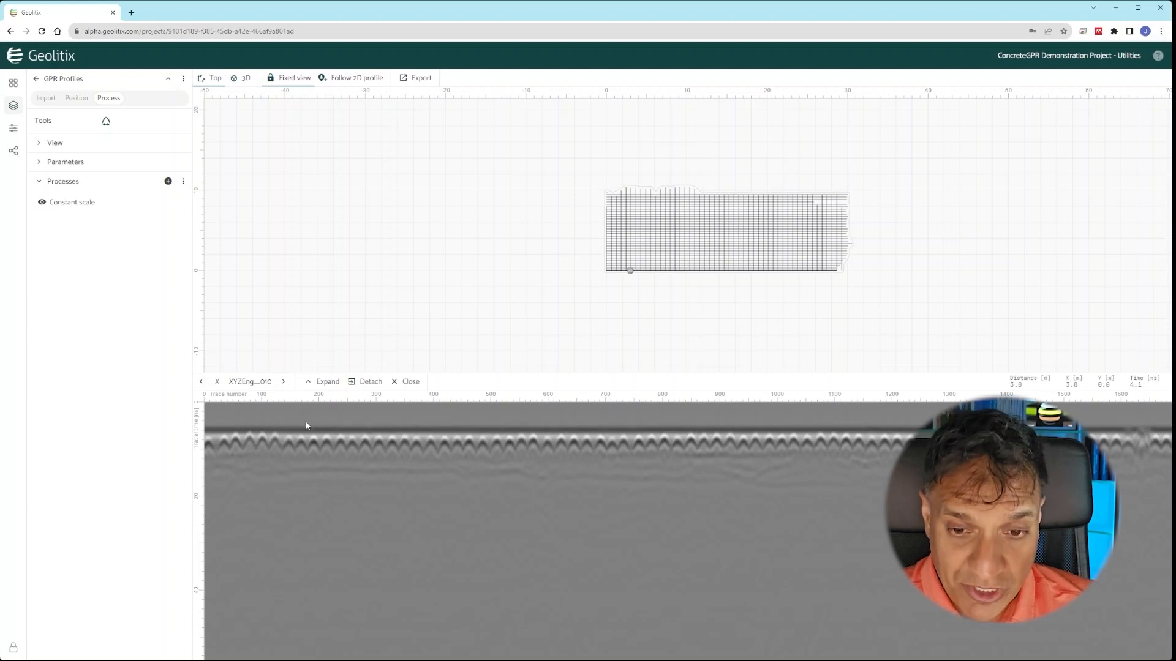
- Add a Time zero correction process to the processing chain
{"action": "left_click", "coordinate": [168, 181]}
{"action": "left_click", "coordinate": [419, 213]}
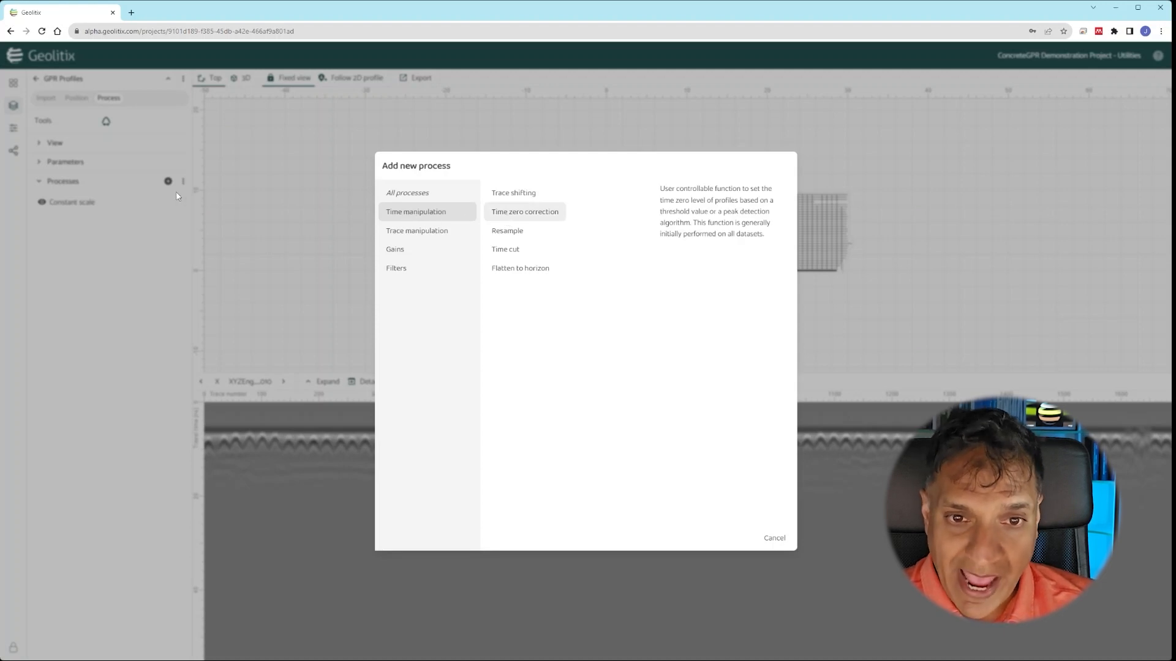
{"action": "left_click", "coordinate": [505, 215]}
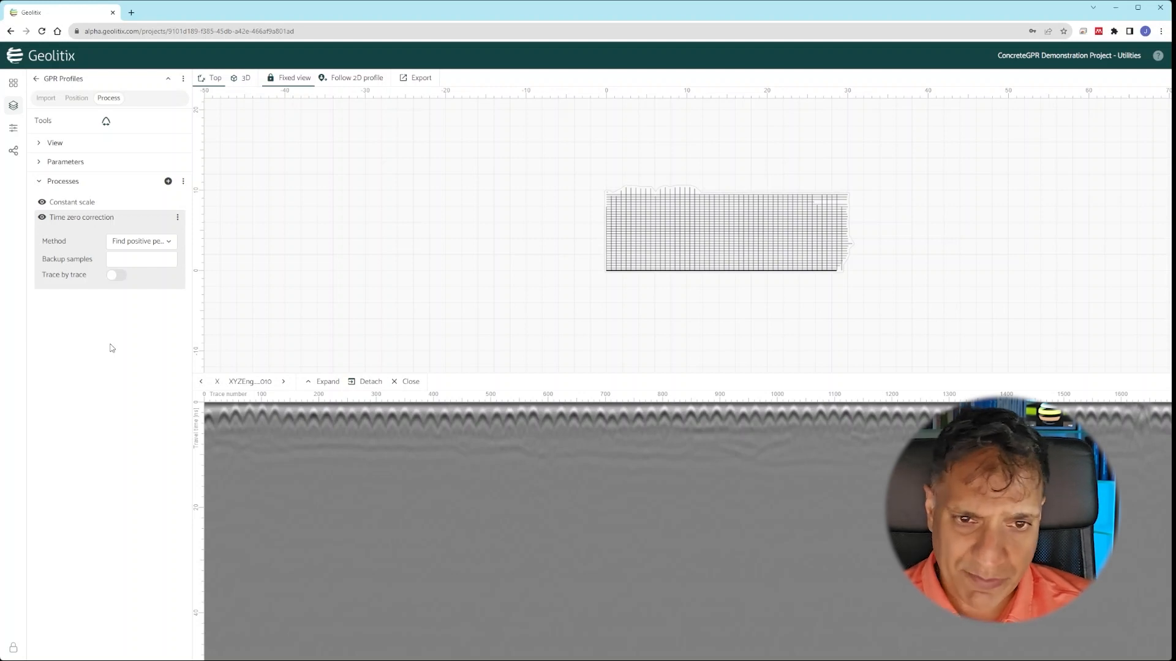
- Add an Energy decay gain with a 13-sample smoothing window
{"action": "left_click", "coordinate": [168, 181]}
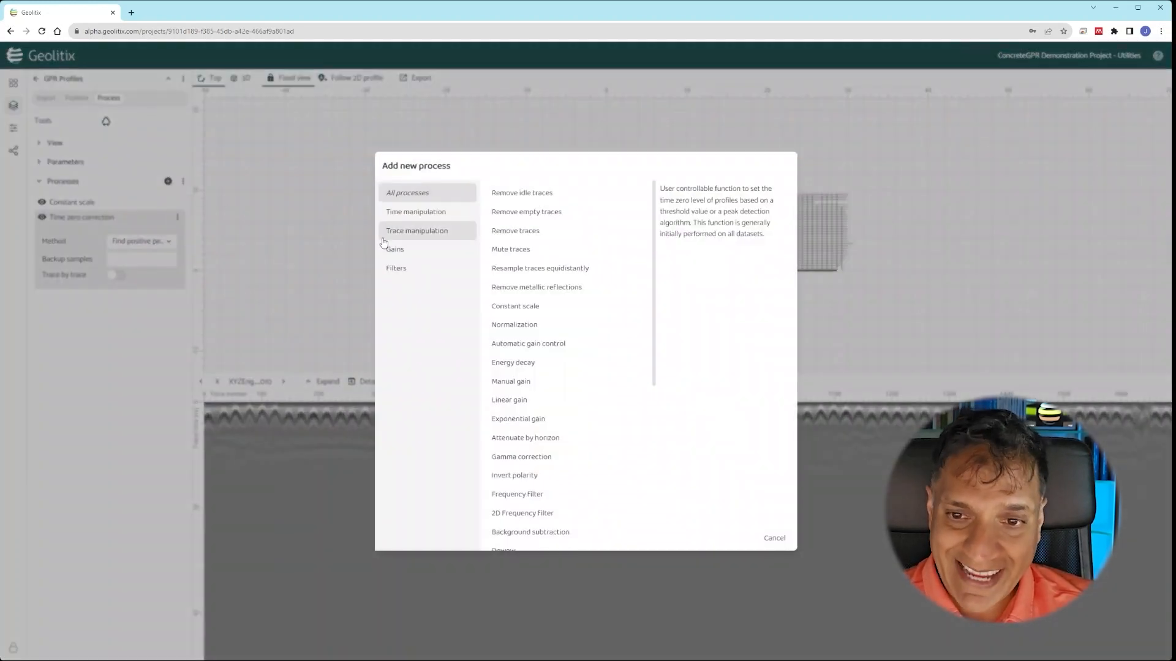
{"action": "left_click", "coordinate": [395, 249]}
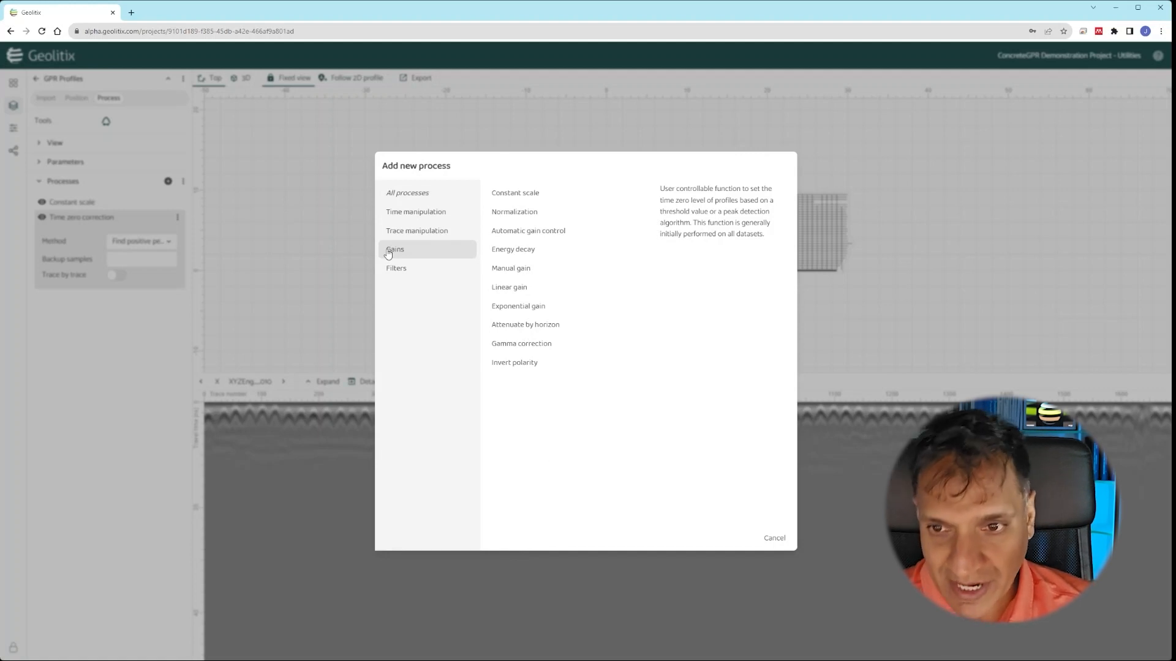
{"action": "left_click", "coordinate": [513, 249]}
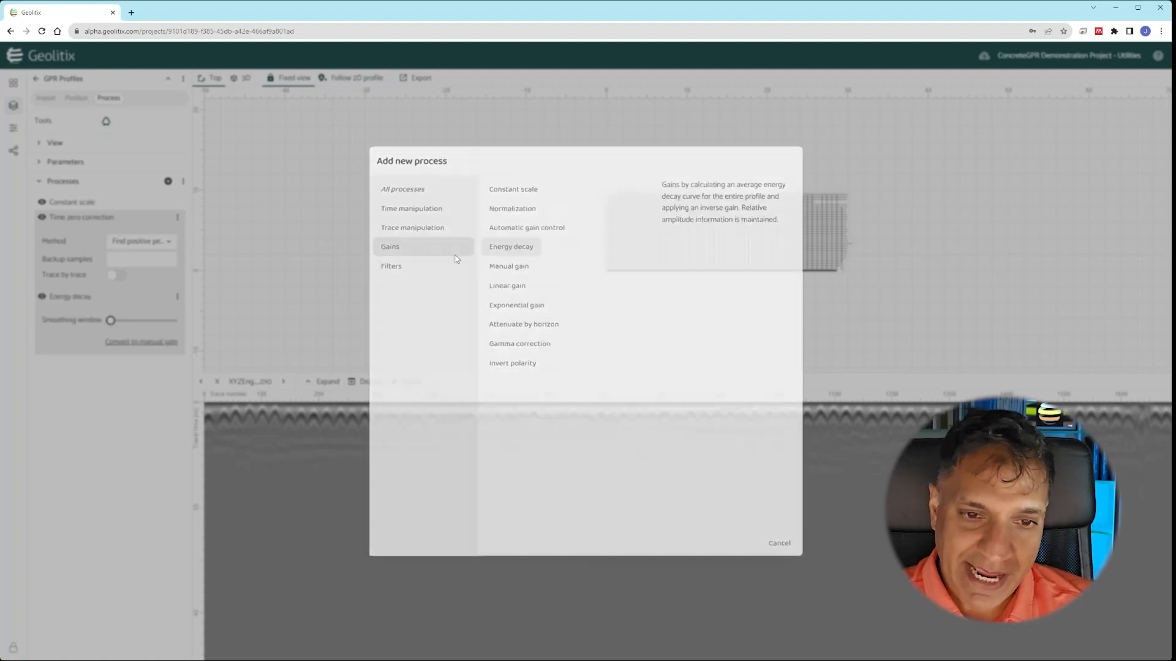
{"action": "left_click_drag", "start_coordinate": [110, 260], "coordinate": [151, 262]}
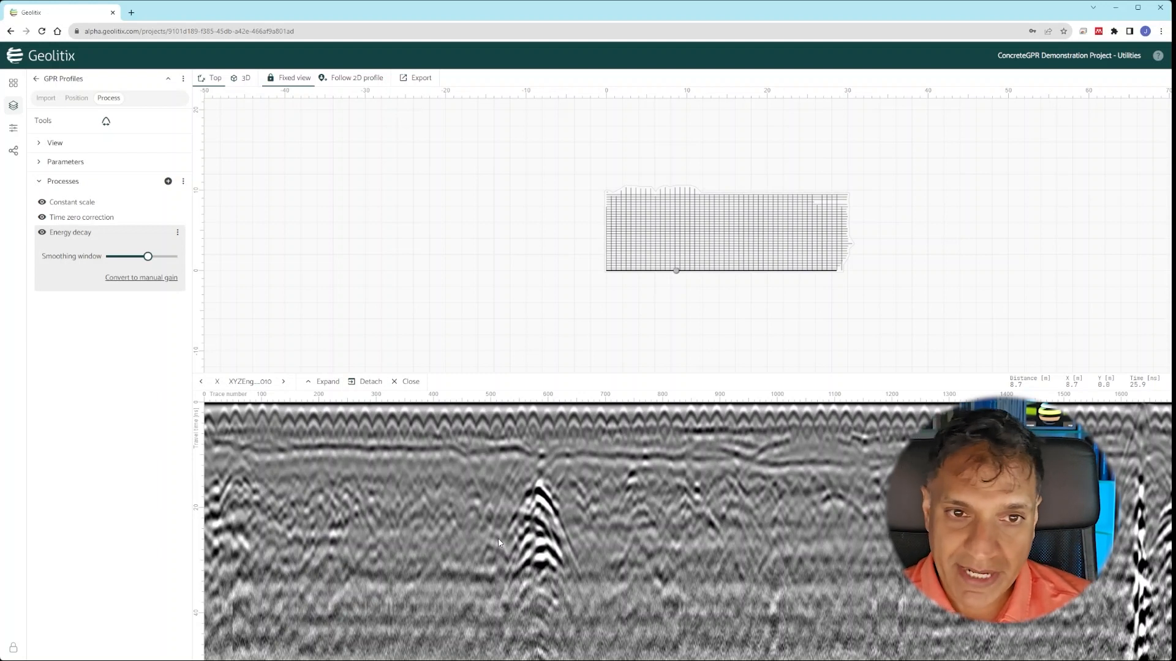
- Fit a hyperbola (value 0.095) to the bright reflection near trace 600 and accept it
{"action": "left_click", "coordinate": [106, 121]}
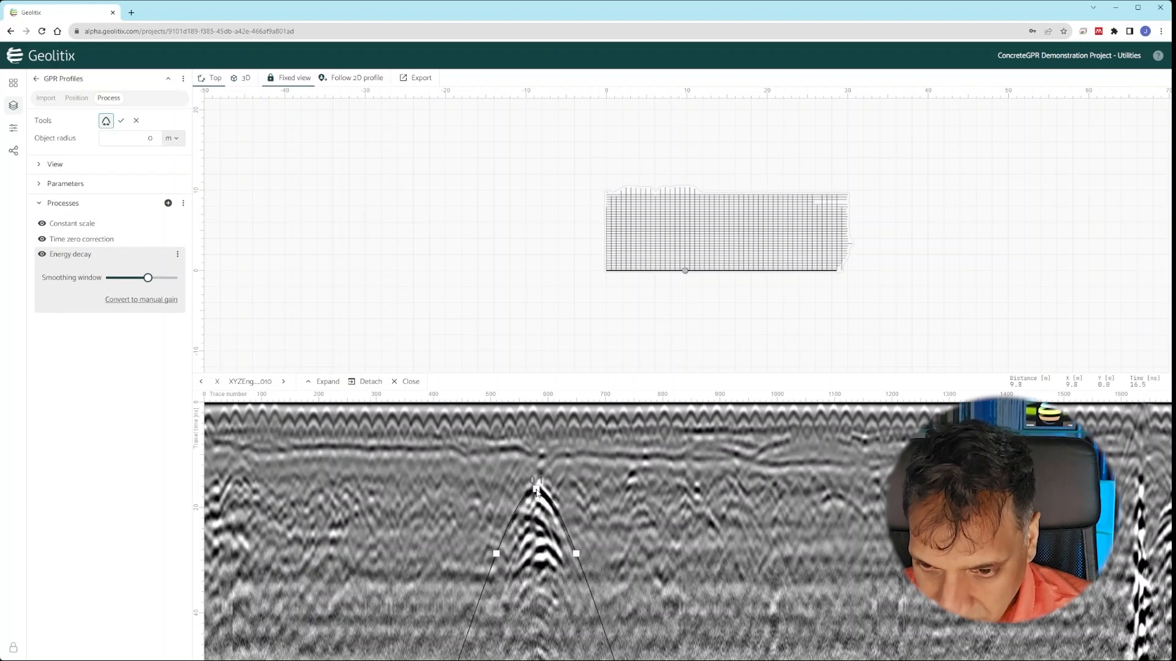
{"action": "left_click", "coordinate": [537, 490]}
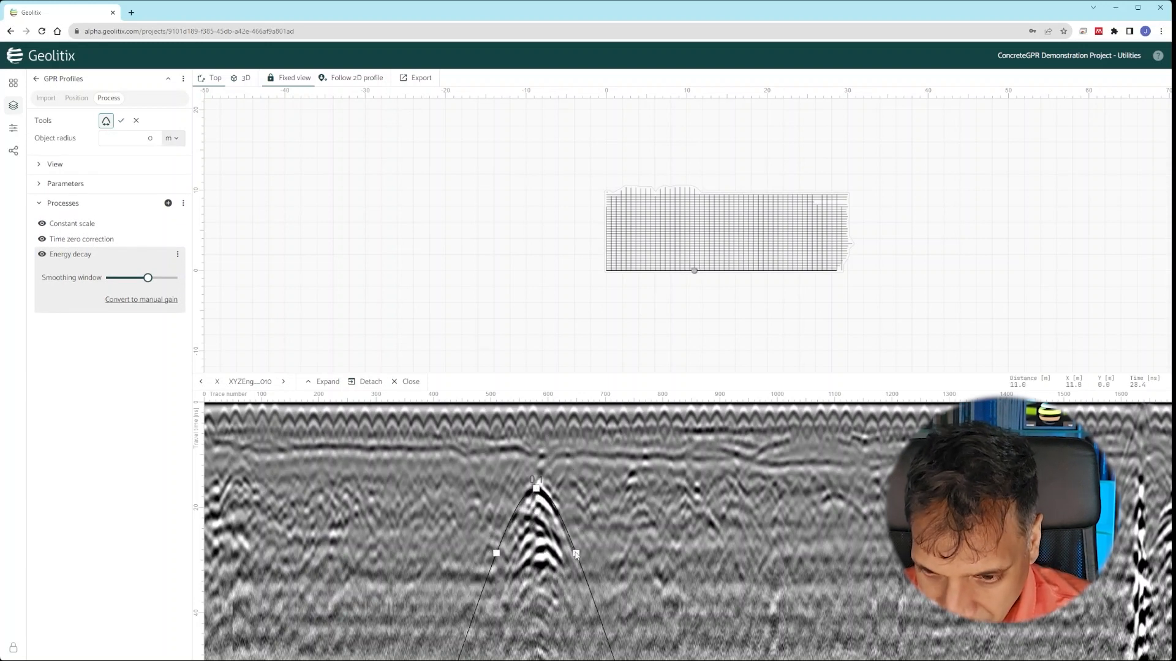
{"action": "left_click_drag", "start_coordinate": [575, 554], "coordinate": [574, 555]}
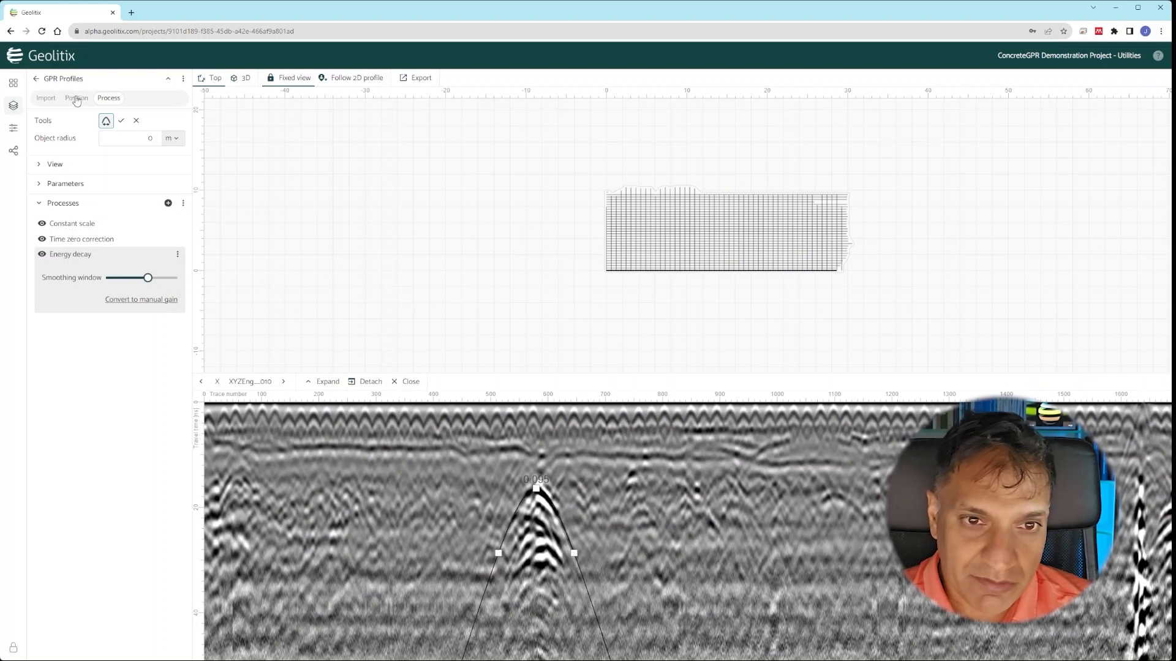
{"action": "left_click", "coordinate": [121, 121]}
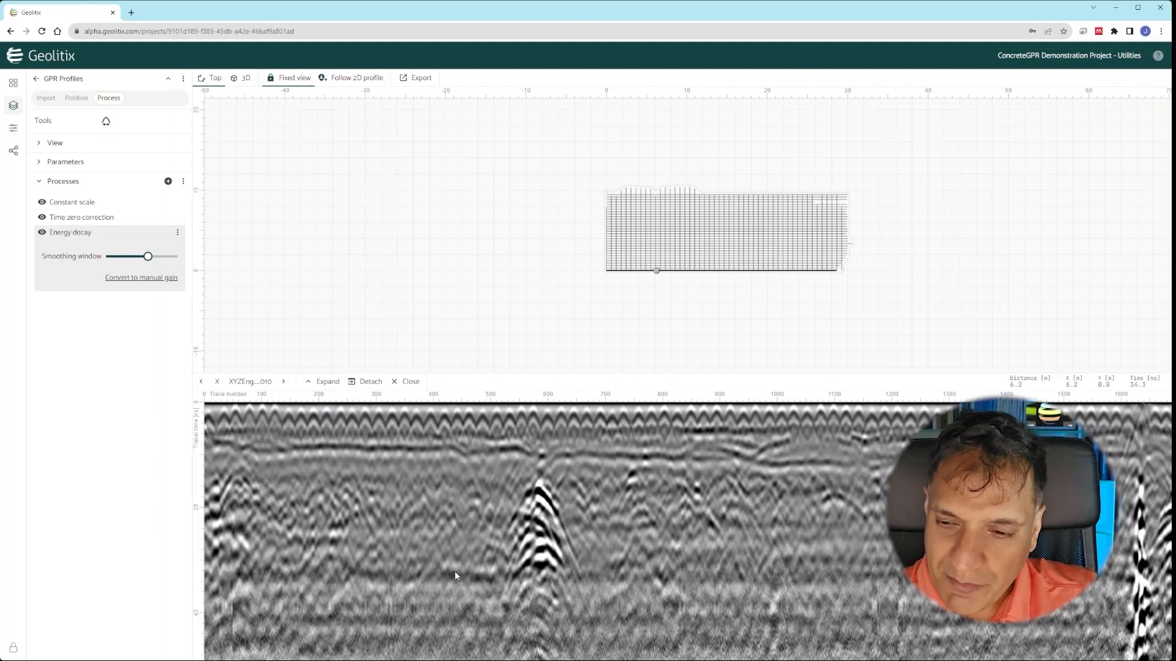
- Add Background subtraction with a 391-trace window and toggle it to compare results
{"action": "left_click", "coordinate": [168, 181]}
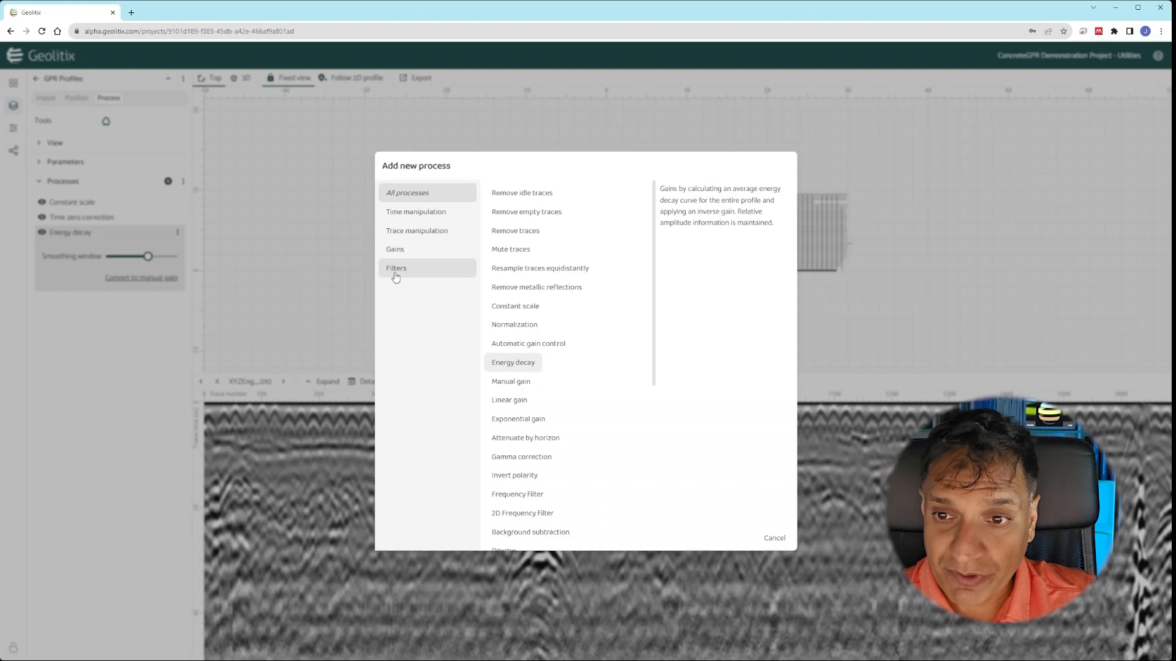
{"action": "left_click", "coordinate": [395, 273]}
{"action": "left_click", "coordinate": [511, 234]}
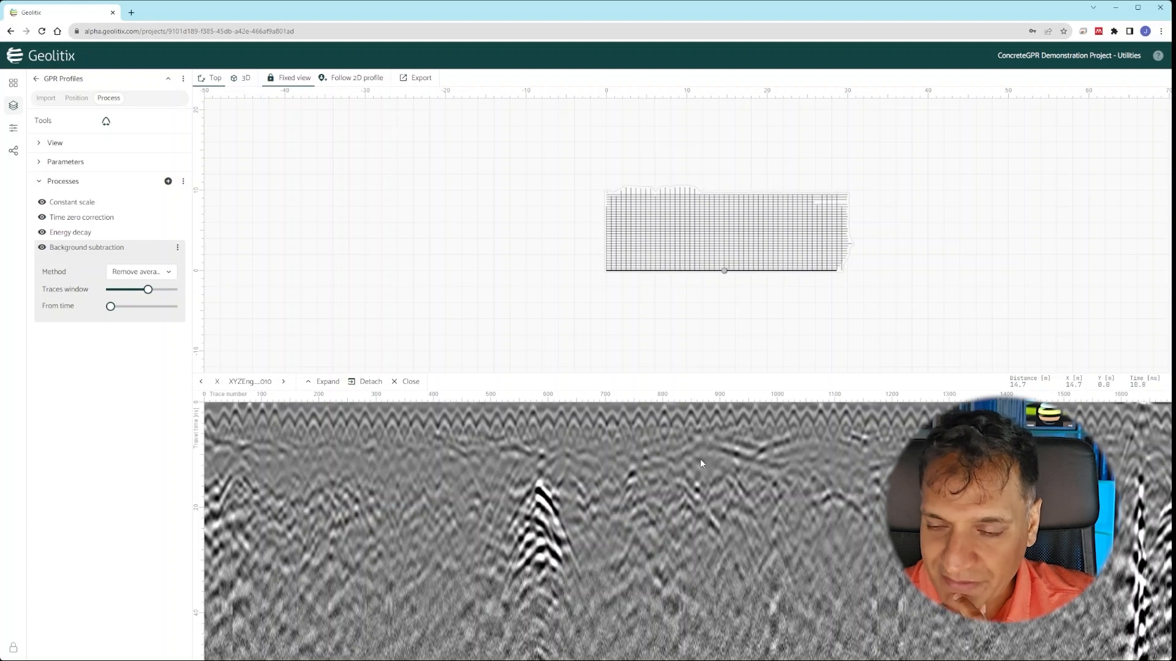
{"action": "mouse_move", "coordinate": [150, 294]}
{"action": "left_click_drag", "start_coordinate": [150, 292], "coordinate": [161, 294]}
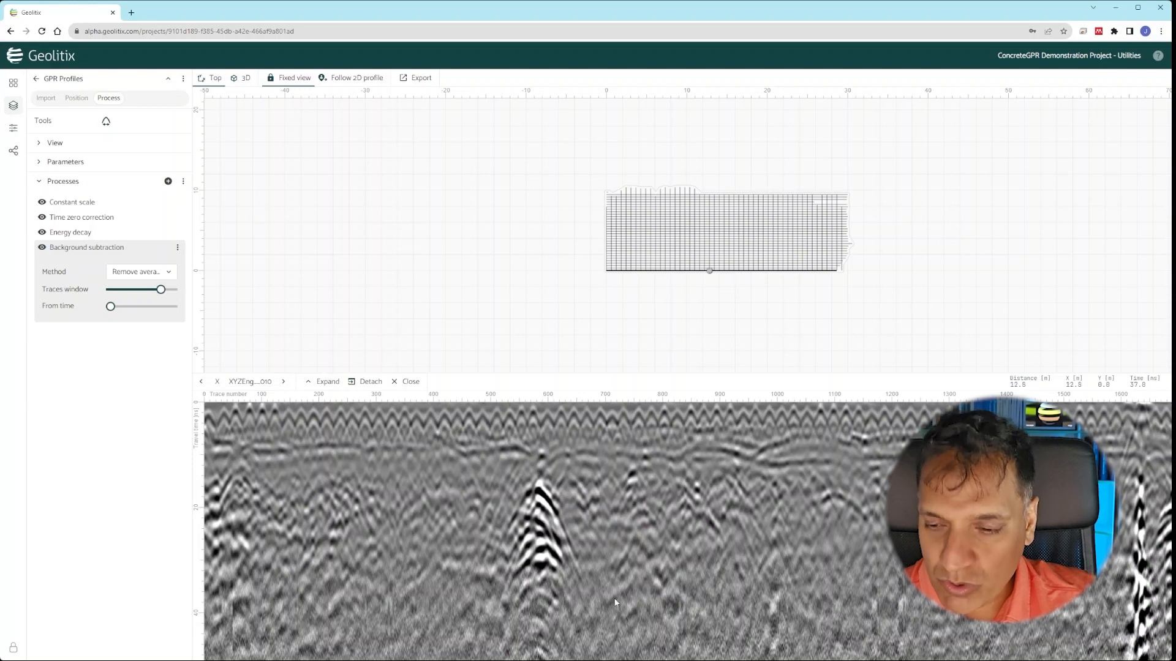
{"action": "left_click", "coordinate": [42, 248]}
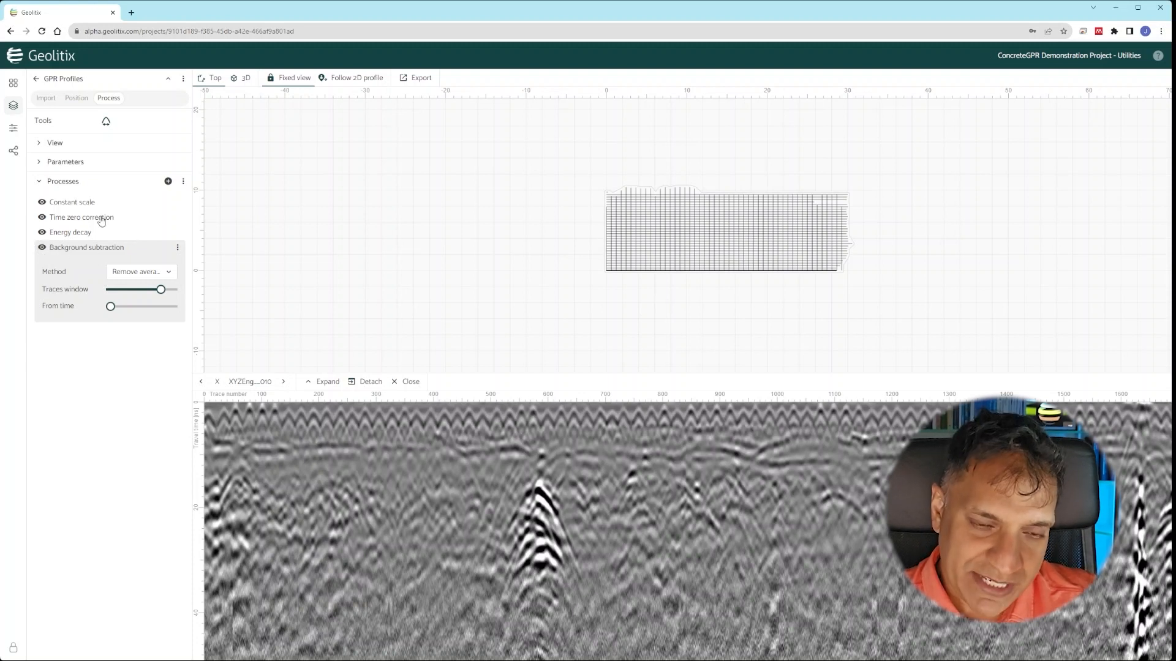
{"action": "mouse_move", "coordinate": [80, 221]}
{"action": "left_mouse_down"}
{"action": "mouse_move", "coordinate": [84, 258]}
{"action": "mouse_move", "coordinate": [84, 186]}
{"action": "mouse_move", "coordinate": [96, 246]}
{"action": "mouse_move", "coordinate": [98, 222]}
{"action": "left_mouse_up"}
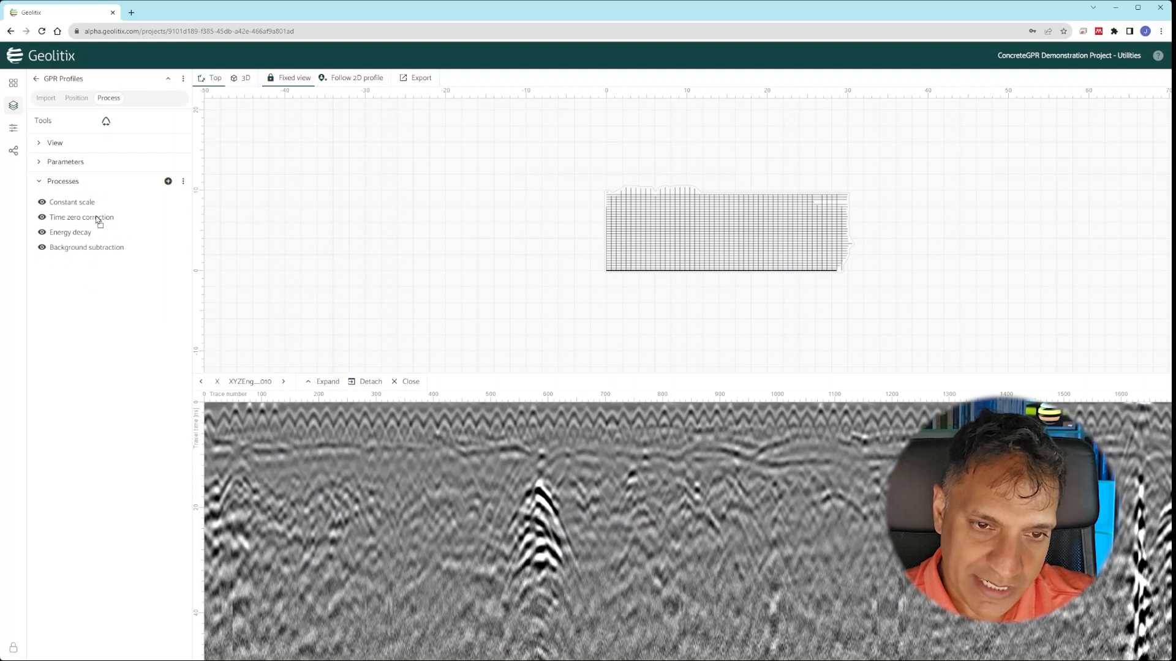
{"action": "left_click", "coordinate": [90, 250]}
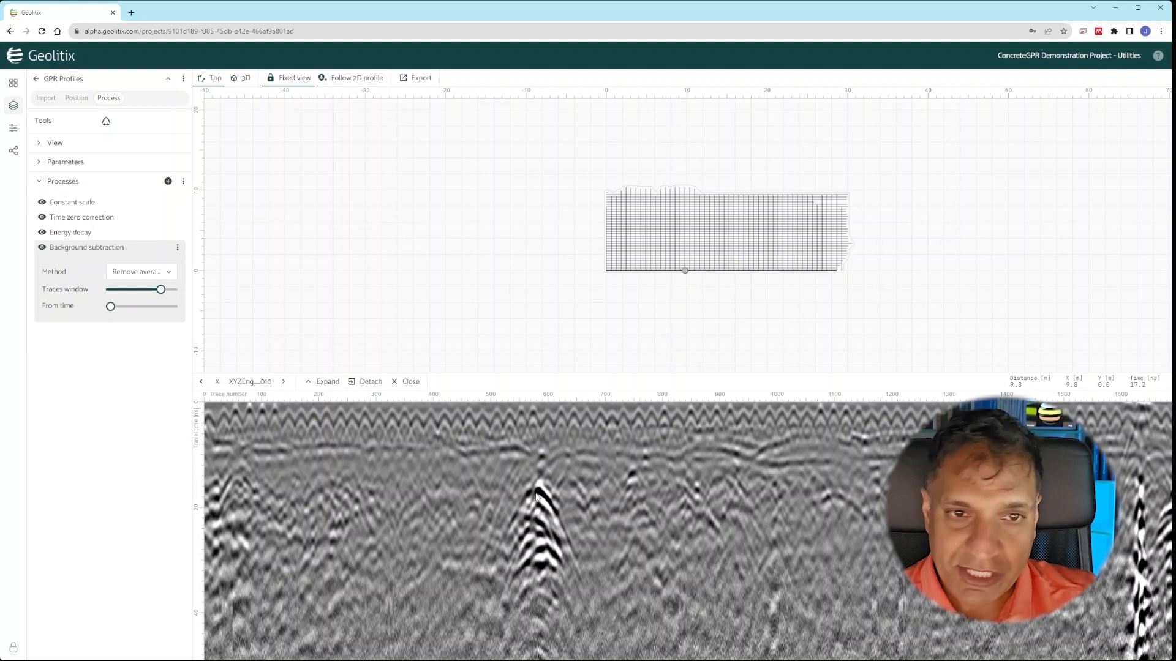
- Leave profile processing and add a new Point interpretation layer
{"action": "left_click", "coordinate": [166, 83]}
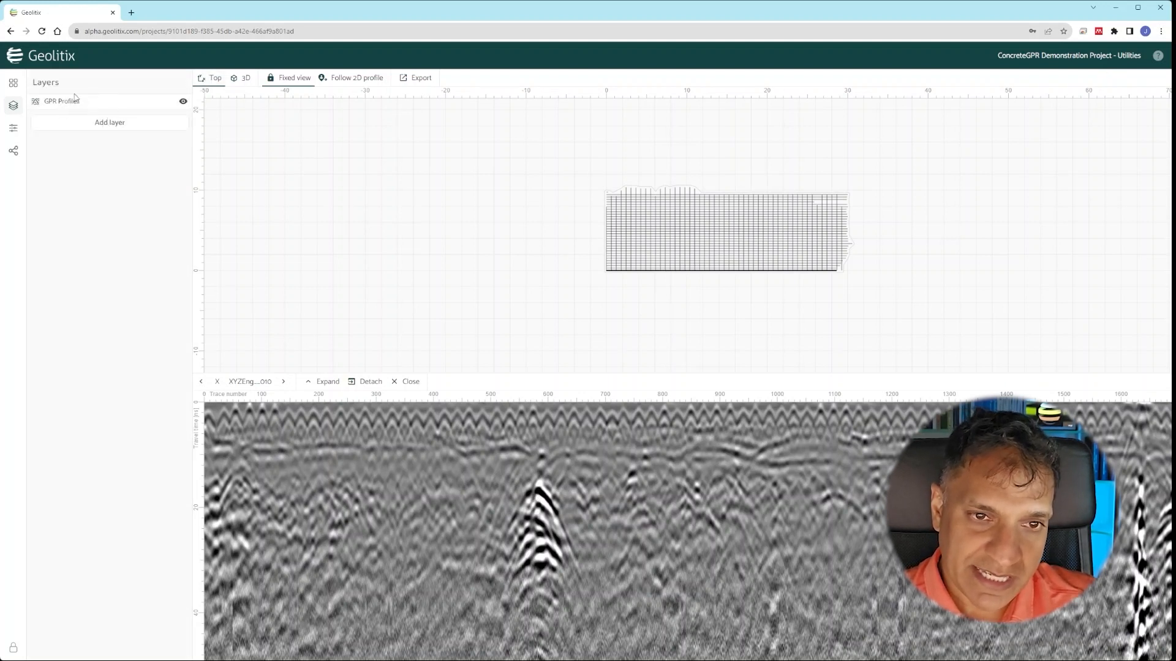
{"action": "left_click", "coordinate": [64, 126]}
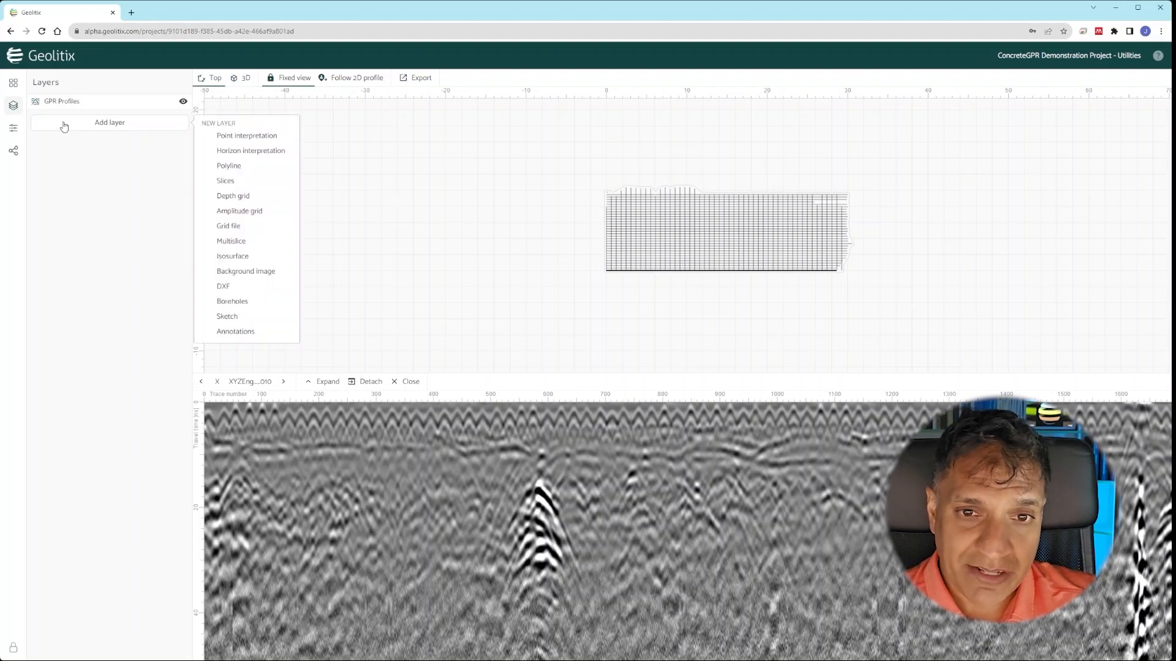
{"action": "left_click", "coordinate": [242, 136]}
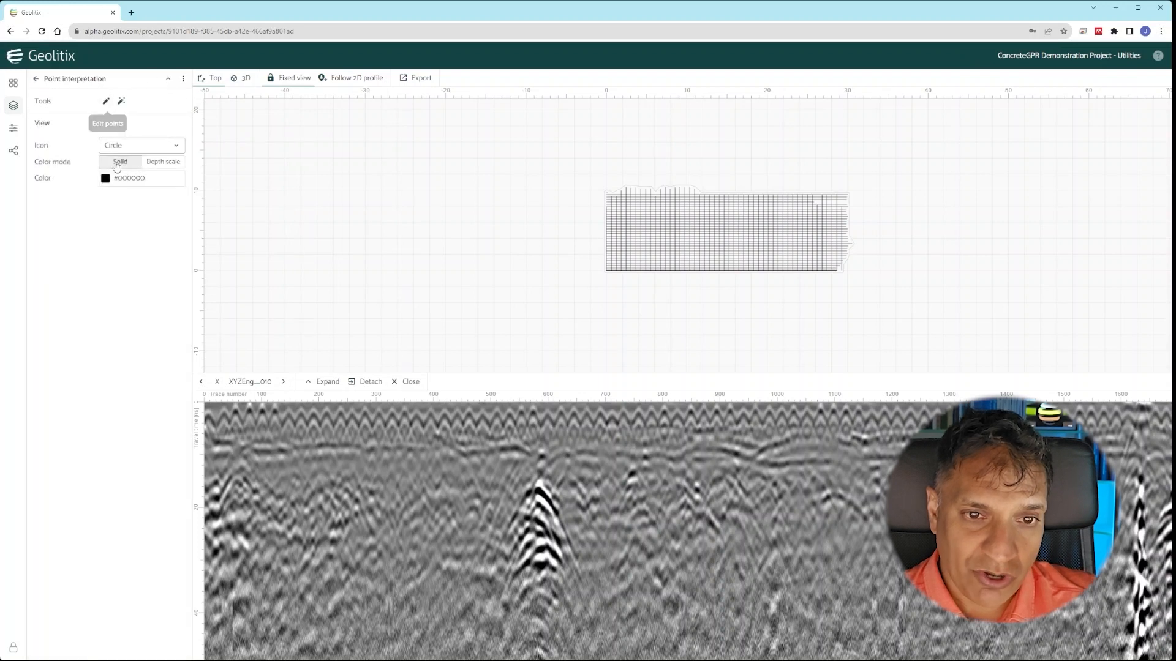
- Style the points as #66E98D light-green triangles and activate the pencil tool
{"action": "left_click", "coordinate": [127, 179]}
{"action": "left_click", "coordinate": [248, 278]}
{"action": "left_click", "coordinate": [271, 189]}
{"action": "left_click", "coordinate": [111, 264]}
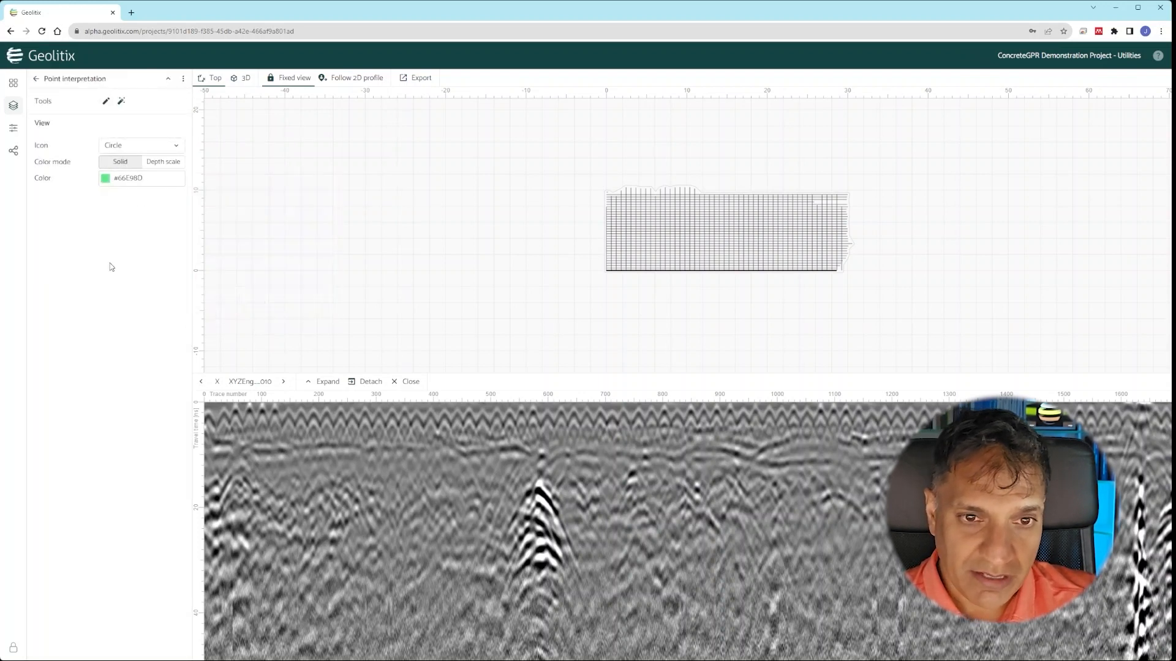
{"action": "left_click", "coordinate": [142, 148]}
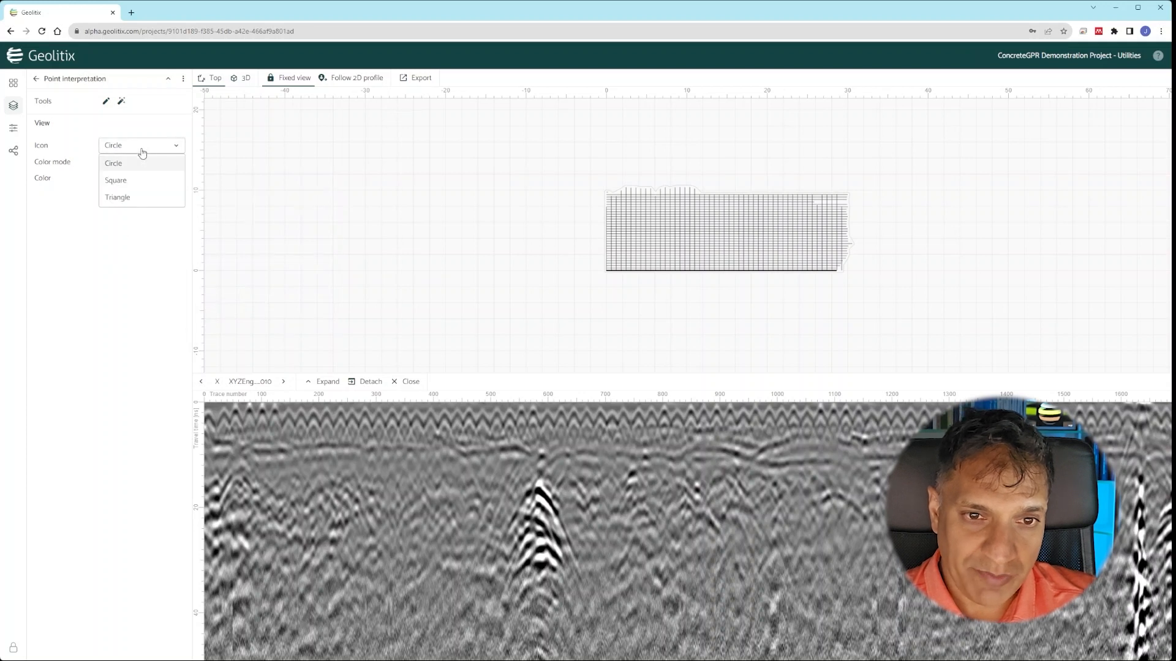
{"action": "left_click", "coordinate": [134, 196]}
{"action": "left_click", "coordinate": [106, 101]}
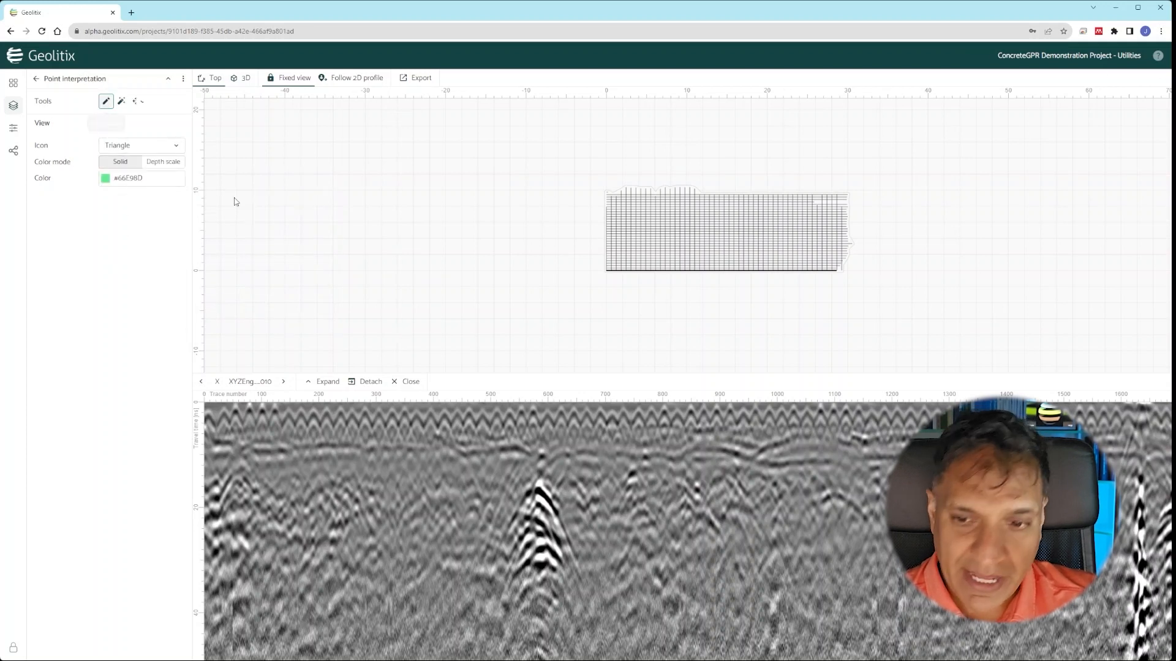
- Mark the hyperbola apex with a triangle point on three successive profile lines
{"action": "left_click", "coordinate": [536, 489]}
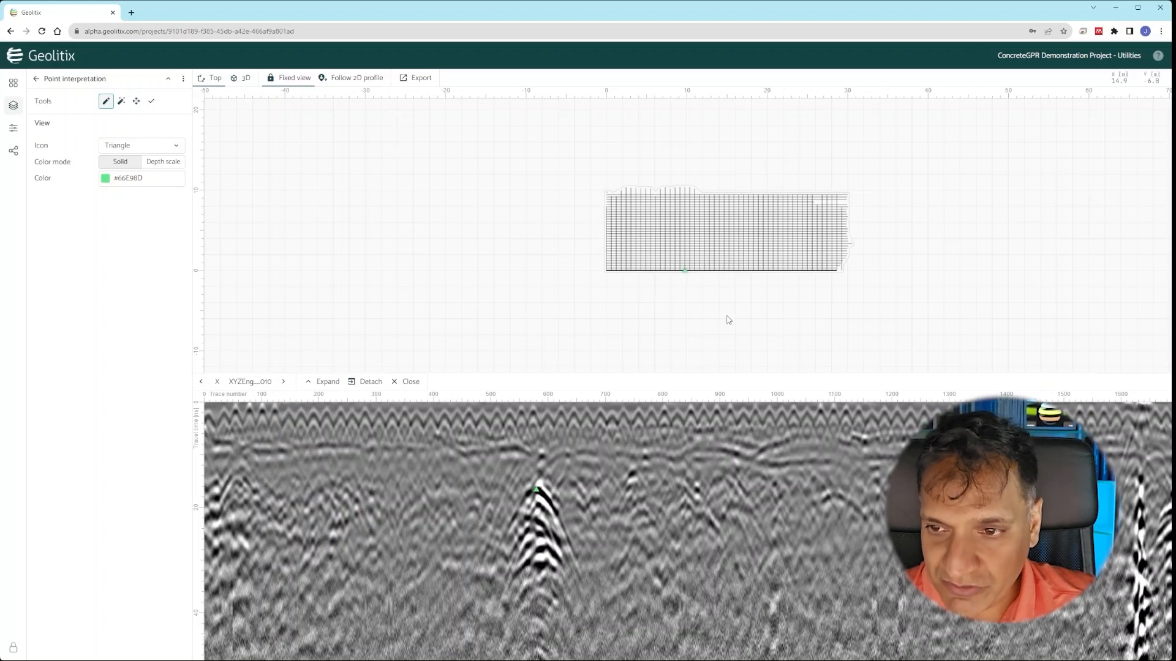
{"action": "scroll", "coordinate": [698, 279], "scroll_direction": "up", "scroll_amount": 5}
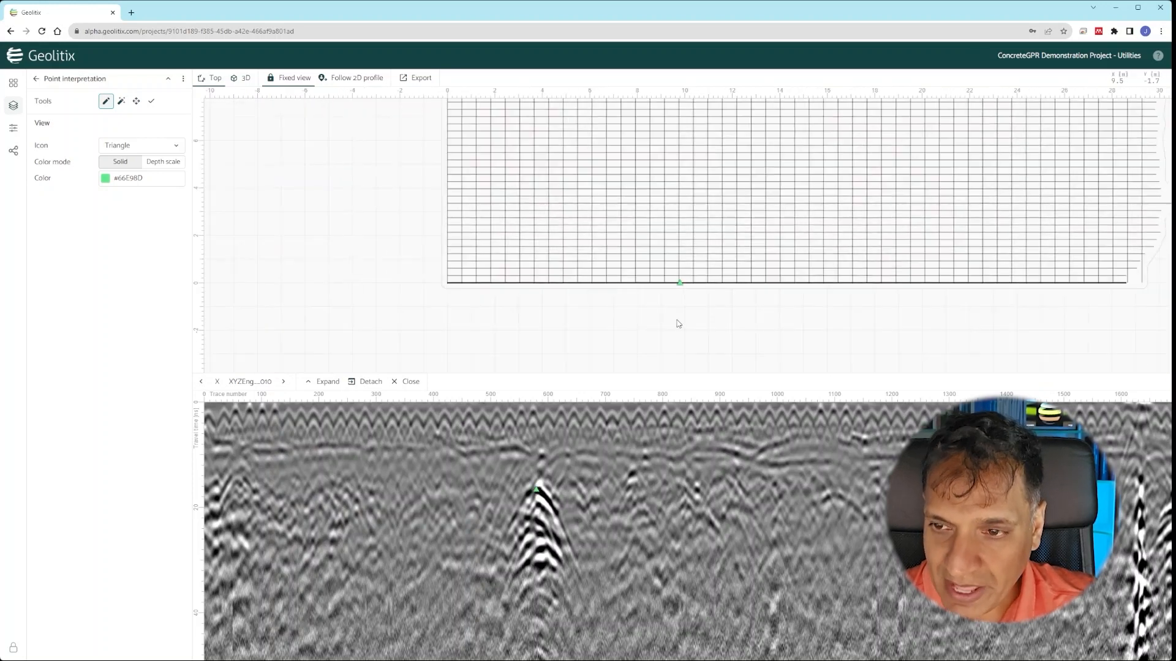
{"action": "left_click", "coordinate": [688, 280]}
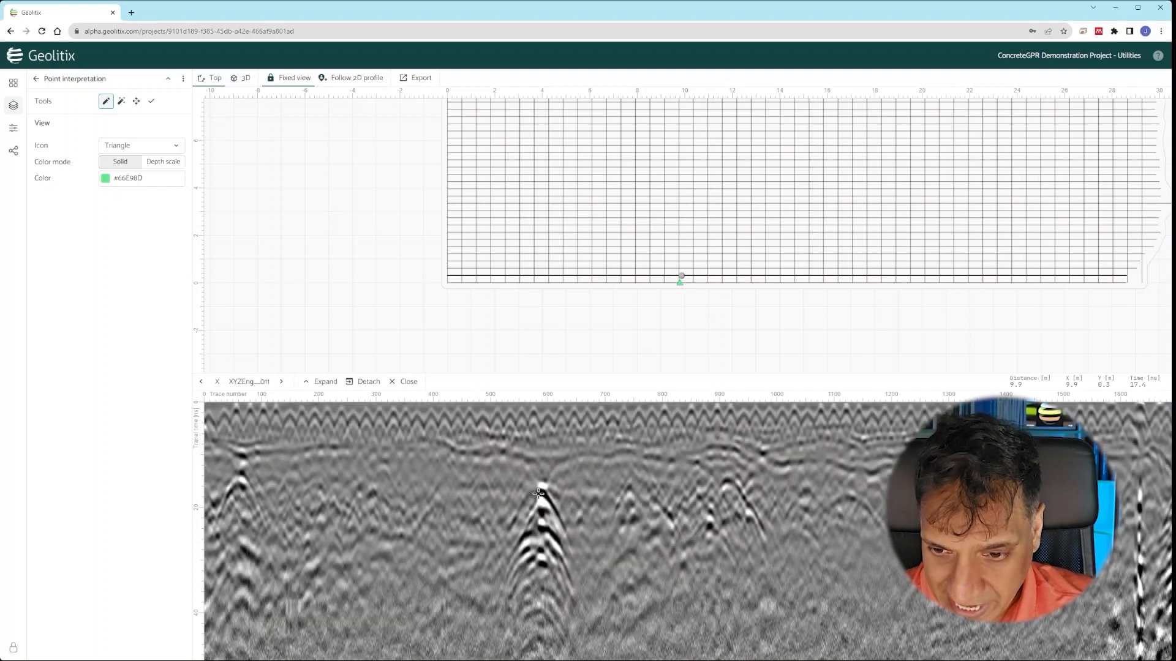
{"action": "left_click", "coordinate": [539, 493]}
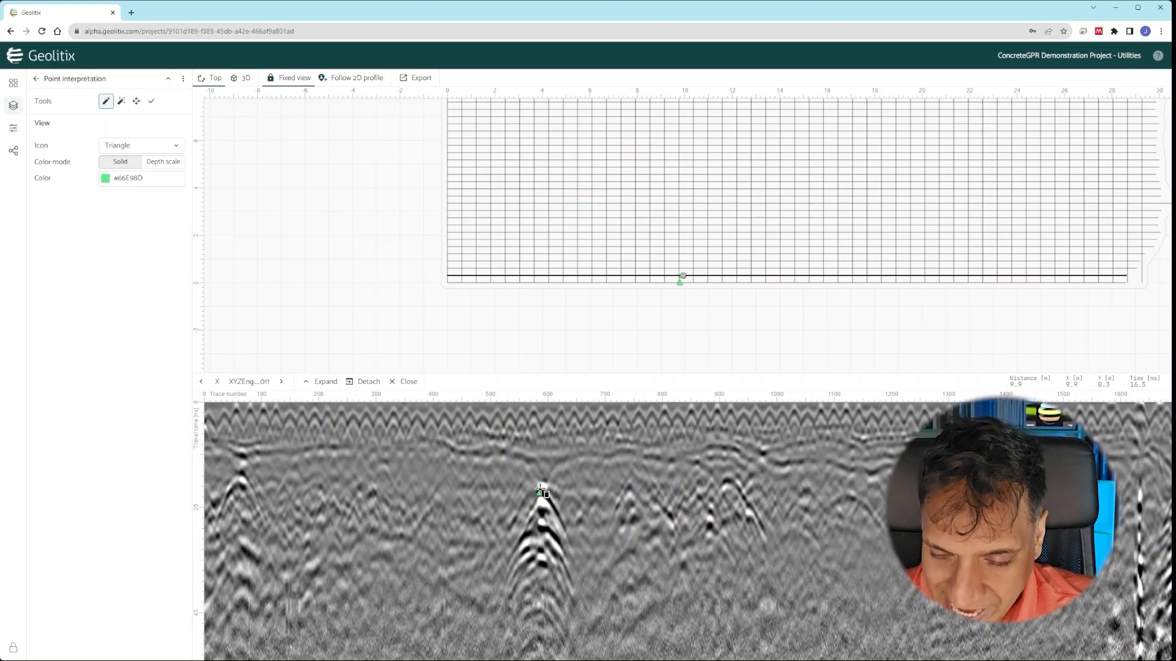
{"action": "left_click", "coordinate": [680, 269]}
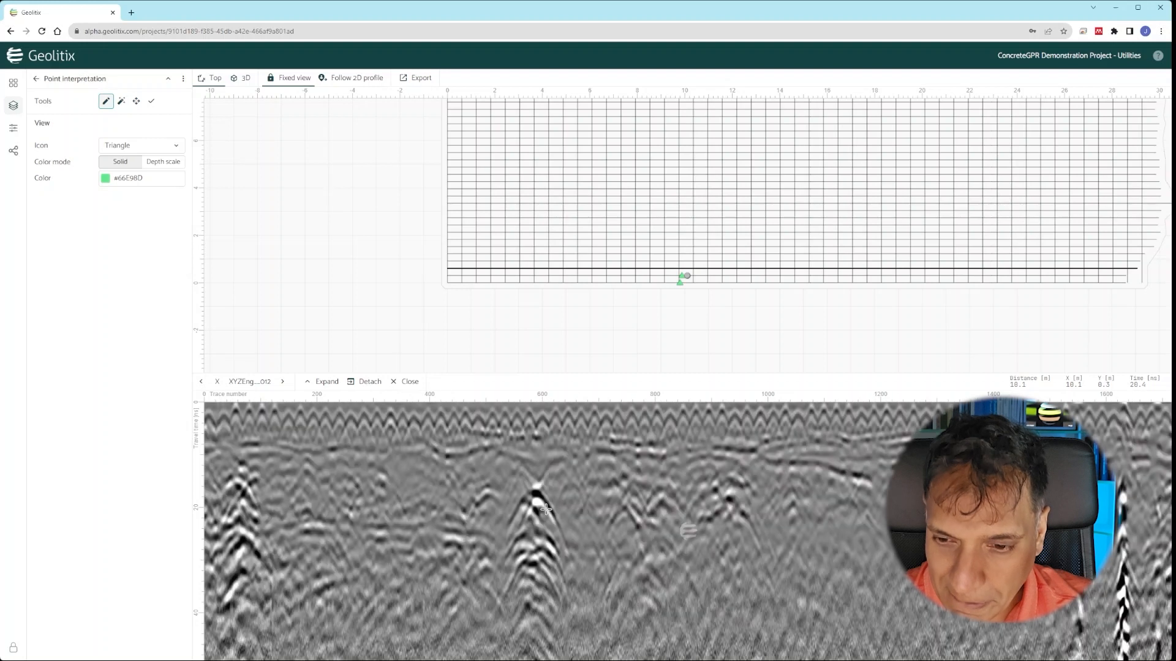
{"action": "left_click", "coordinate": [537, 493]}
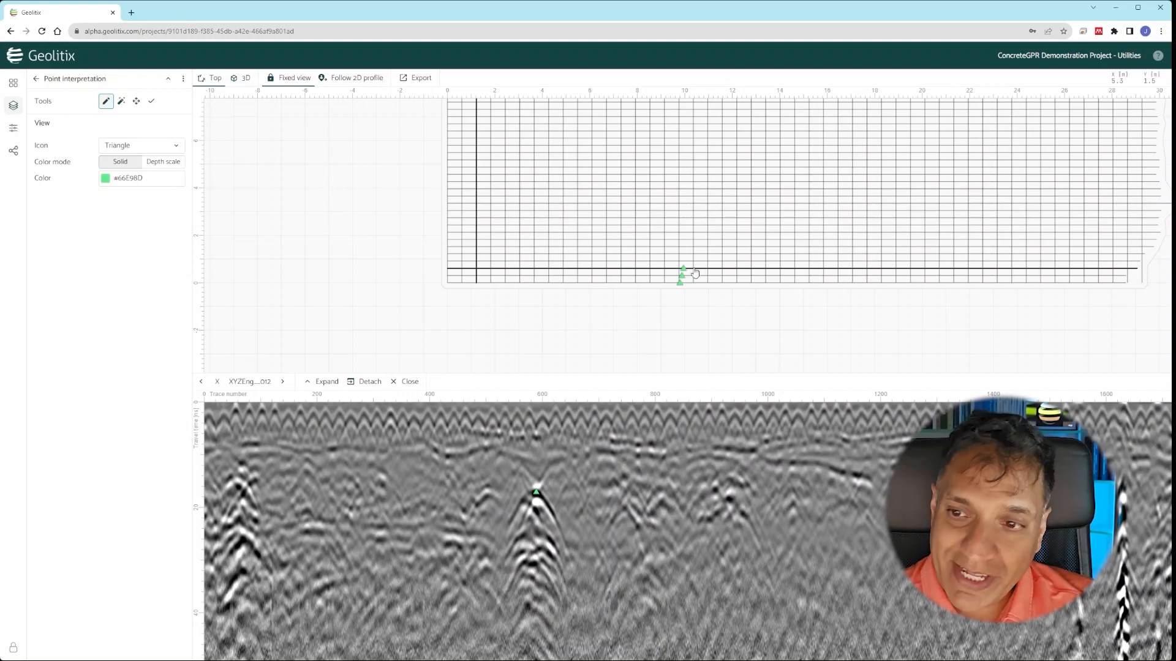
- Colour the points by Depth scale, mark the apex on two more profiles, then switch to 3D
{"action": "left_click", "coordinate": [174, 163]}
{"action": "scroll", "coordinate": [712, 253], "scroll_direction": "up", "scroll_amount": 3}
{"action": "scroll", "coordinate": [713, 252], "scroll_direction": "up", "scroll_amount": 2}
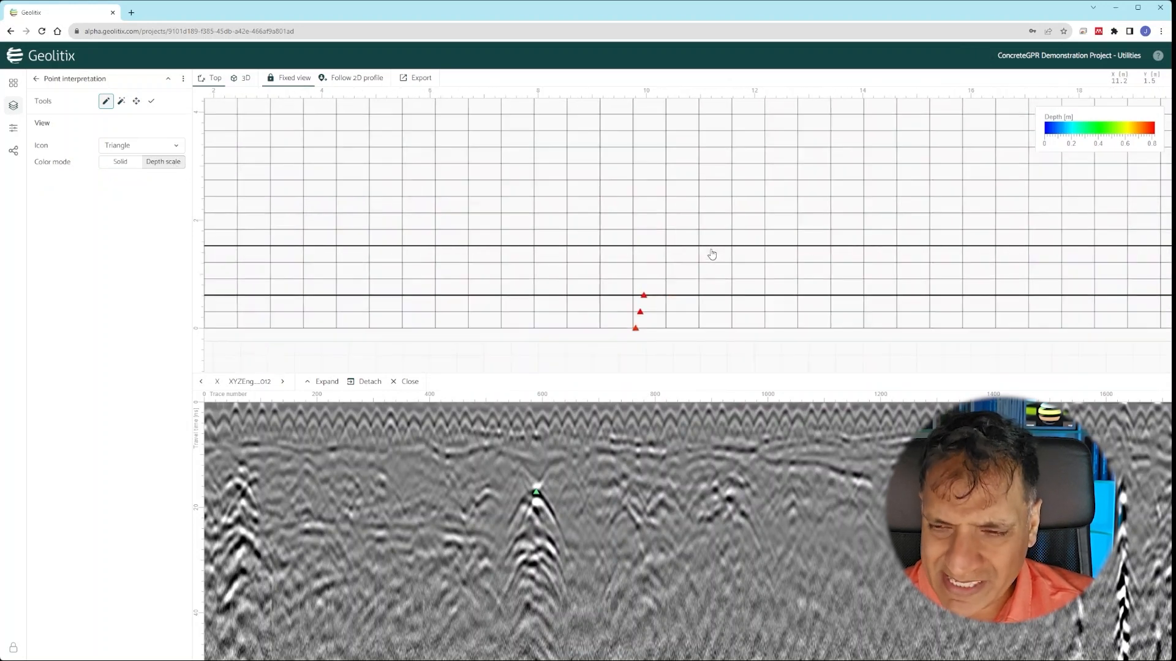
{"action": "left_click", "coordinate": [658, 282]}
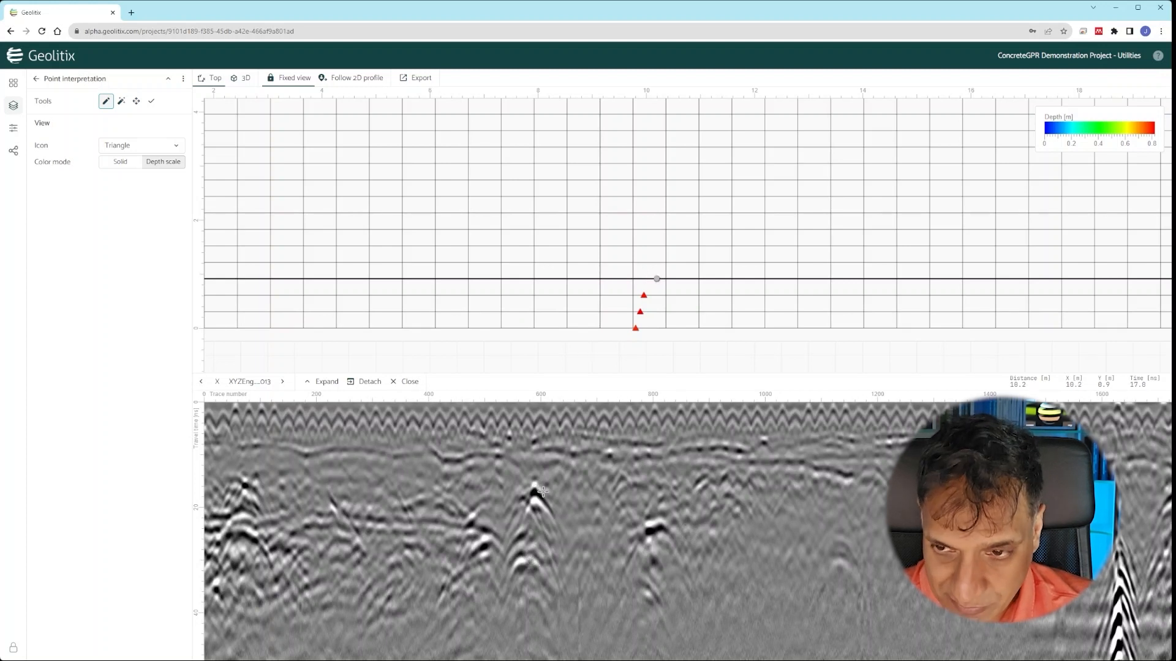
{"action": "left_click", "coordinate": [528, 554]}
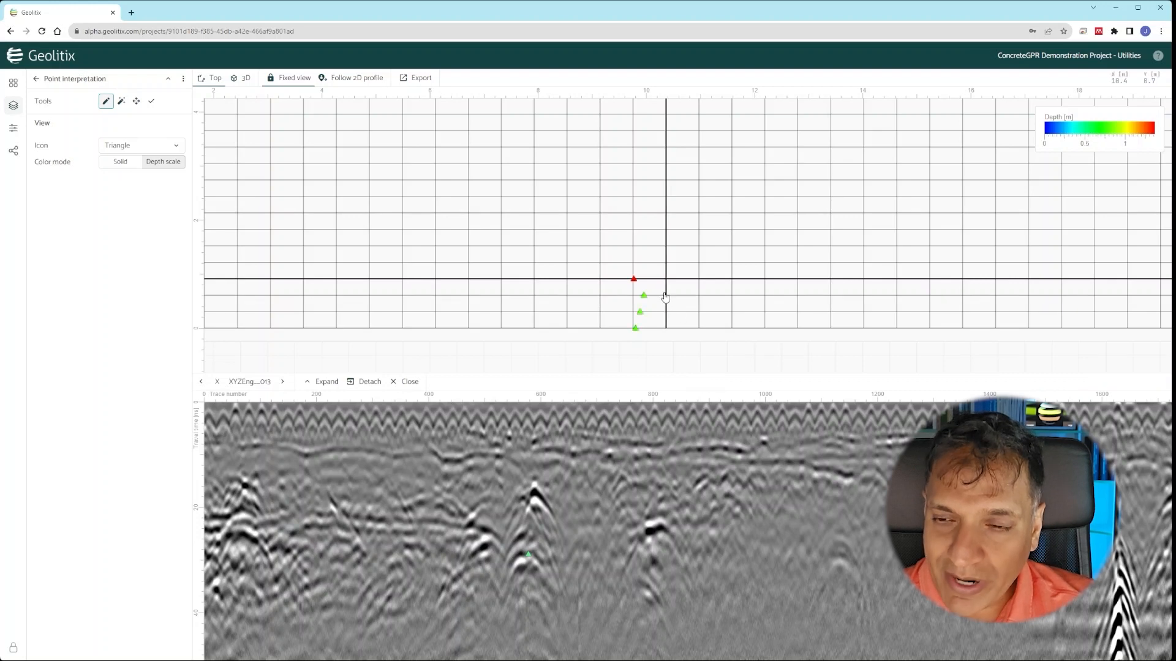
{"action": "left_click", "coordinate": [649, 270]}
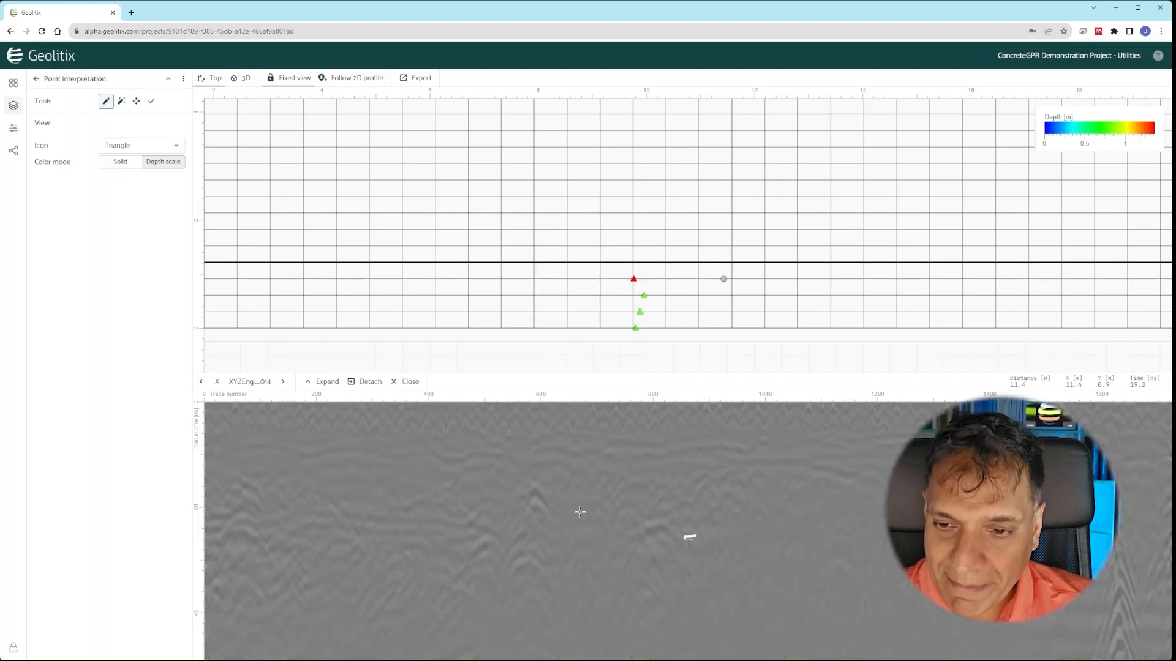
{"action": "left_click", "coordinate": [531, 489]}
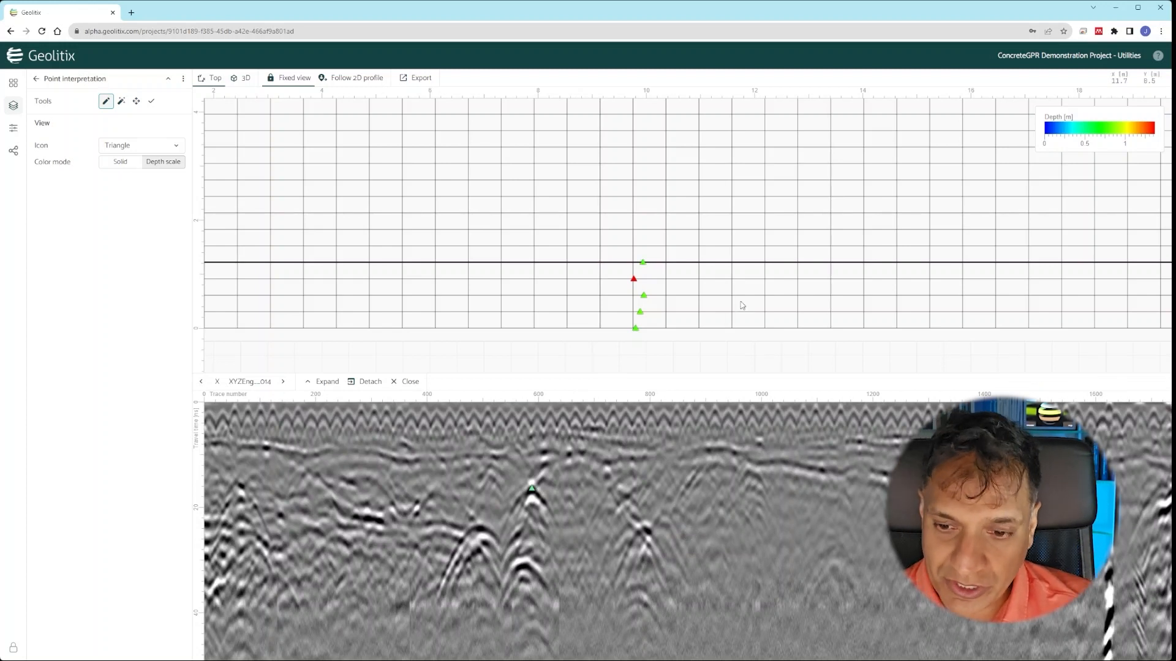
{"action": "left_click", "coordinate": [648, 279]}
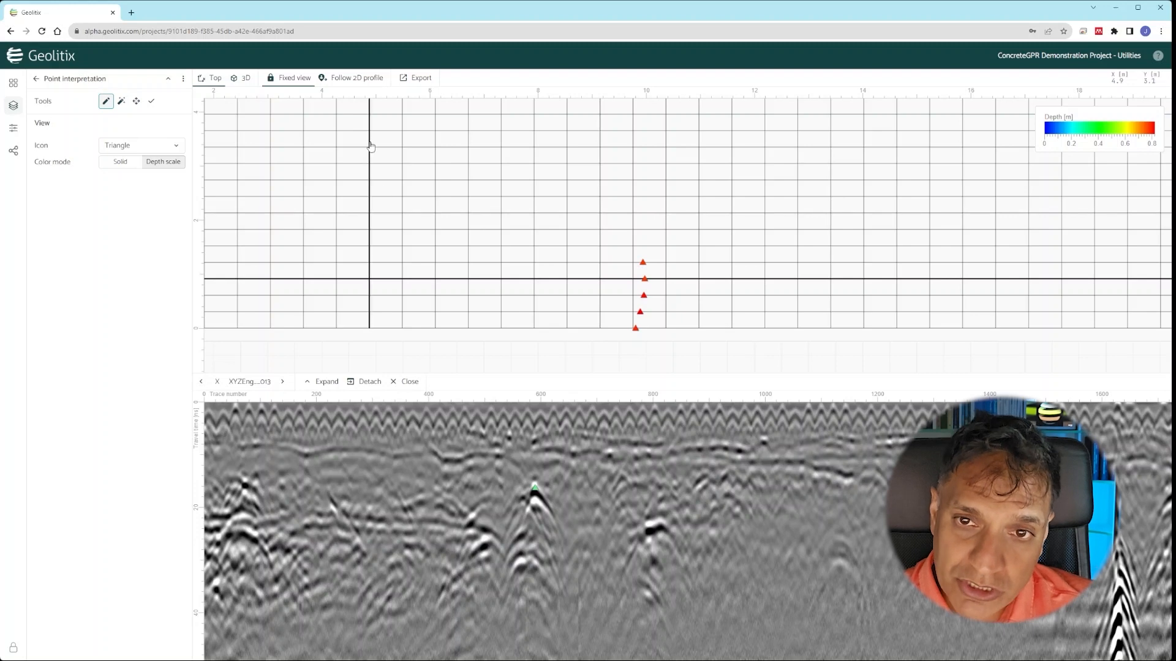
{"action": "left_click", "coordinate": [247, 79]}
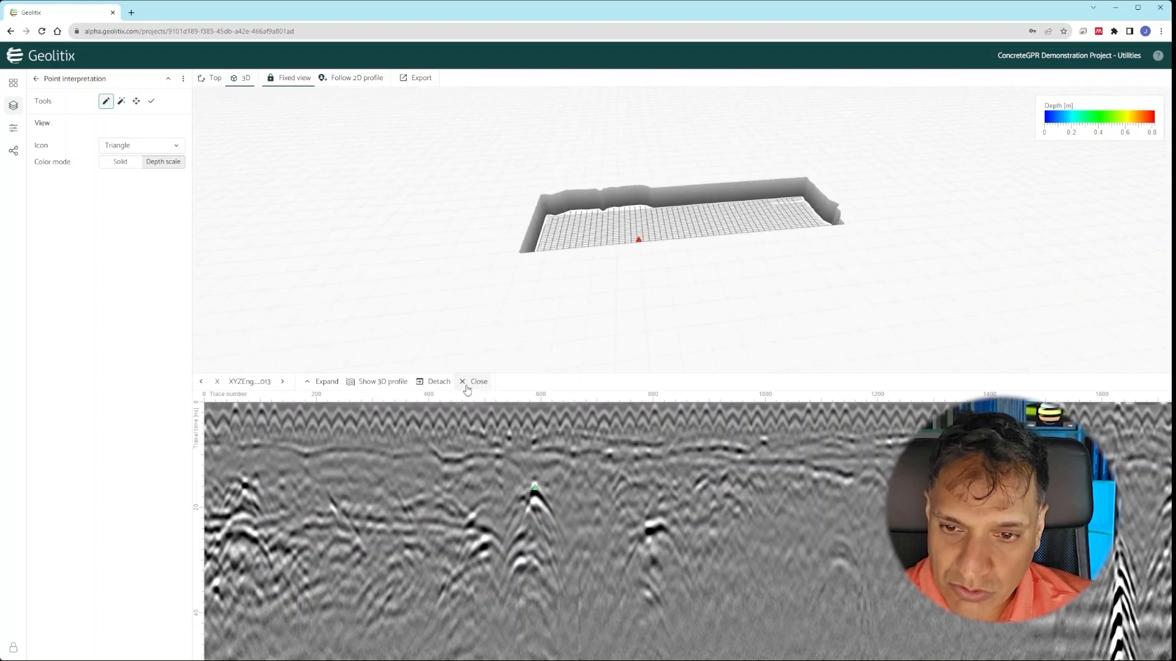
- Hide the 2D profile, hang profiles below the surface, and exaggerate vertical scale to 320 %
{"action": "left_click", "coordinate": [379, 381]}
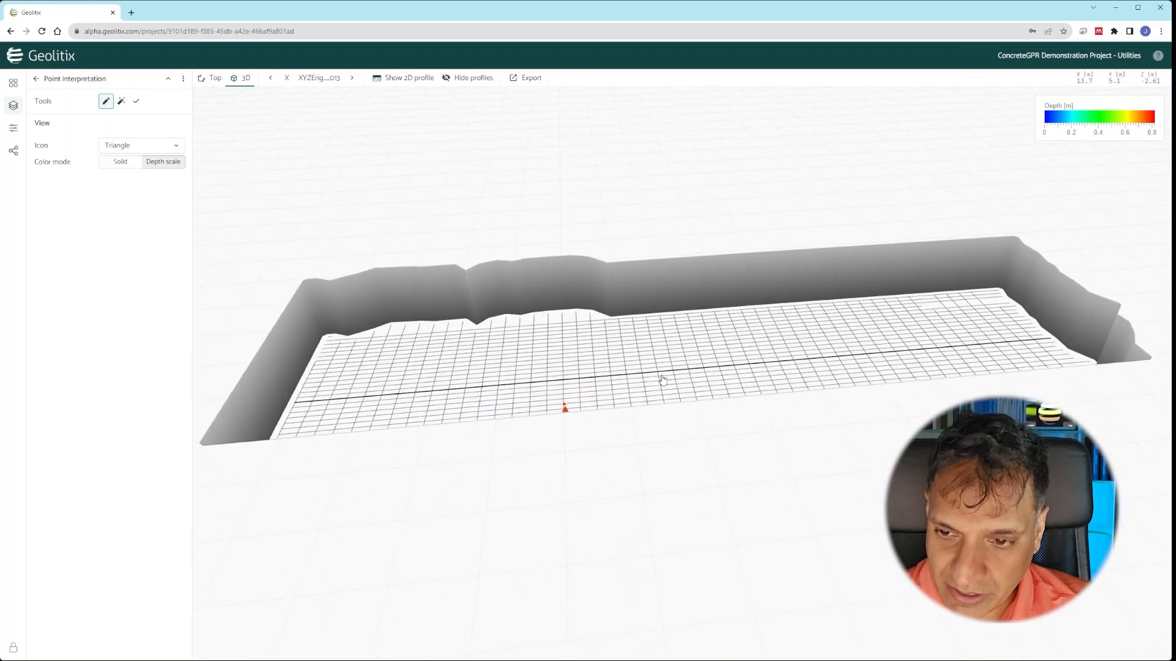
{"action": "left_click", "coordinate": [13, 127]}
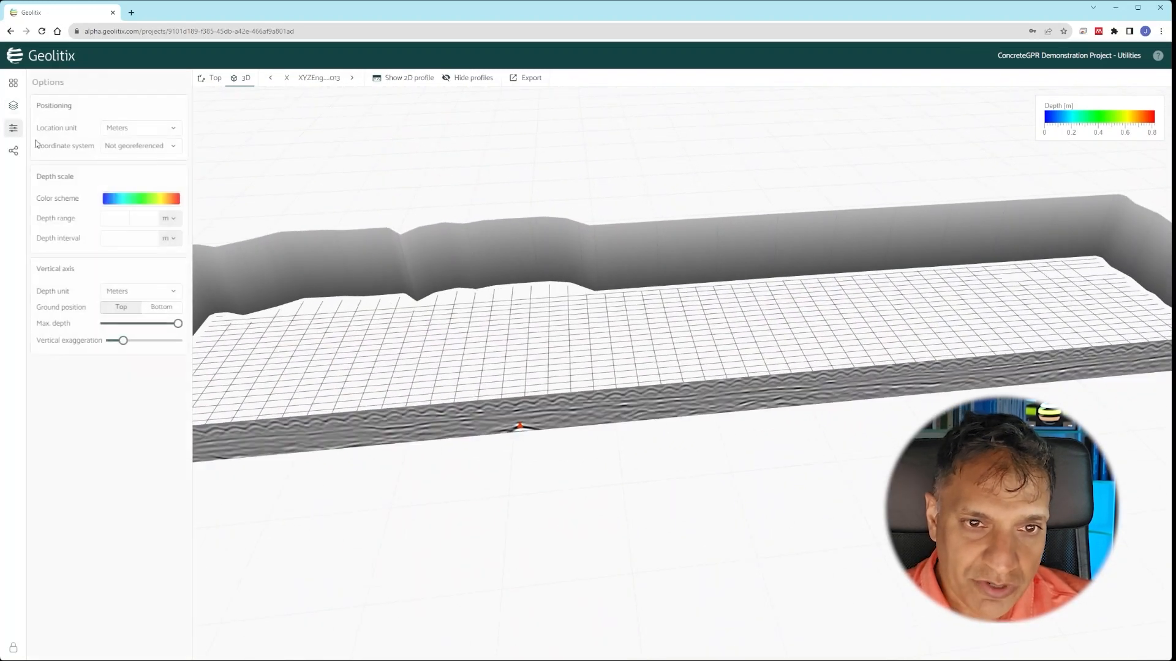
{"action": "left_click", "coordinate": [162, 307]}
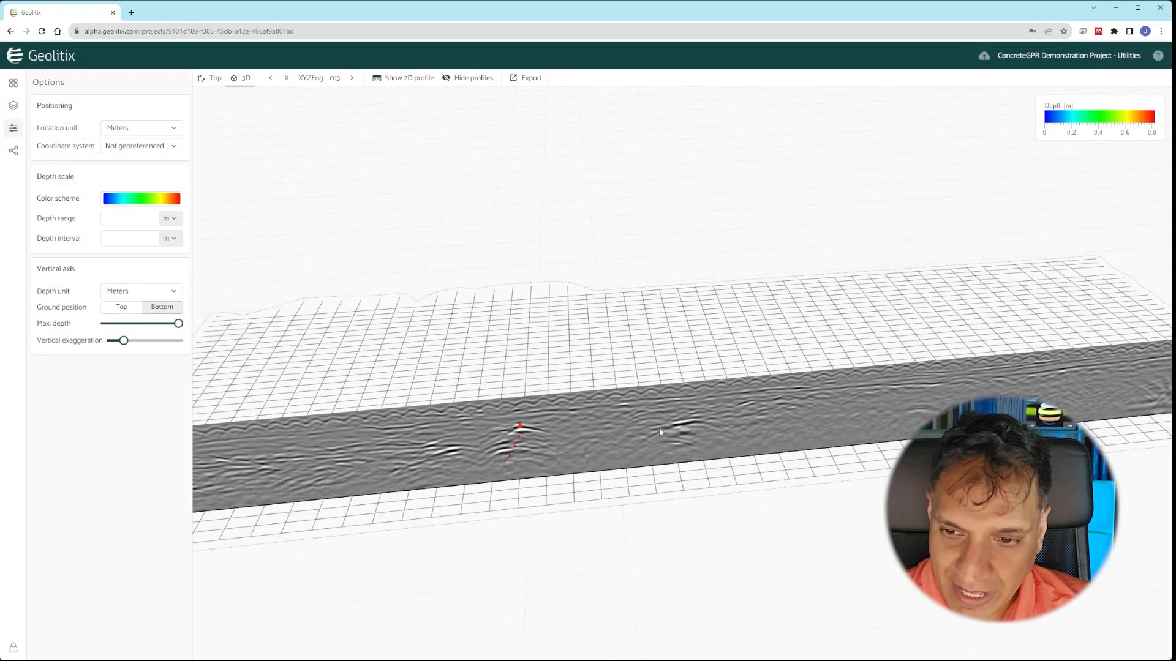
{"action": "left_click_drag", "start_coordinate": [127, 345], "coordinate": [146, 346]}
- Level the 3D view and step forward two profiles from XYZEng_013 to XYZEng_015
{"action": "scroll", "coordinate": [572, 487], "scroll_direction": "up", "scroll_amount": 4}
{"action": "left_click_drag", "start_coordinate": [647, 494], "coordinate": [668, 437]}
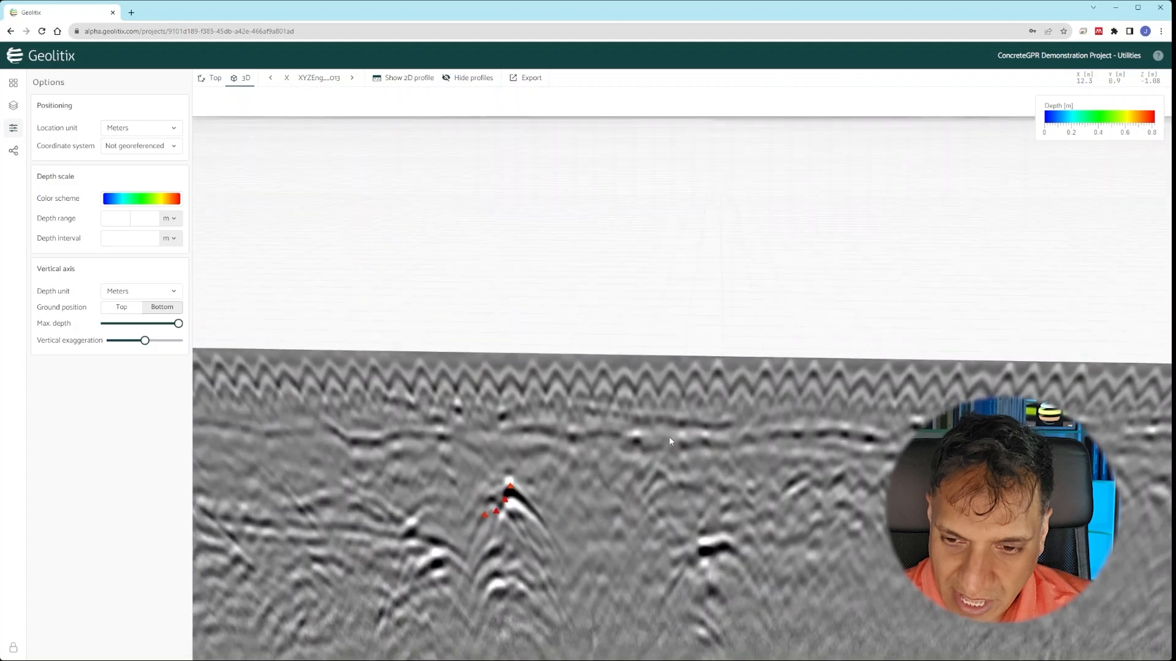
{"action": "scroll", "coordinate": [572, 347], "scroll_direction": "down", "scroll_amount": 6}
{"action": "scroll", "coordinate": [576, 504], "scroll_direction": "up", "scroll_amount": 4}
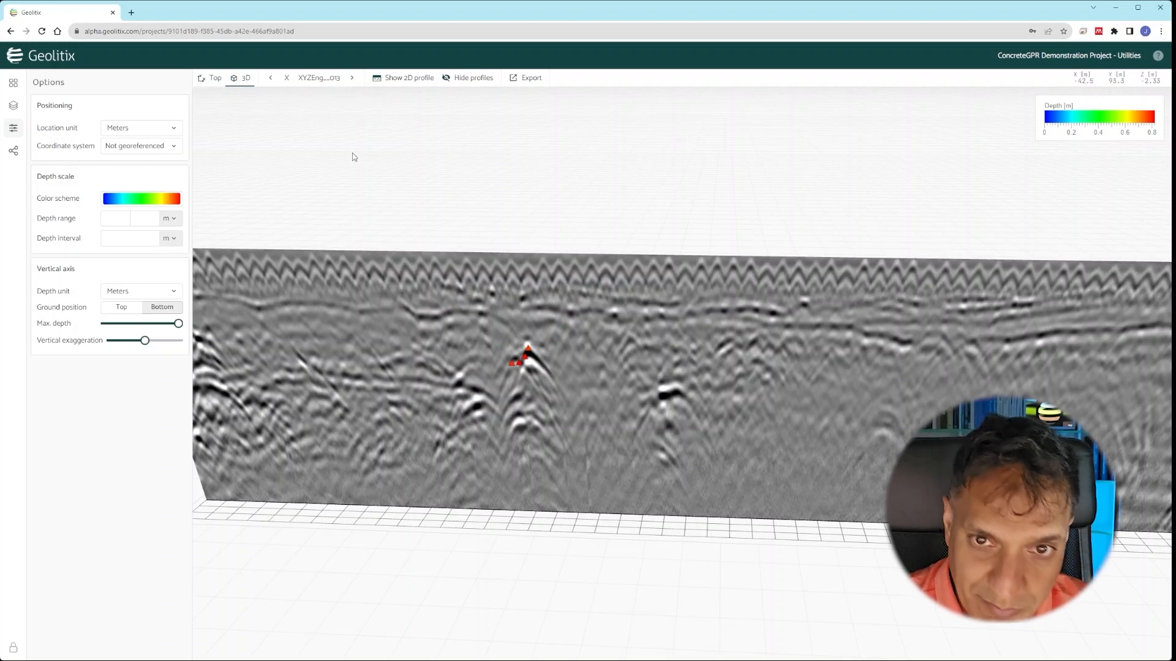
{"action": "left_click", "coordinate": [352, 77]}
{"action": "scroll", "coordinate": [494, 313], "scroll_direction": "up", "scroll_amount": 5}
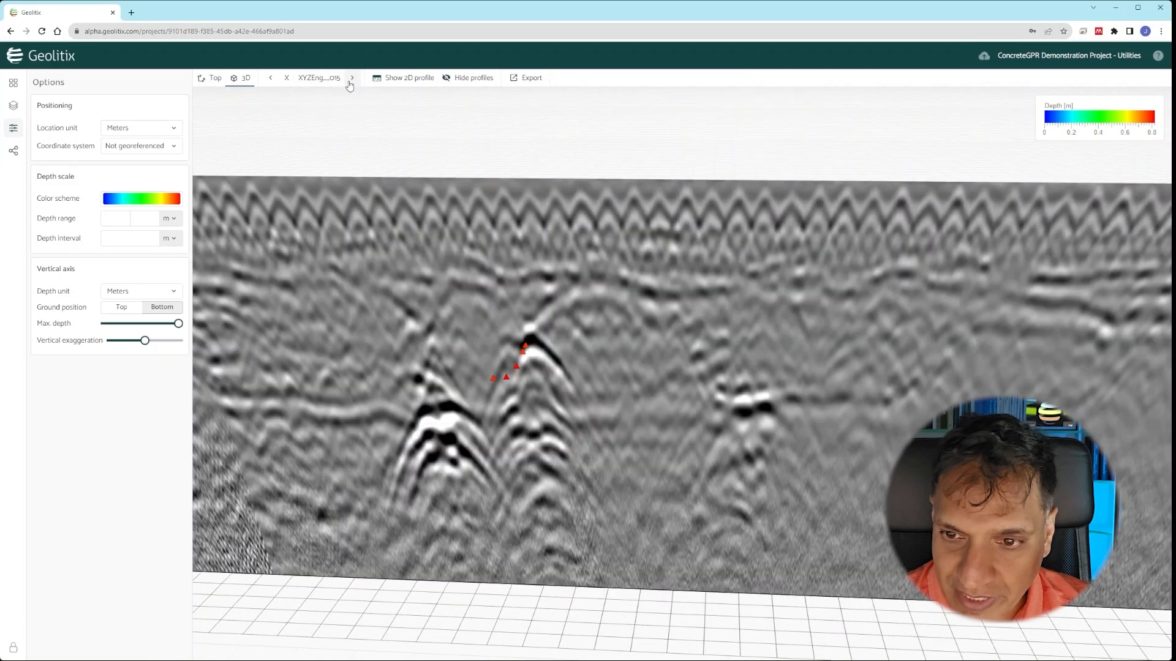
{"action": "left_click", "coordinate": [352, 77]}
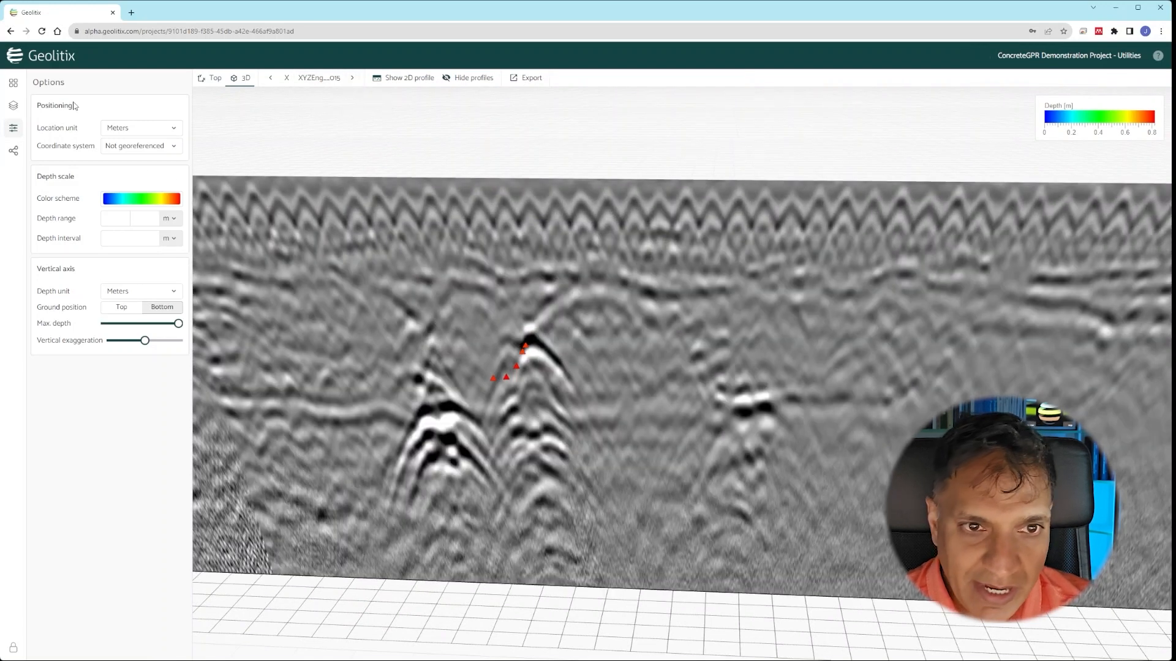
- Reopen the Point interpretation layer and mark the hyperbola apex on three successive profiles
{"action": "left_click", "coordinate": [12, 105]}
{"action": "left_click", "coordinate": [97, 104]}
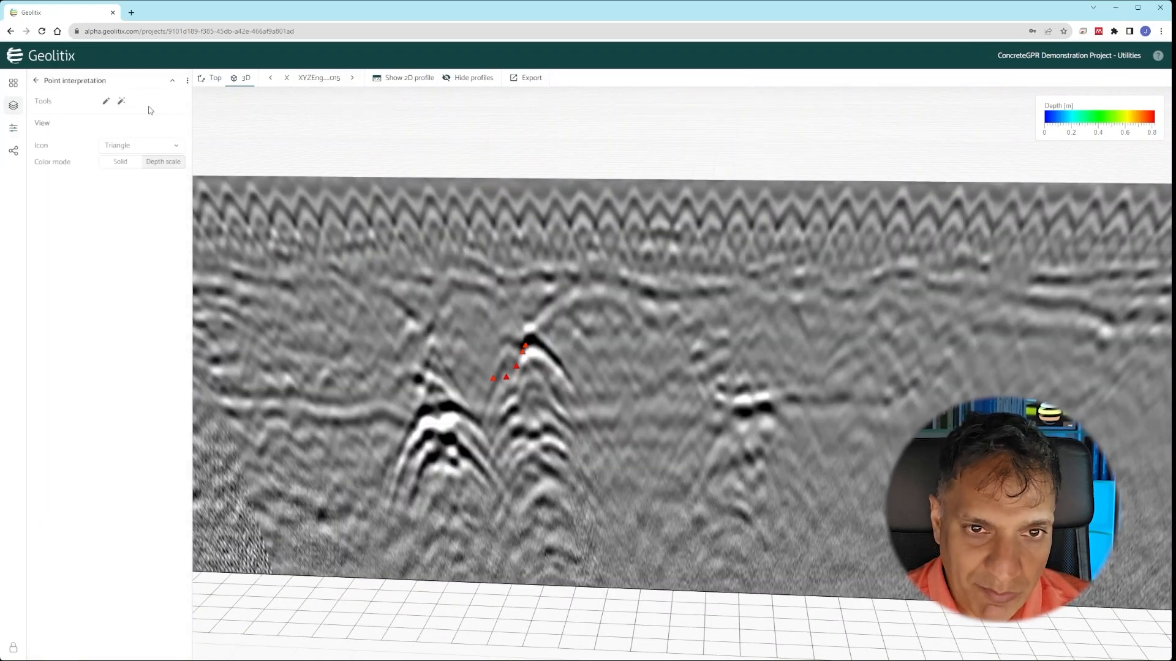
{"action": "left_click", "coordinate": [107, 102]}
{"action": "left_click", "coordinate": [531, 336]}
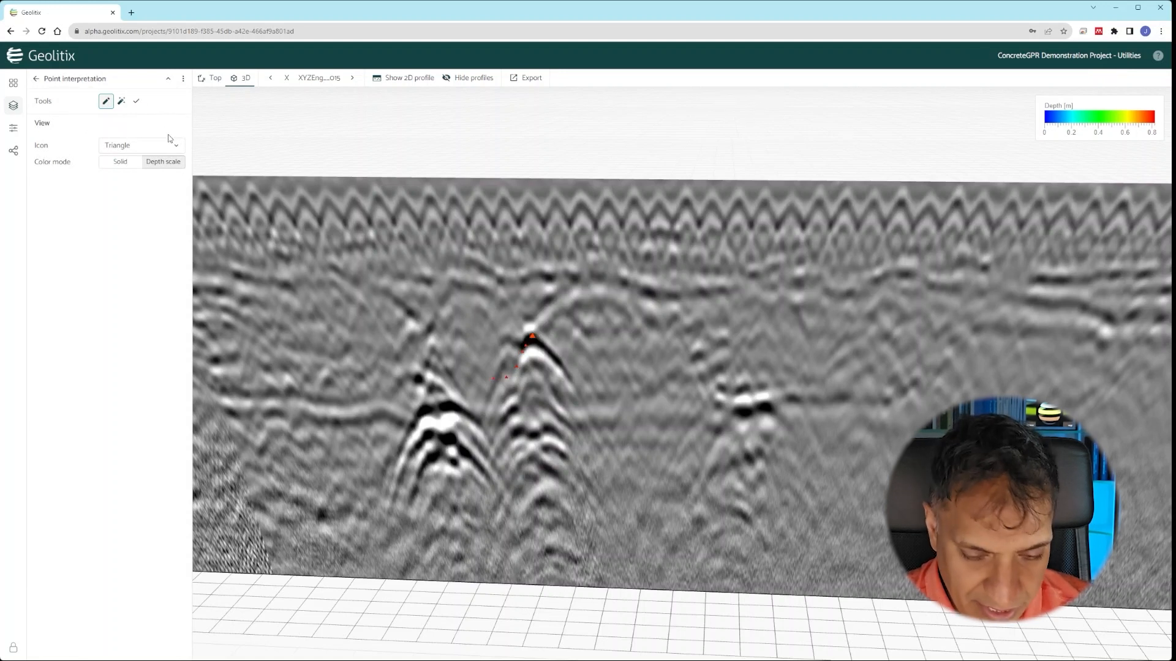
{"action": "key", "text": "Right"}
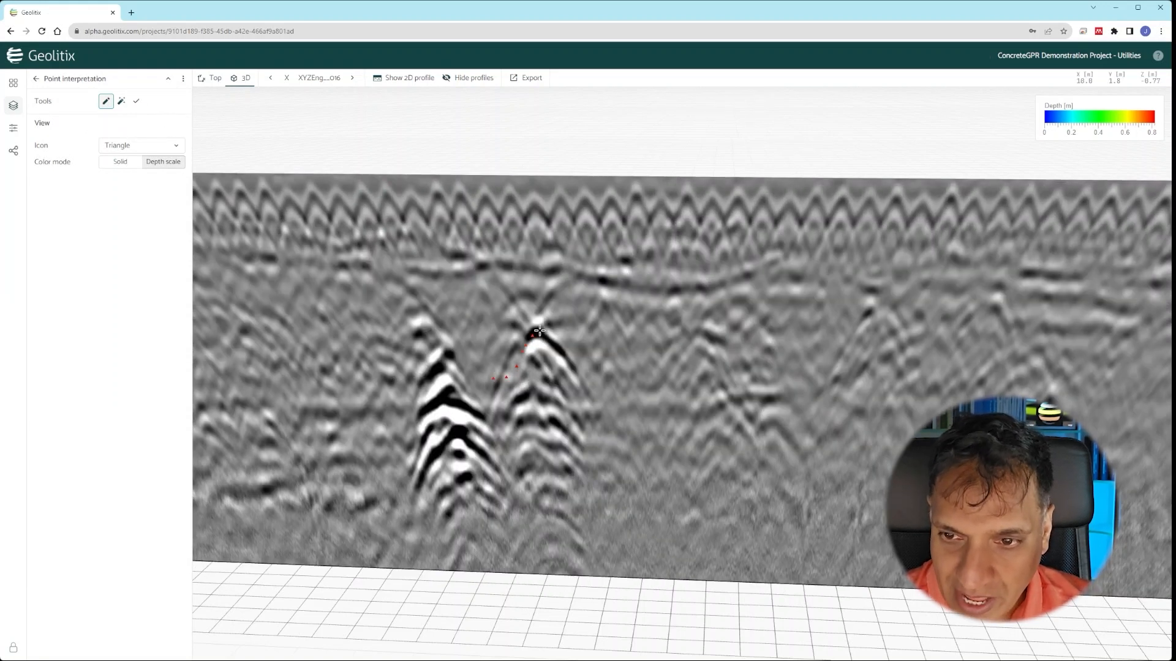
{"action": "left_click", "coordinate": [536, 330]}
{"action": "key", "text": "Right"}
{"action": "left_click", "coordinate": [540, 324]}
{"action": "key", "text": "Right"}
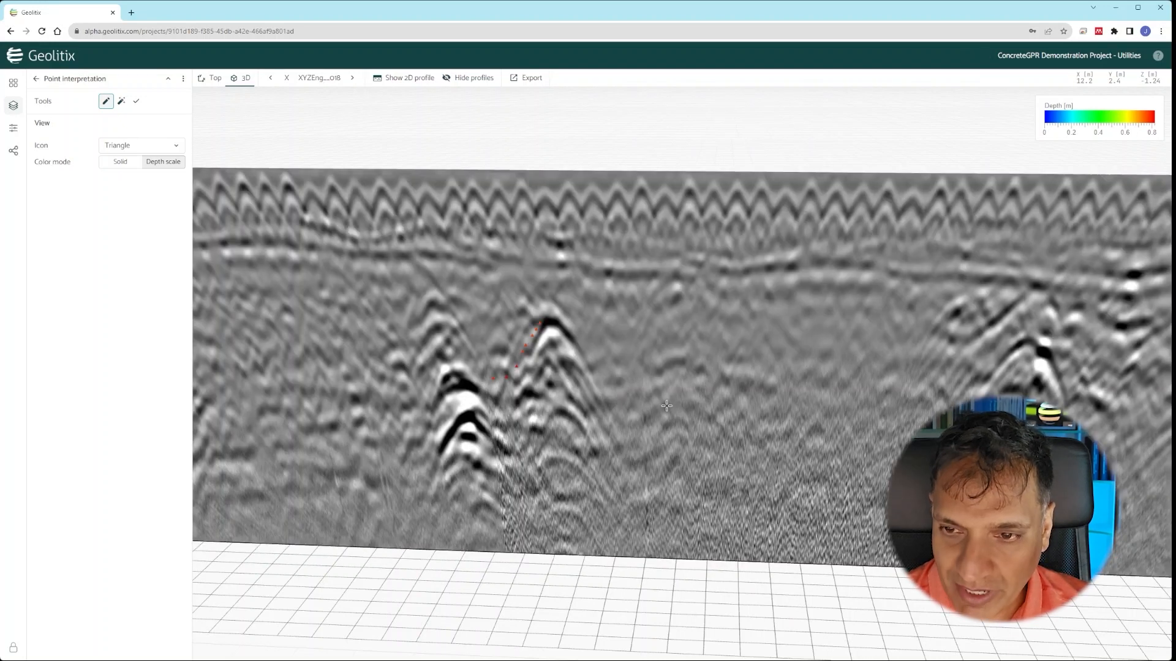
- Orbit and zoom the 3D view to see the radargram wall and points obliquely
{"action": "left_click_drag", "start_coordinate": [674, 404], "coordinate": [657, 410]}
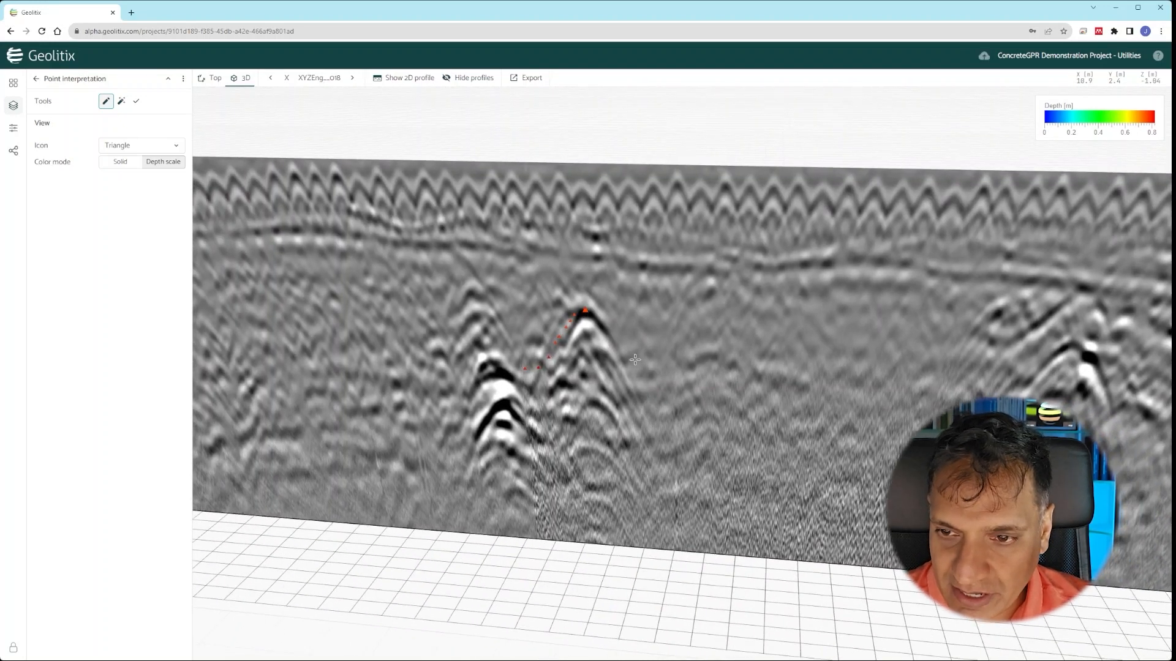
{"action": "scroll", "coordinate": [635, 360], "scroll_direction": "down", "scroll_amount": 10}
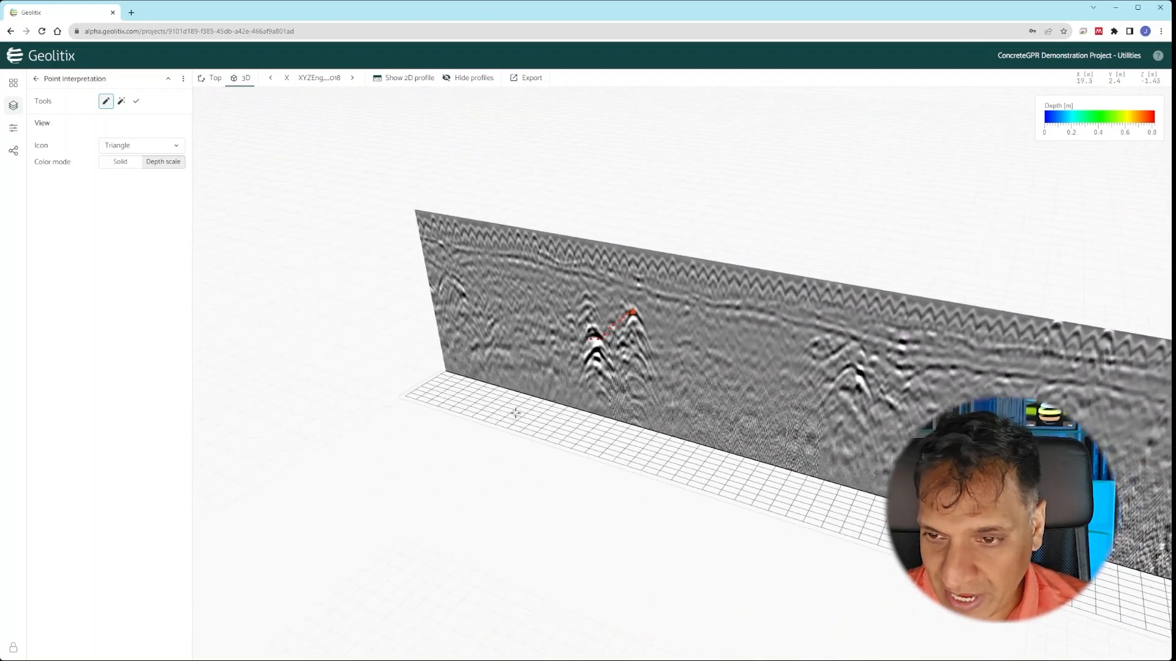
{"action": "left_click_drag", "start_coordinate": [515, 412], "coordinate": [454, 387]}
{"action": "scroll", "coordinate": [454, 388], "scroll_direction": "down", "scroll_amount": 3}
{"action": "left_click_drag", "start_coordinate": [821, 444], "coordinate": [704, 450]}
{"action": "scroll", "coordinate": [553, 321], "scroll_direction": "up", "scroll_amount": 3}
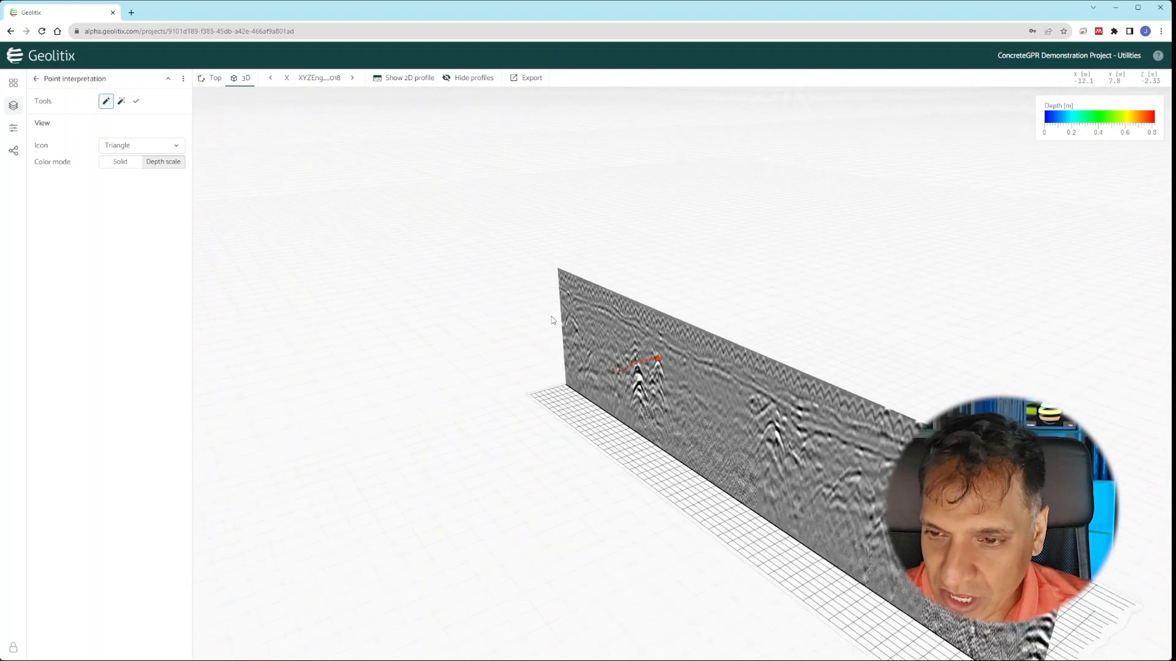
{"action": "scroll", "coordinate": [692, 373], "scroll_direction": "up", "scroll_amount": 3}
{"action": "scroll", "coordinate": [692, 372], "scroll_direction": "up", "scroll_amount": 5}
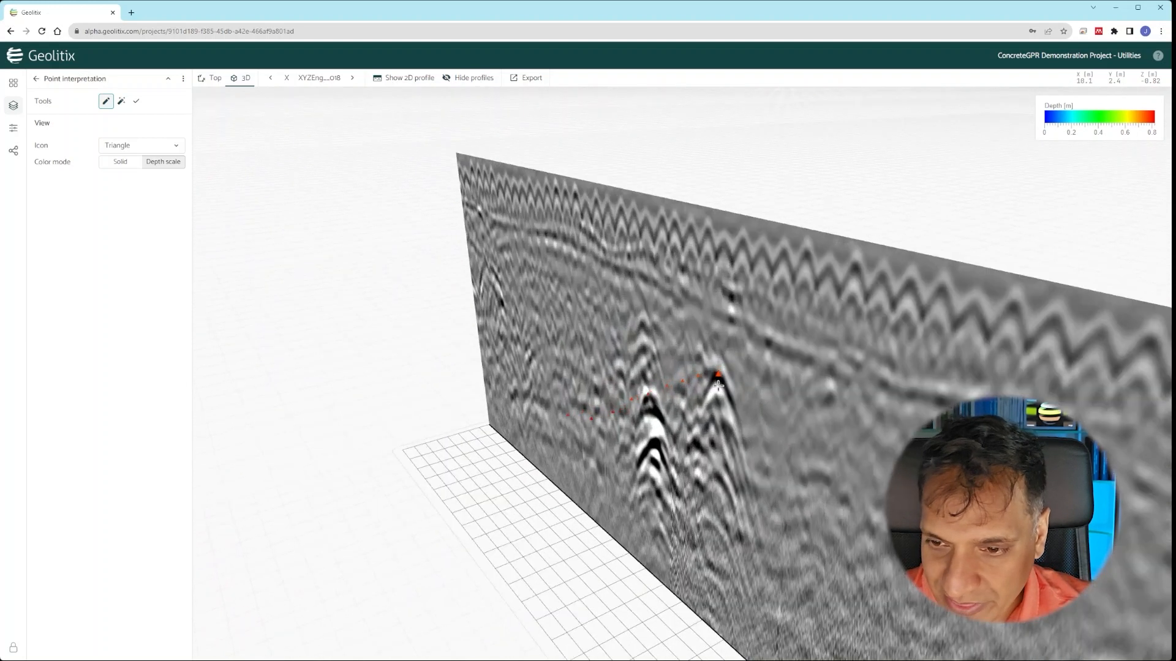
- Add a Polyline layer coloured light green #6BF68D and rendered as a cylinder
{"action": "left_click", "coordinate": [36, 79]}
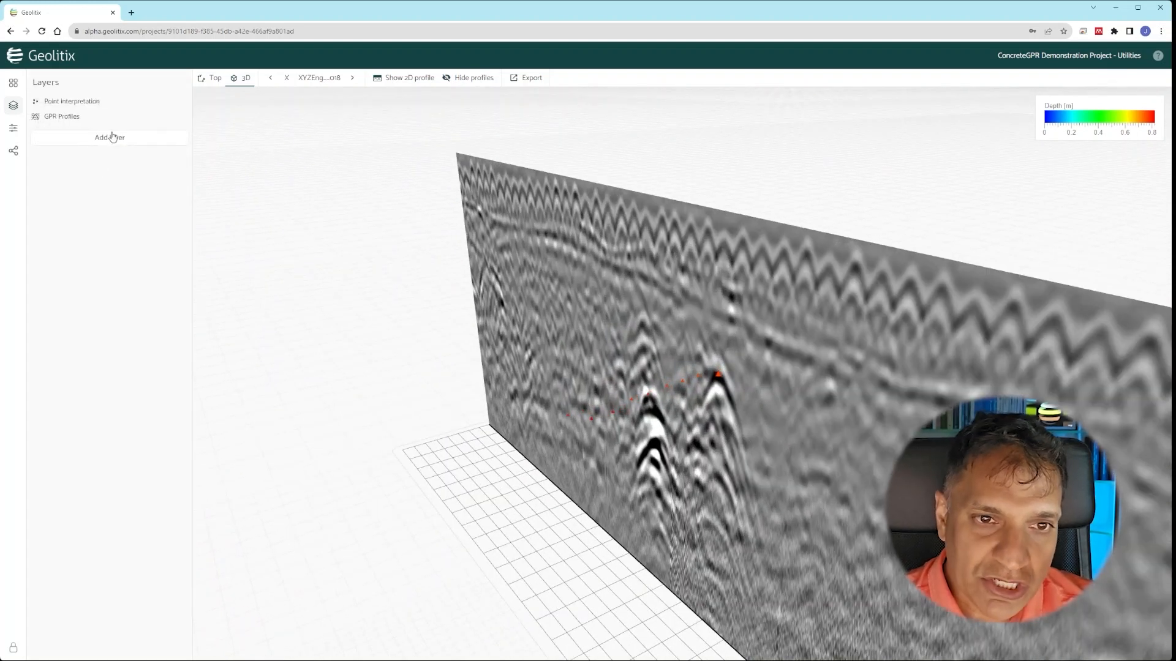
{"action": "left_click", "coordinate": [112, 139]}
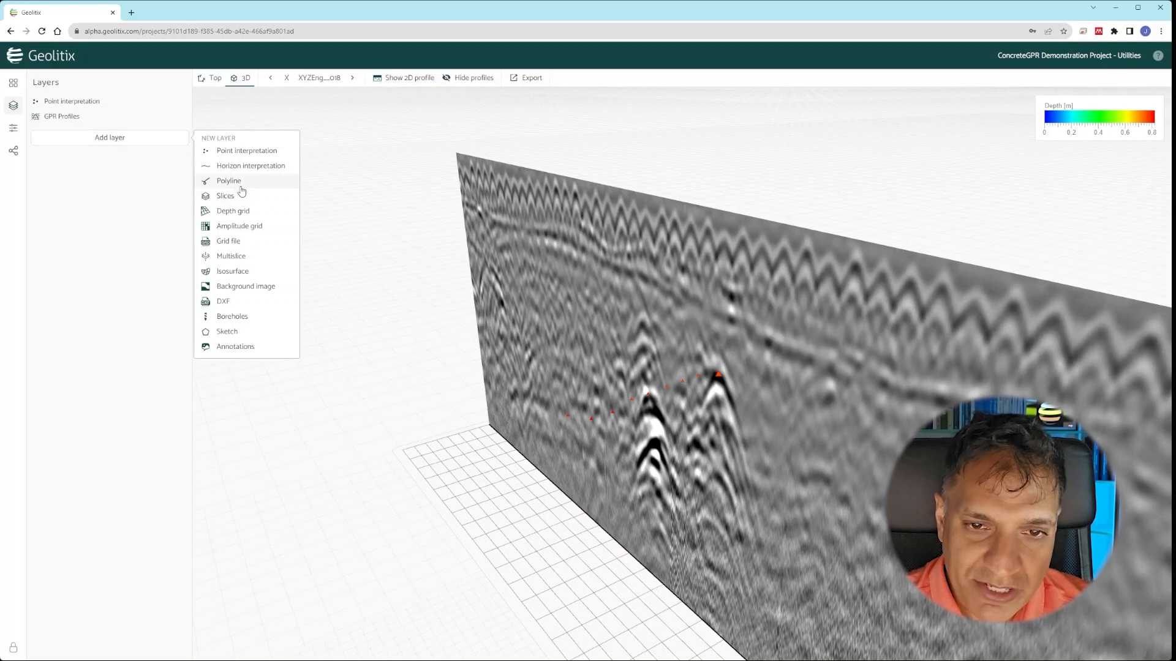
{"action": "left_click", "coordinate": [228, 180]}
{"action": "left_click", "coordinate": [128, 176]}
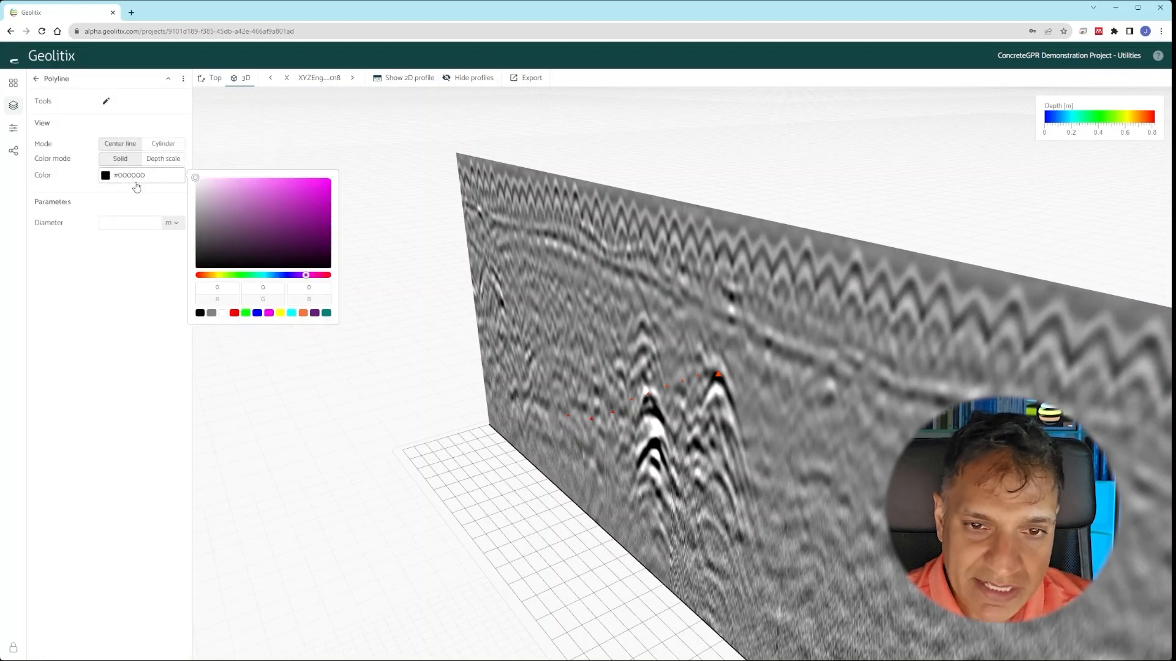
{"action": "left_click", "coordinate": [246, 275]}
{"action": "left_click", "coordinate": [272, 182]}
{"action": "left_click", "coordinate": [112, 256]}
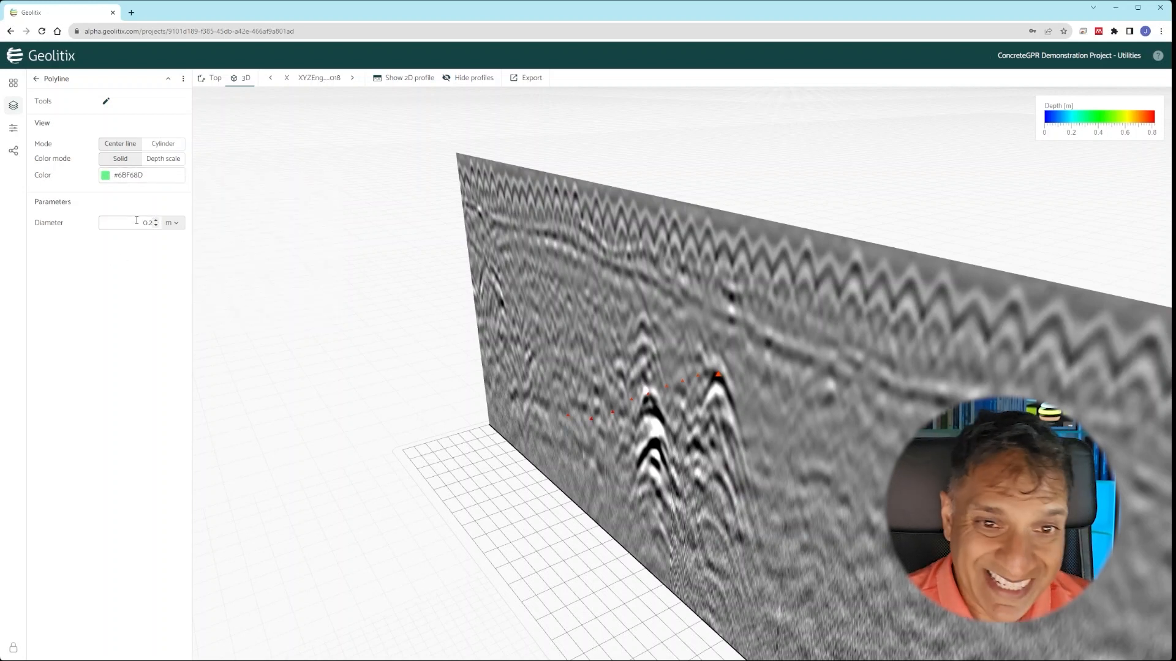
{"action": "left_click", "coordinate": [163, 144]}
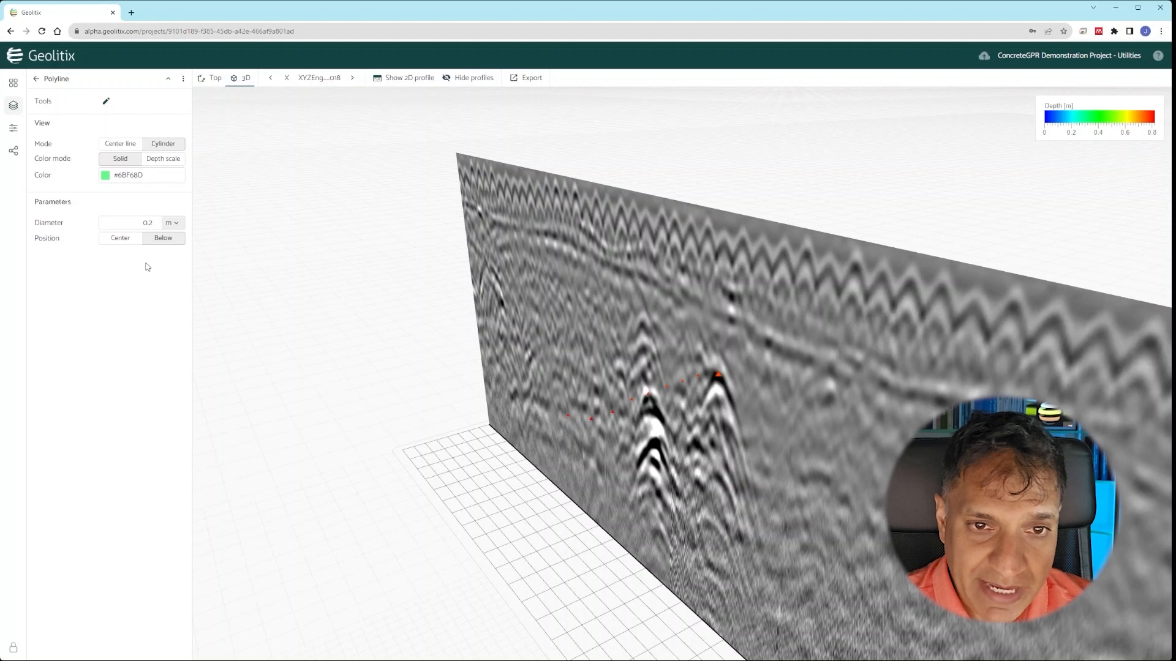
- Draw the polyline through the nine red points left to right, then view it from the top
{"action": "left_click", "coordinate": [106, 101]}
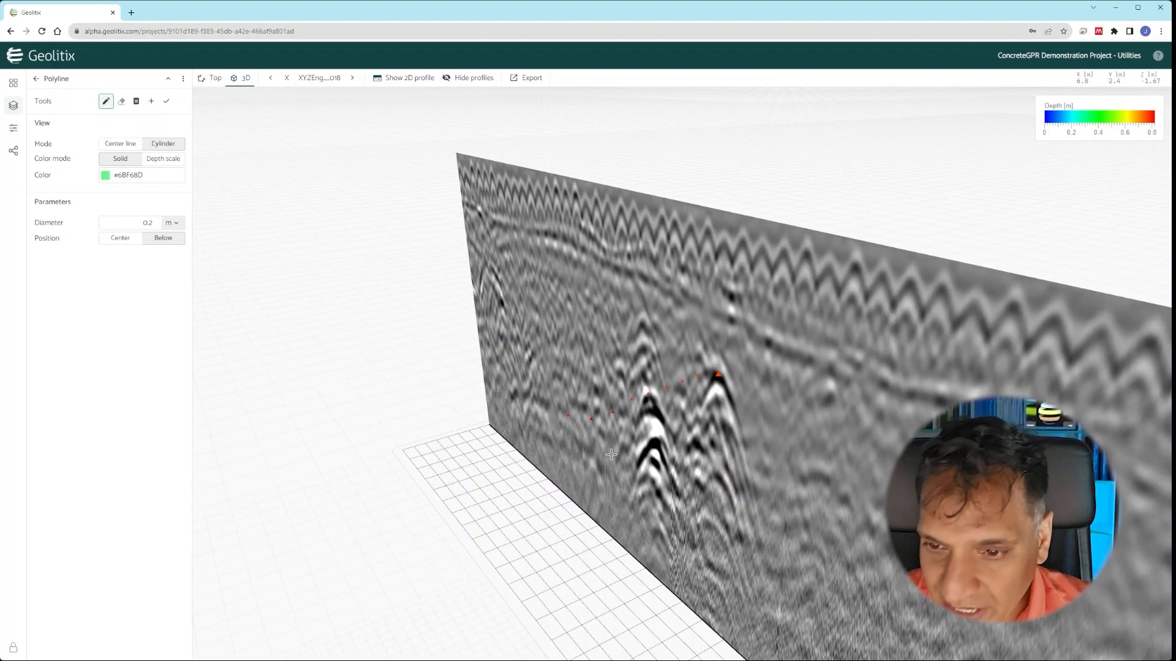
{"action": "left_click", "coordinate": [567, 416]}
{"action": "left_click", "coordinate": [593, 418]}
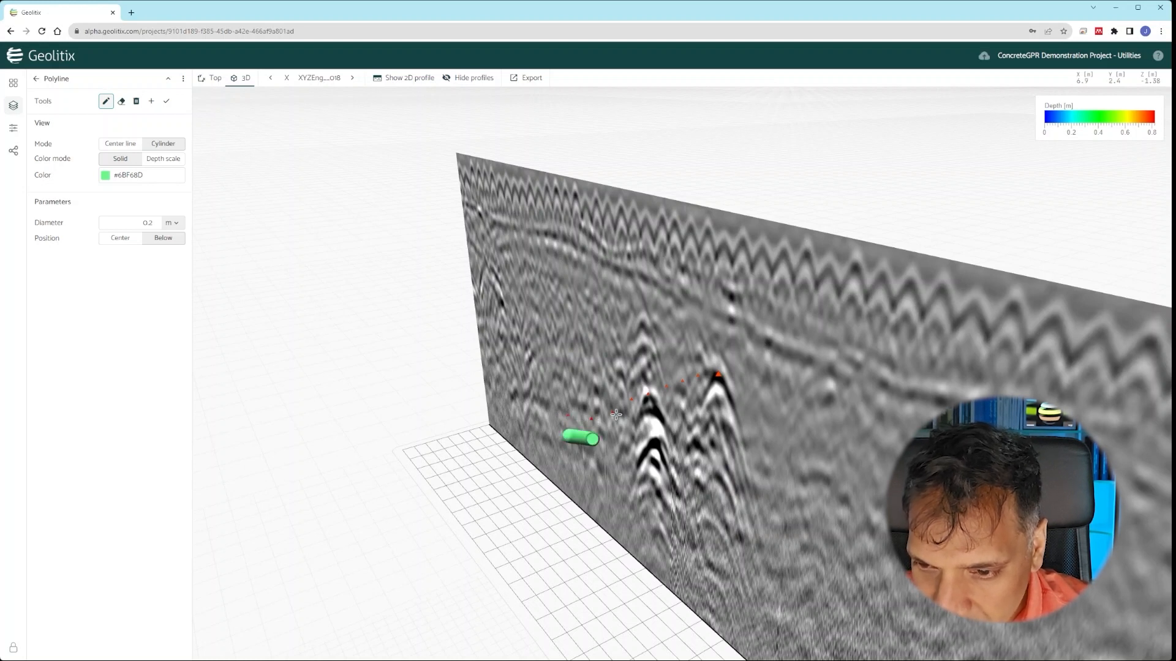
{"action": "left_click", "coordinate": [614, 413]}
{"action": "left_click", "coordinate": [631, 401]}
{"action": "left_click", "coordinate": [648, 395]}
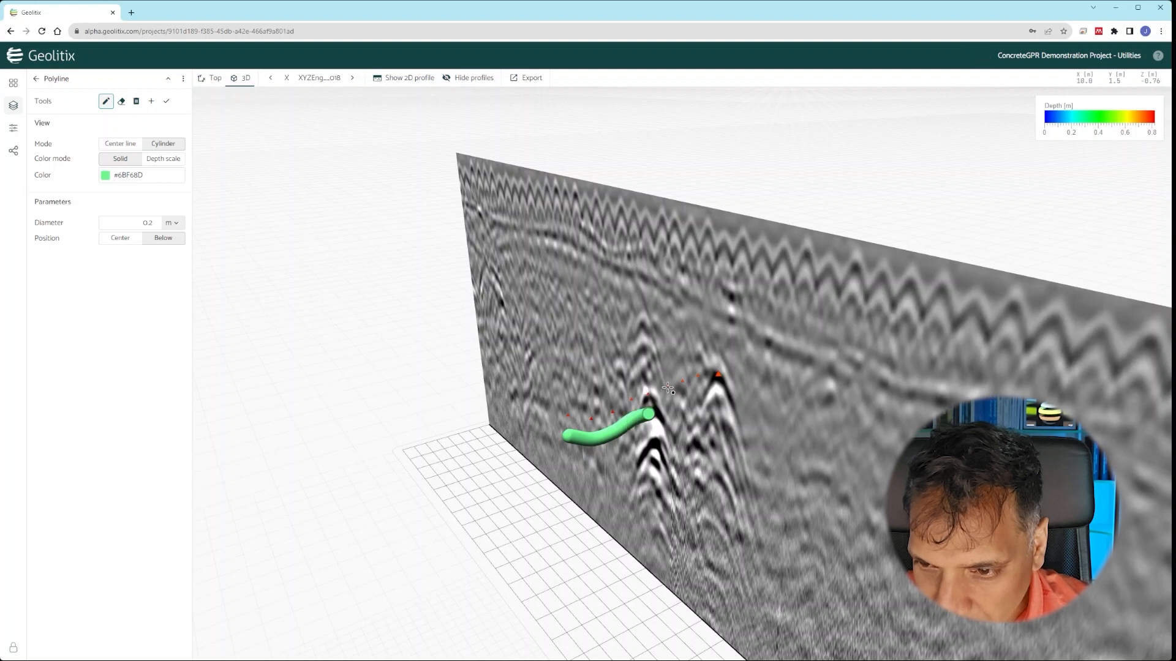
{"action": "left_click", "coordinate": [667, 387]}
{"action": "left_click", "coordinate": [684, 383]}
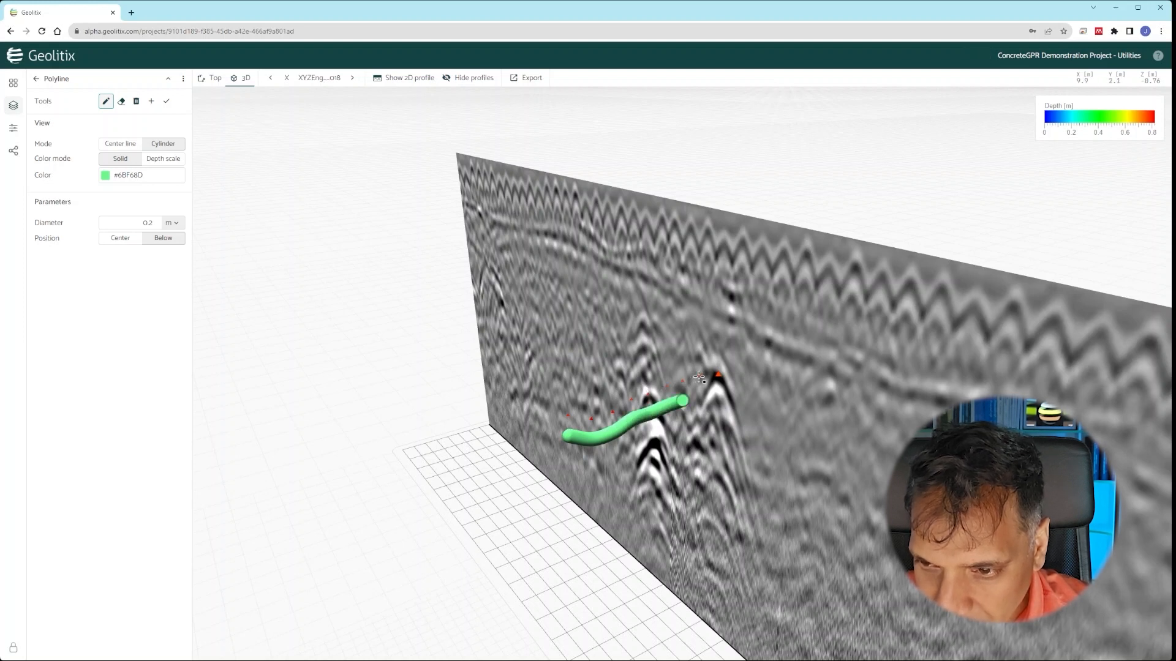
{"action": "left_click", "coordinate": [699, 378]}
{"action": "left_click", "coordinate": [716, 373]}
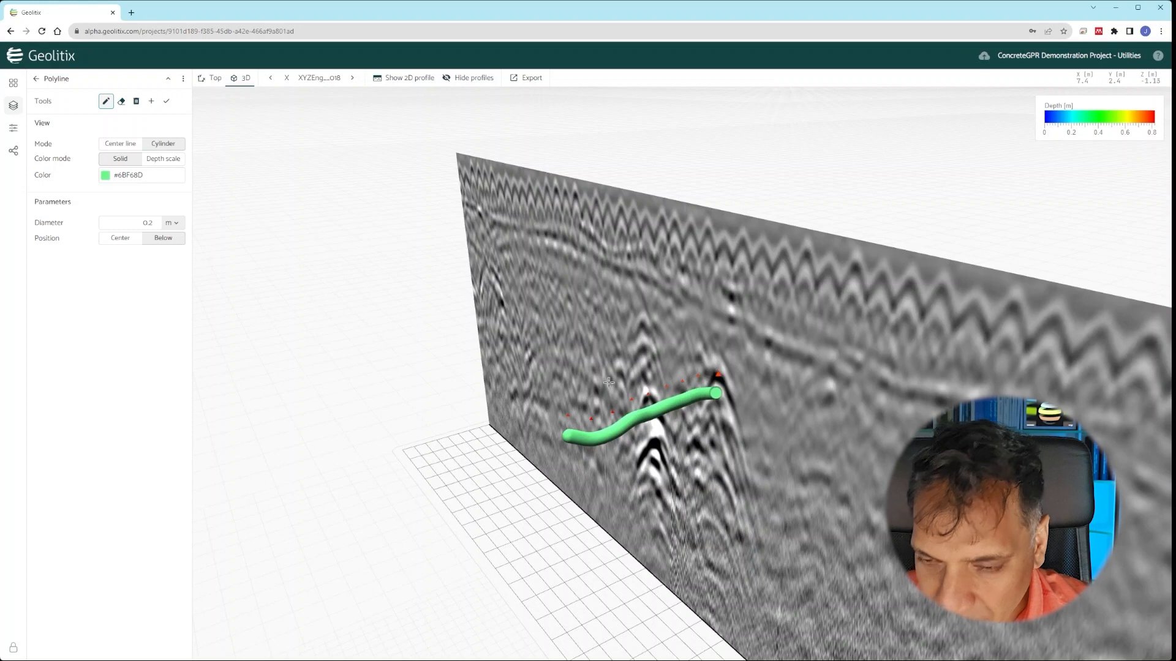
{"action": "left_click_drag", "start_coordinate": [559, 468], "coordinate": [631, 506]}
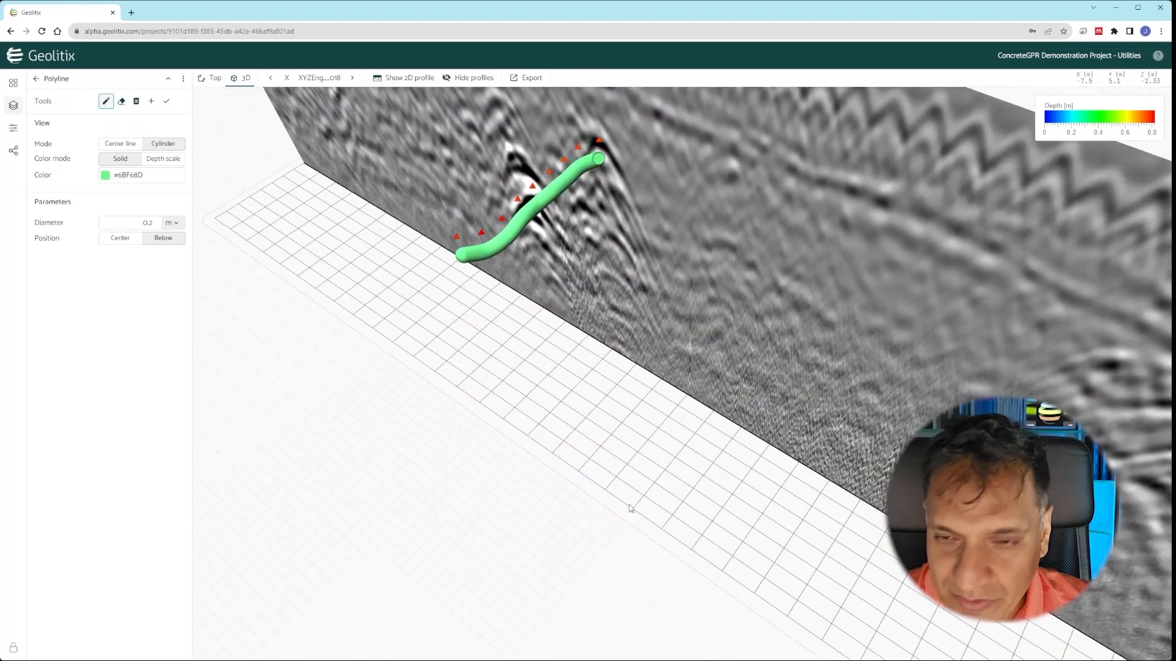
{"action": "left_click", "coordinate": [213, 80]}
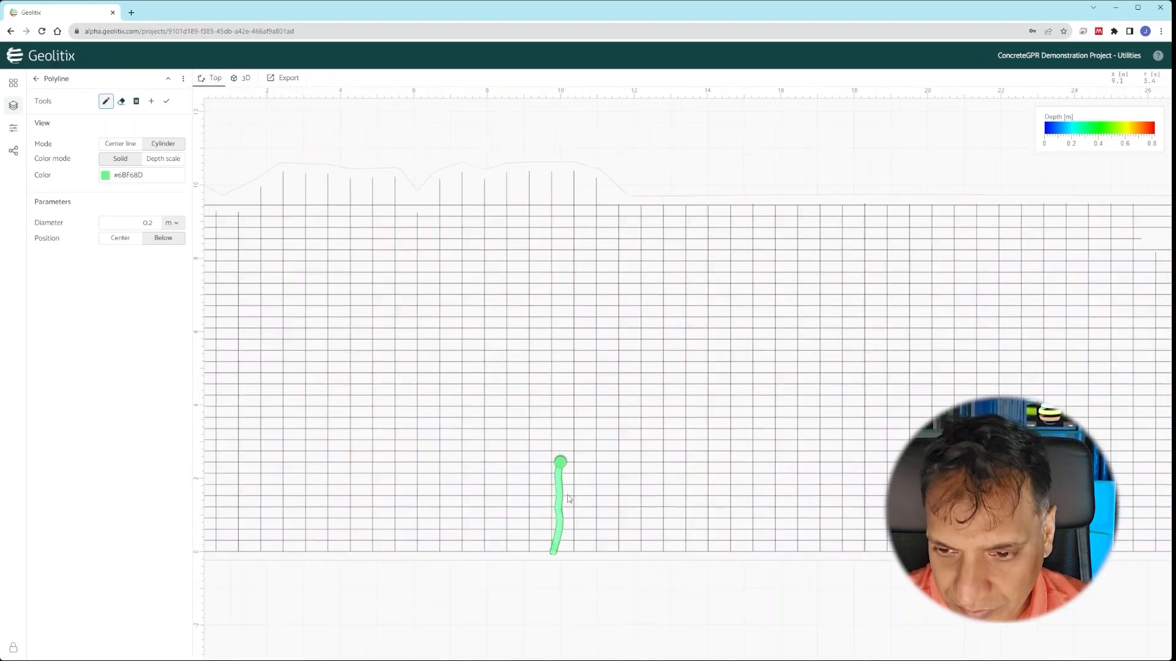
- Finish editing the polyline
{"action": "scroll", "coordinate": [568, 501], "scroll_direction": "up", "scroll_amount": 3}
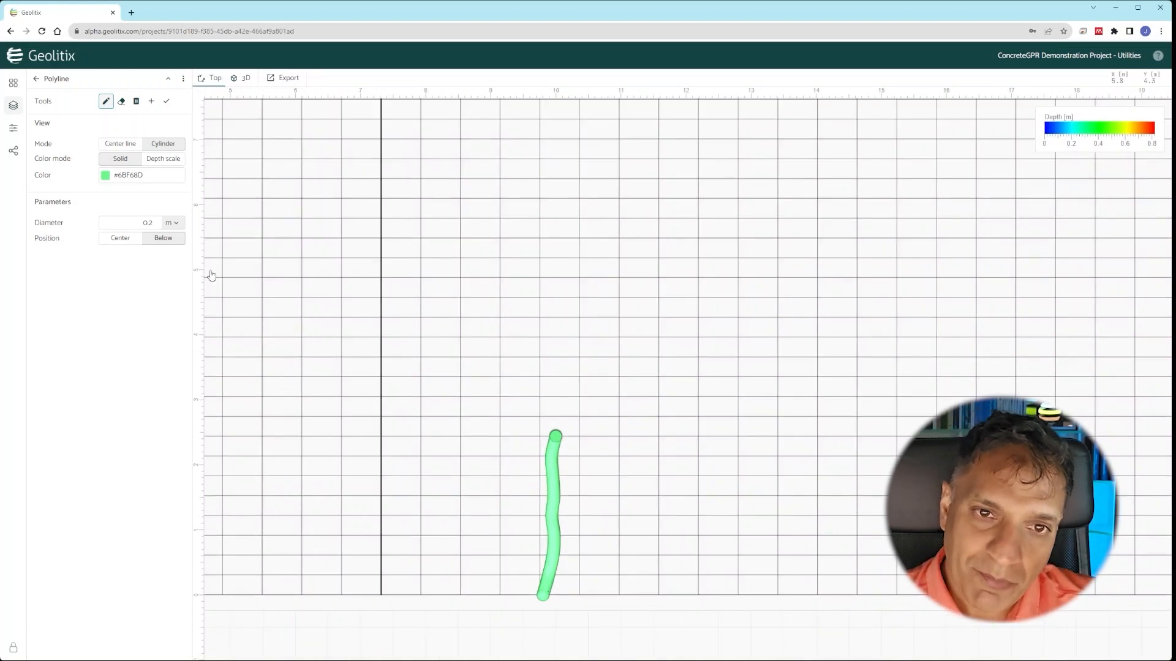
{"action": "left_click", "coordinate": [166, 101]}
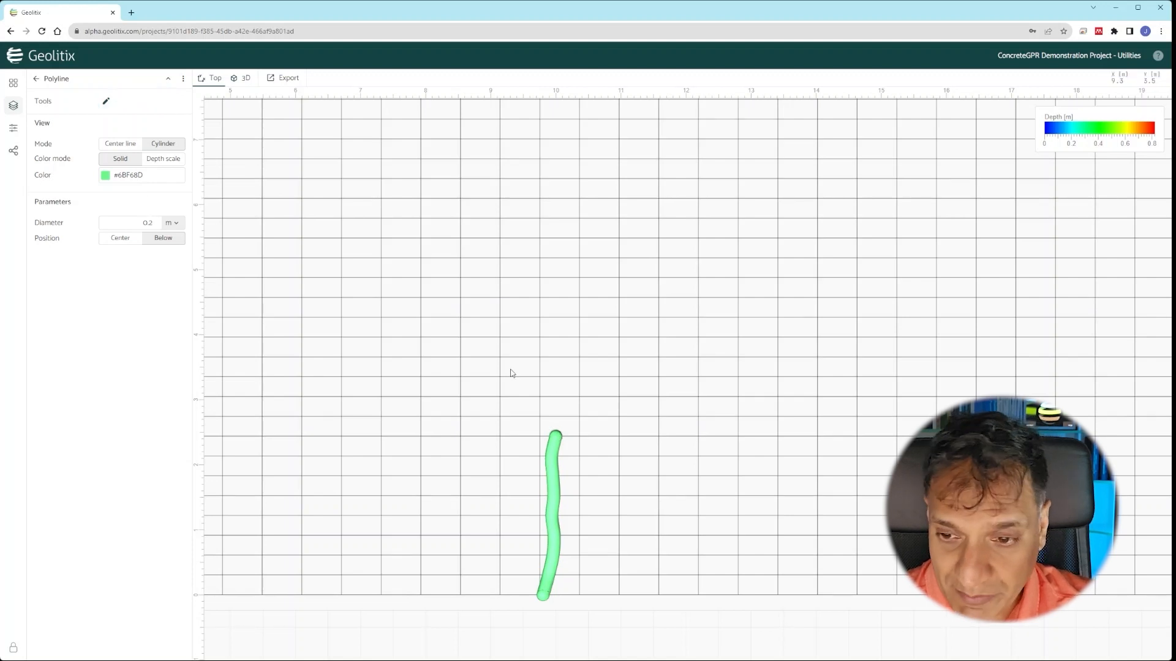
{"action": "scroll", "coordinate": [512, 374], "scroll_direction": "down", "scroll_amount": 2}
{"action": "scroll", "coordinate": [538, 373], "scroll_direction": "down", "scroll_amount": 2}
{"action": "scroll", "coordinate": [536, 377], "scroll_direction": "down", "scroll_amount": 1}
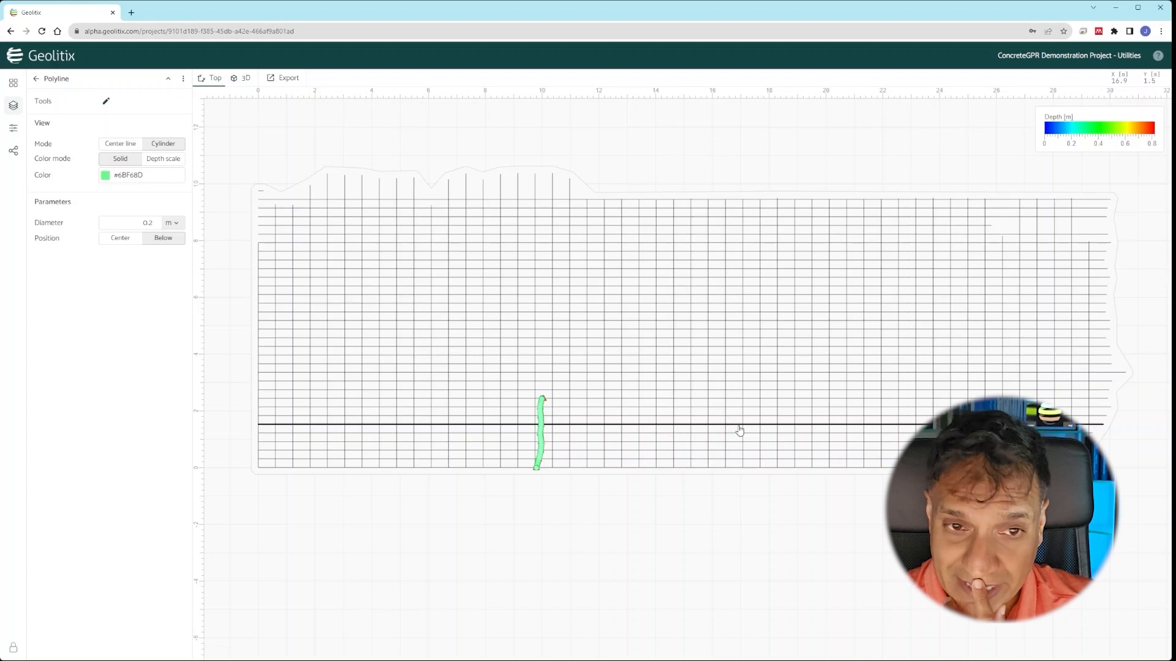
- Hide the Polyline and Point interpretation layers in the layers list
{"action": "left_click", "coordinate": [36, 78]}
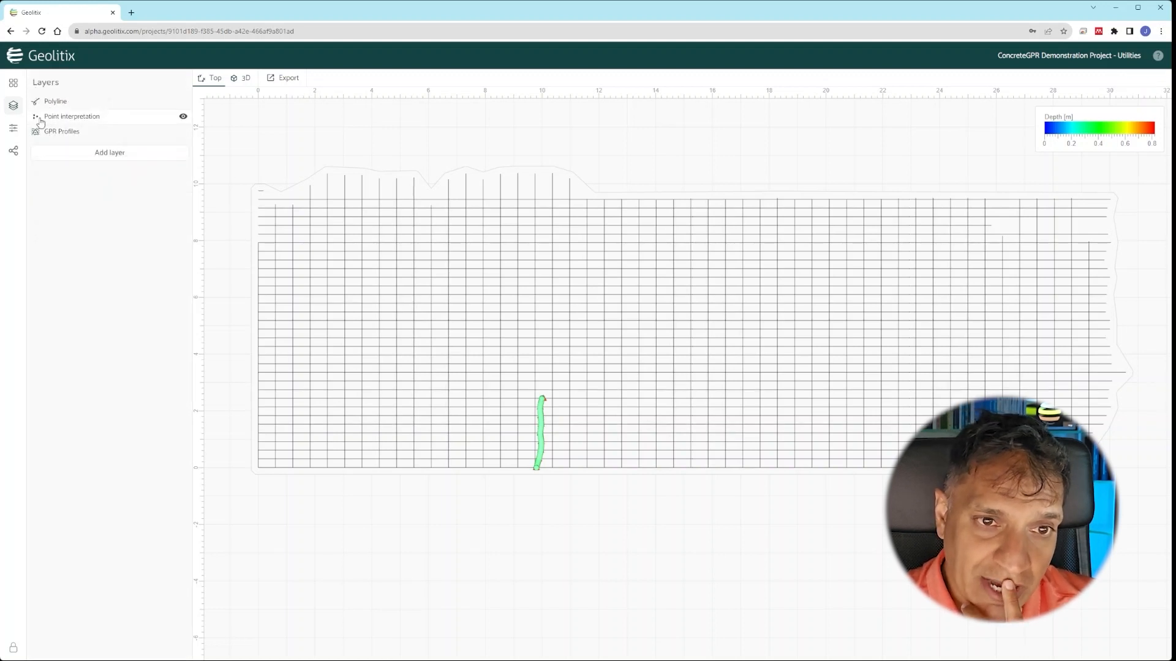
{"action": "left_click", "coordinate": [183, 101]}
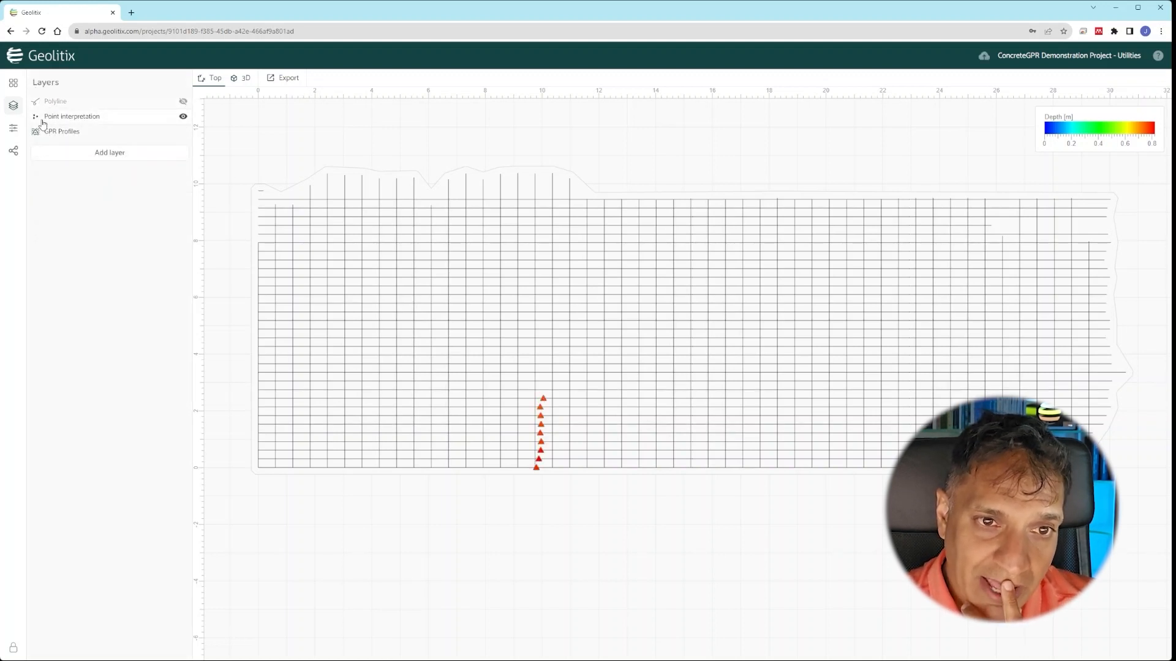
{"action": "mouse_move", "coordinate": [62, 117]}
{"action": "left_mouse_down"}
{"action": "mouse_move", "coordinate": [66, 137]}
{"action": "mouse_move", "coordinate": [64, 108]}
{"action": "mouse_move", "coordinate": [68, 121]}
{"action": "left_mouse_up"}
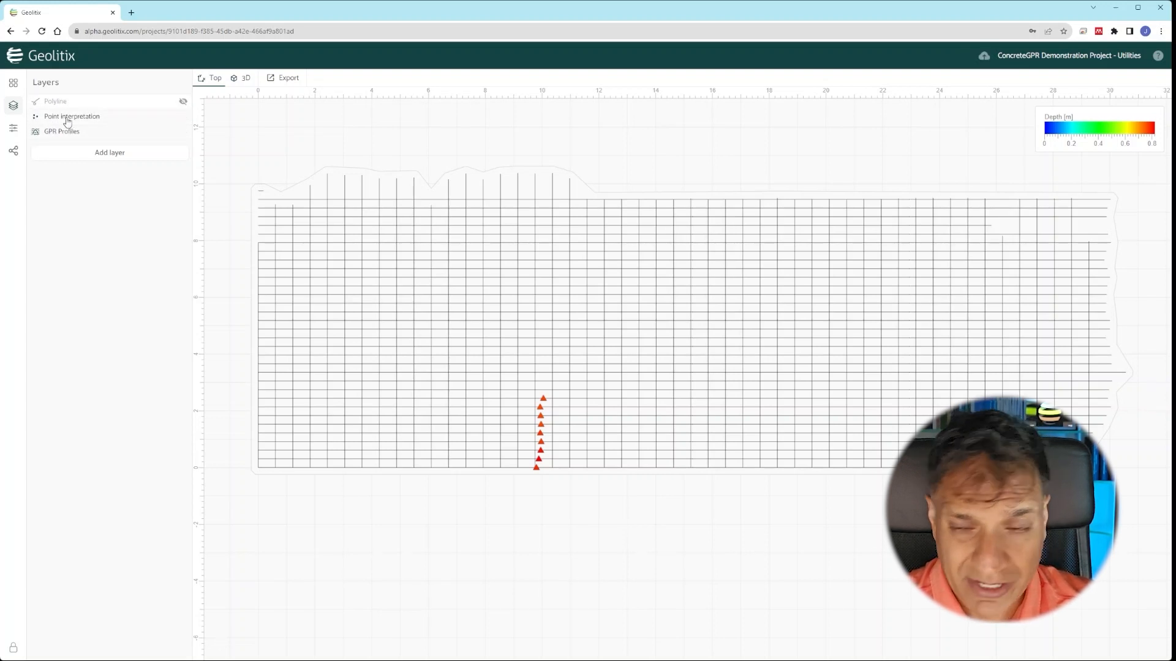
{"action": "mouse_move", "coordinate": [76, 122]}
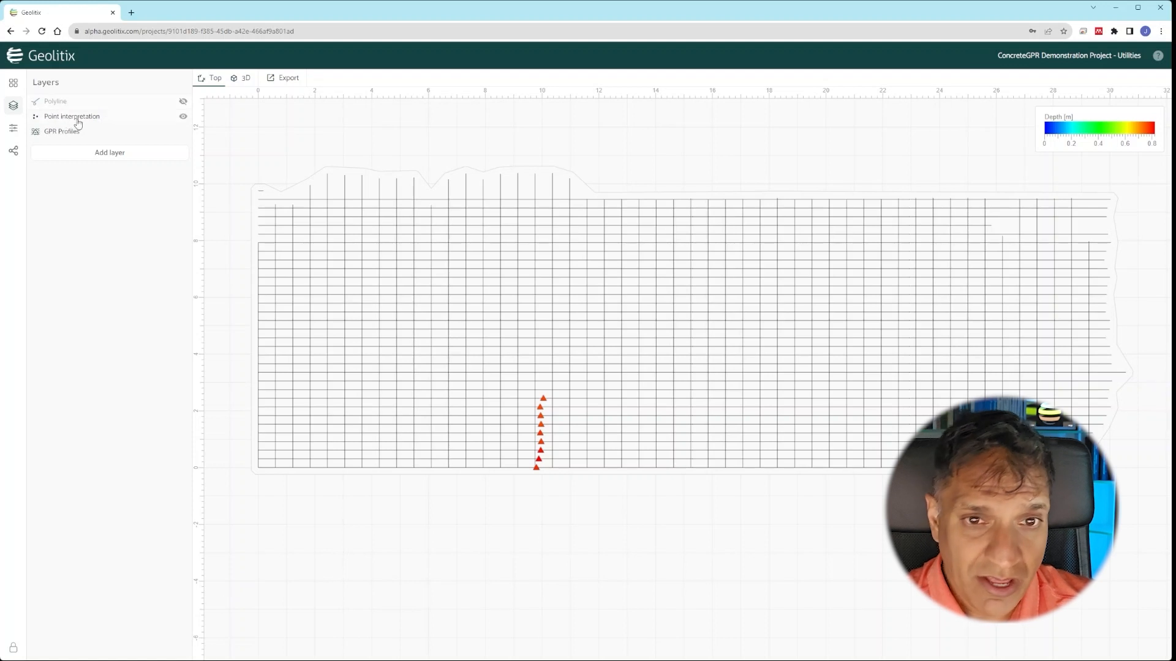
{"action": "left_click", "coordinate": [183, 120]}
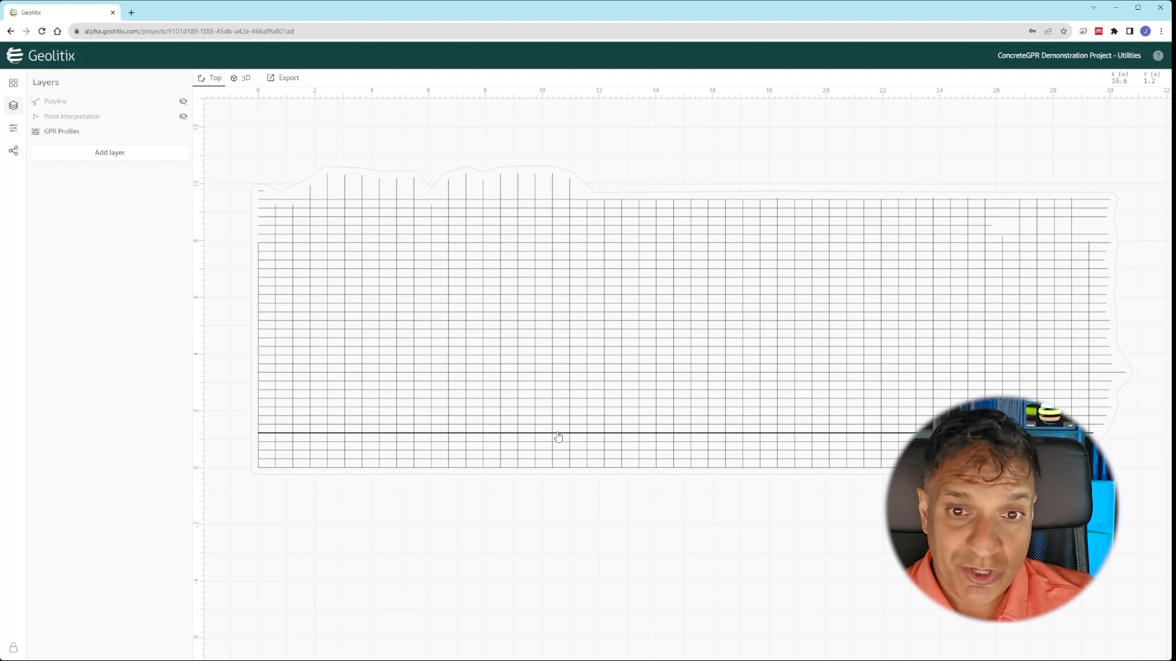
- Show the GPR Profiles processing list and load the bottom profile's radargram in the 2D panel
{"action": "left_click", "coordinate": [75, 134]}
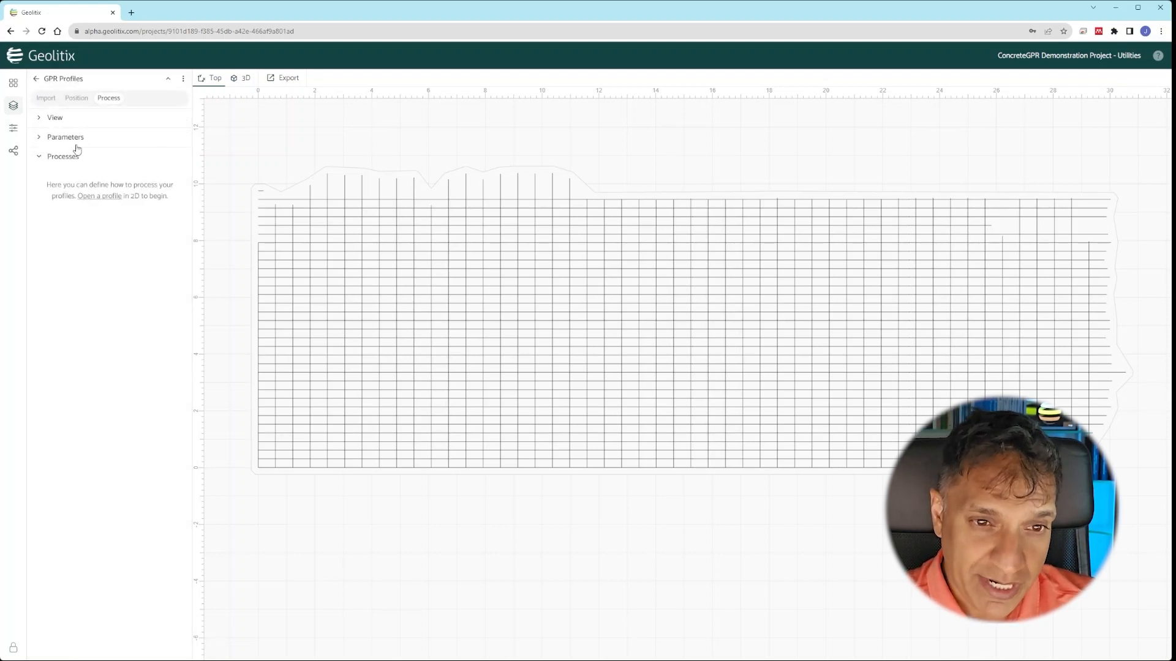
{"action": "left_click", "coordinate": [76, 157]}
{"action": "left_click", "coordinate": [76, 157]}
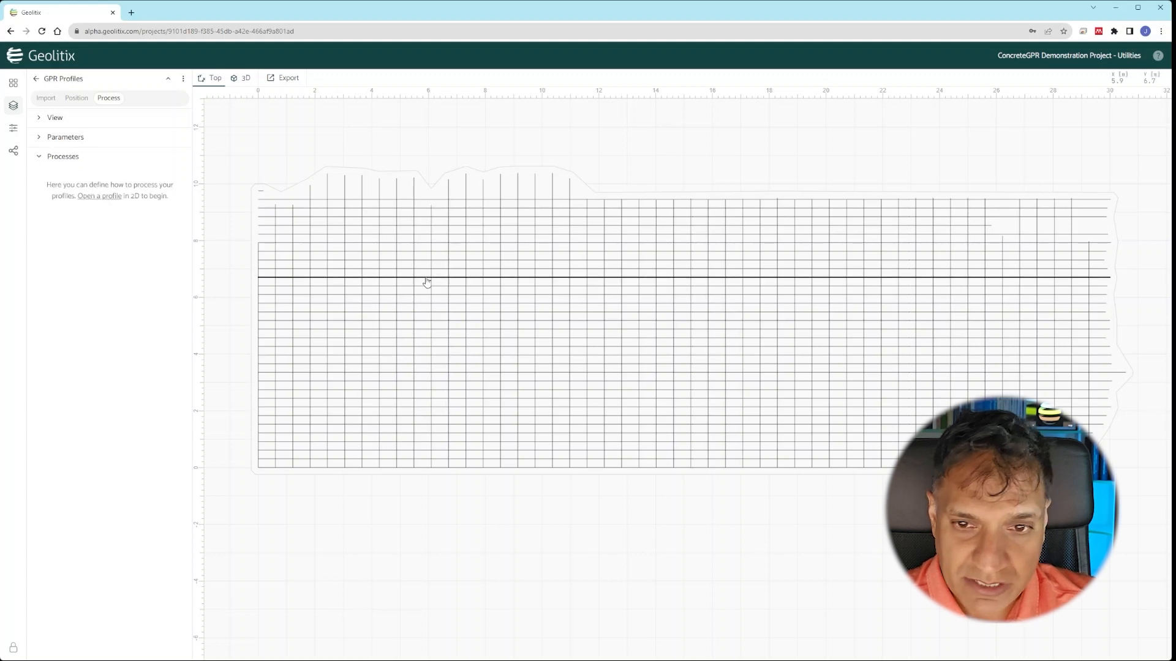
{"action": "left_click", "coordinate": [425, 470]}
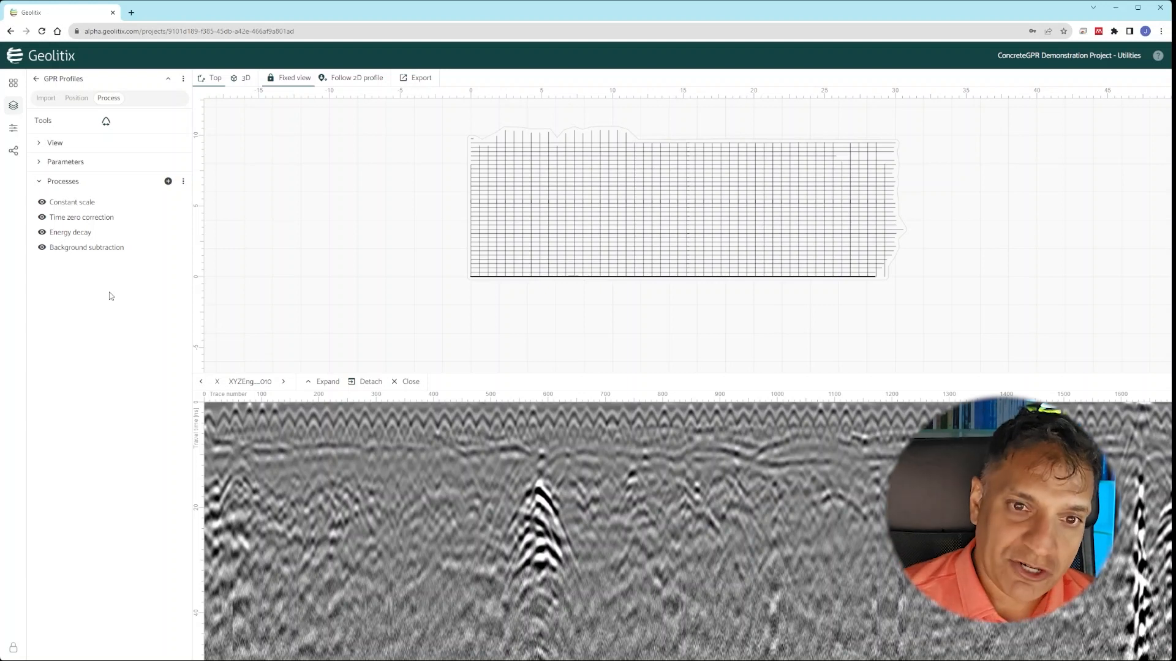
- Add a Migration filter to the processing chain with its number of traces raised to 27
{"action": "left_click", "coordinate": [168, 182]}
{"action": "left_click", "coordinate": [396, 269]}
{"action": "left_click", "coordinate": [507, 362]}
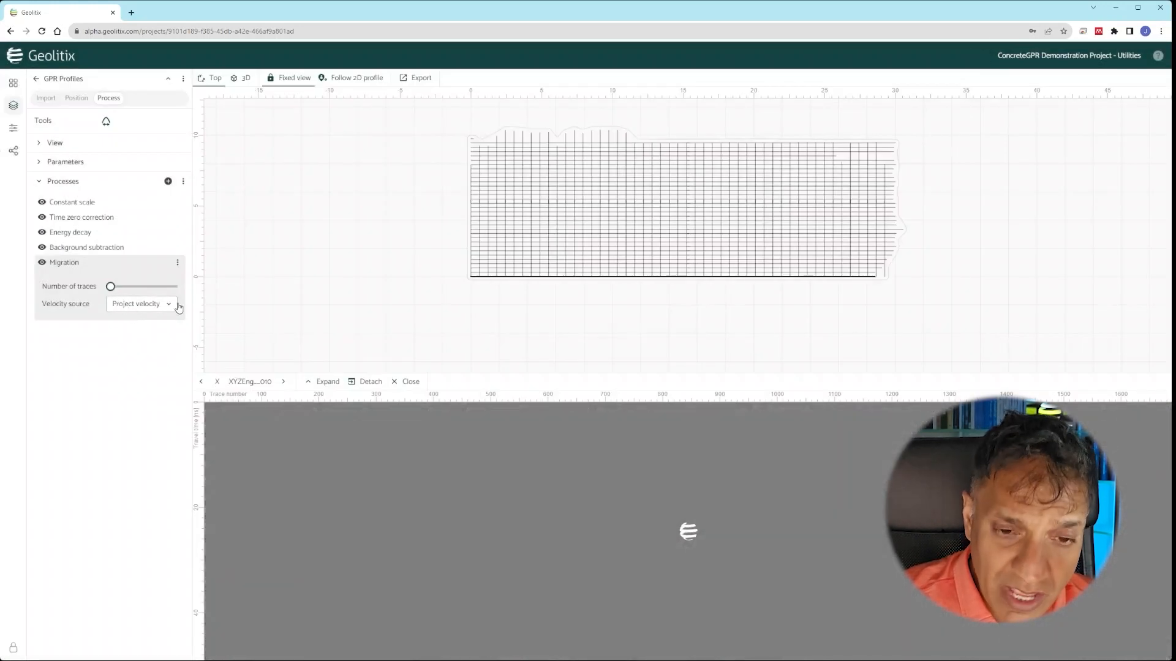
{"action": "mouse_move", "coordinate": [110, 289]}
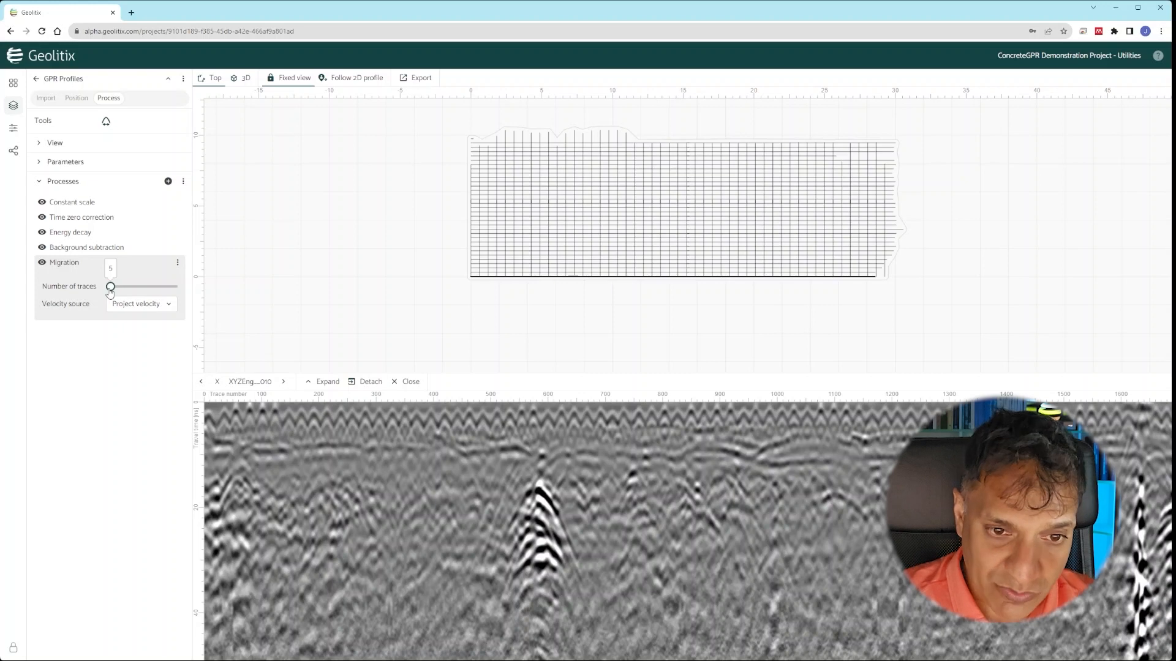
{"action": "left_click_drag", "start_coordinate": [110, 289], "coordinate": [116, 292]}
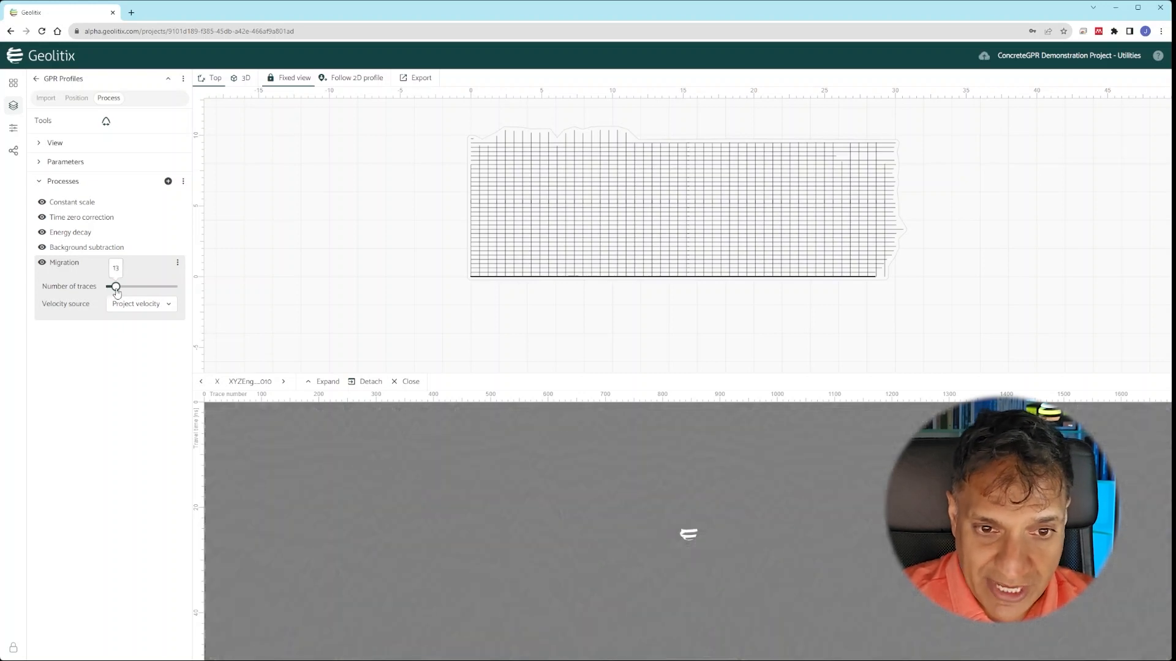
{"action": "left_click_drag", "start_coordinate": [117, 291], "coordinate": [123, 292]}
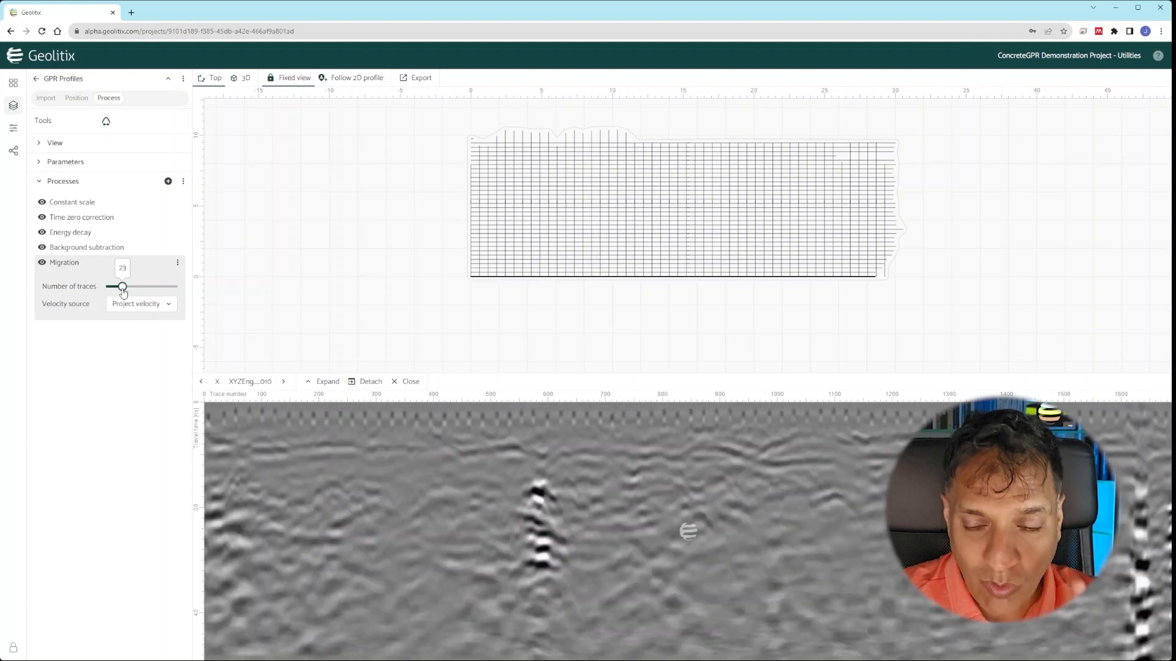
{"action": "left_click_drag", "start_coordinate": [123, 293], "coordinate": [126, 293]}
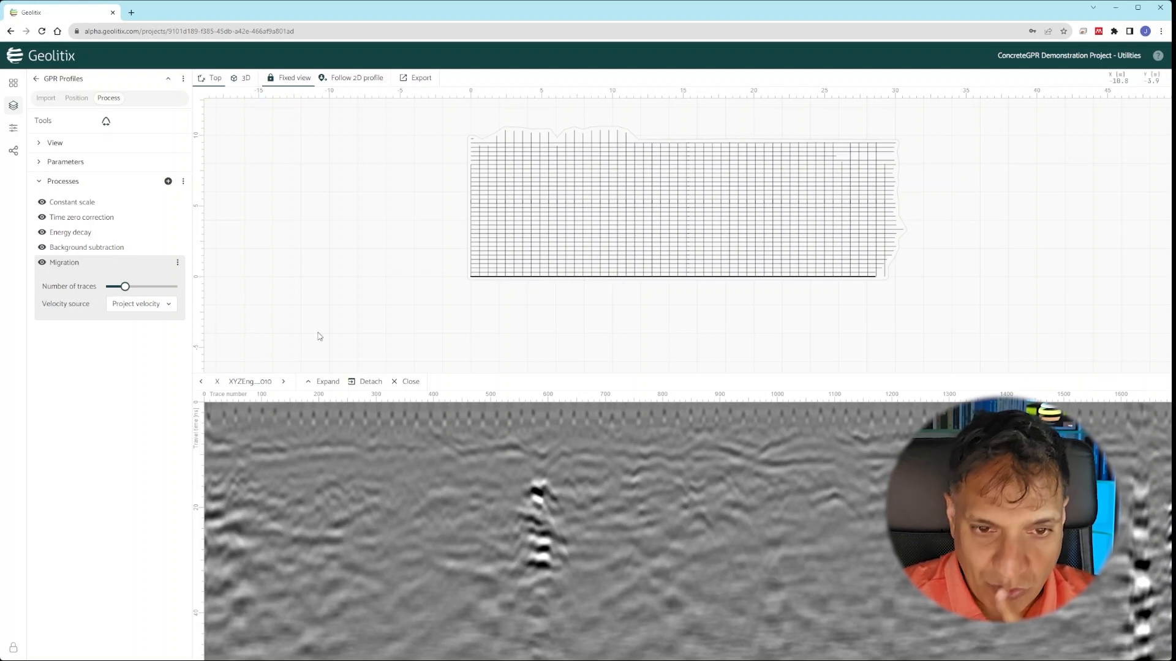
{"action": "mouse_move", "coordinate": [126, 291]}
{"action": "left_click_drag", "start_coordinate": [125, 289], "coordinate": [126, 290]}
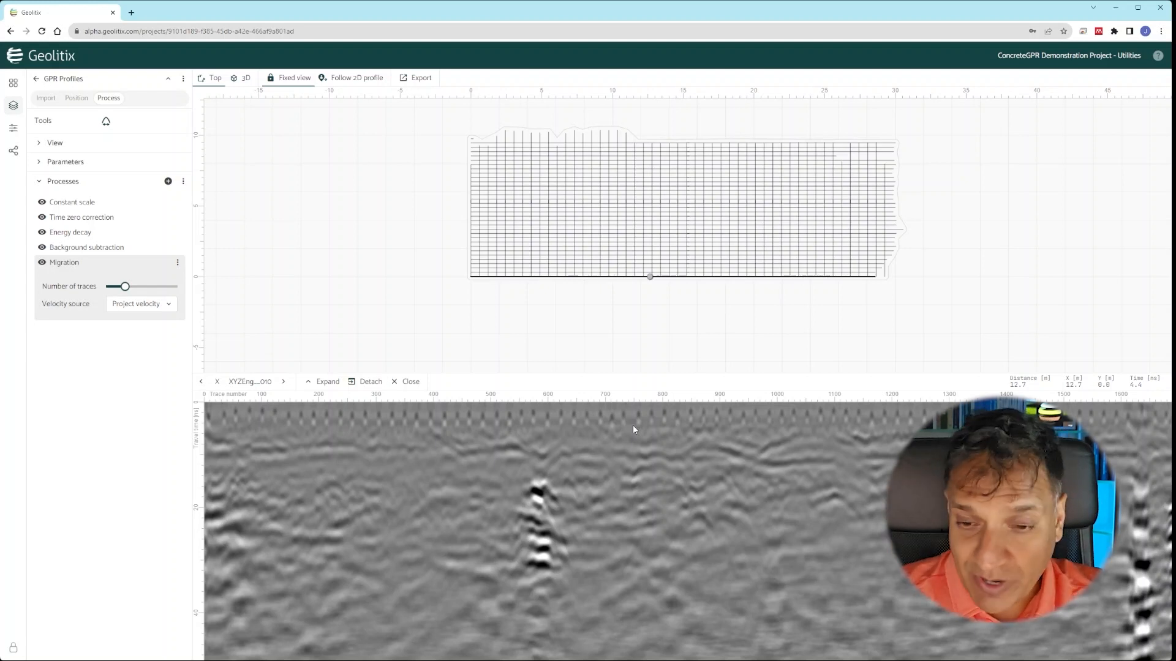
{"action": "mouse_move", "coordinate": [127, 292]}
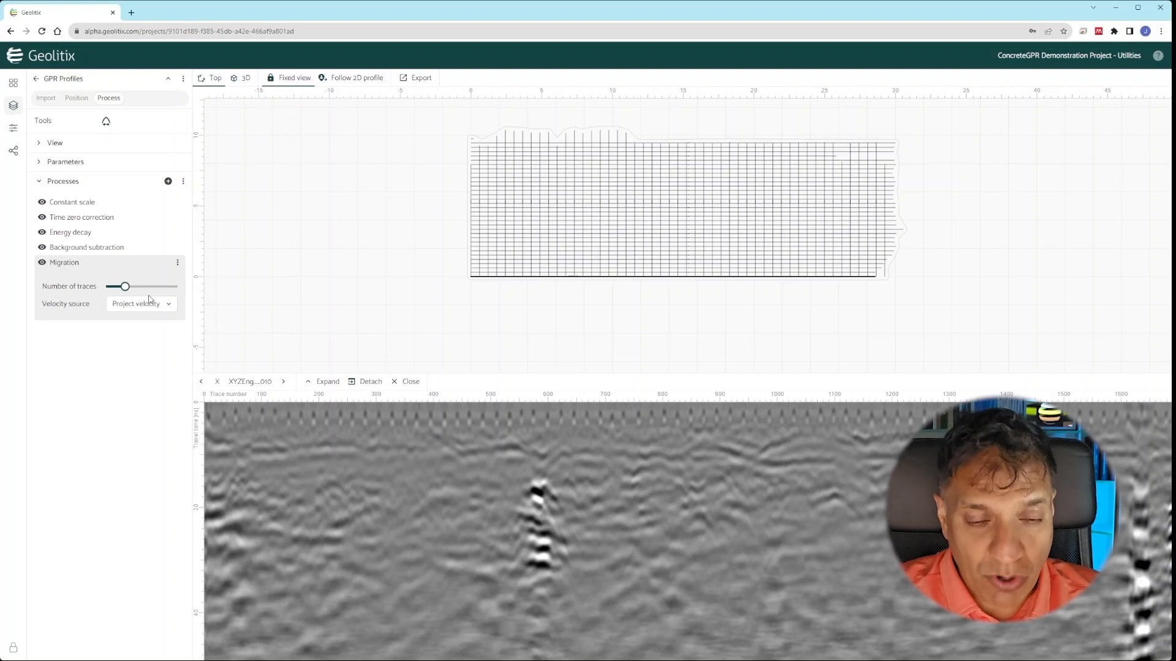
- Assign the Migration process to a new 'Slicing' processing tag
{"action": "left_click", "coordinate": [177, 263]}
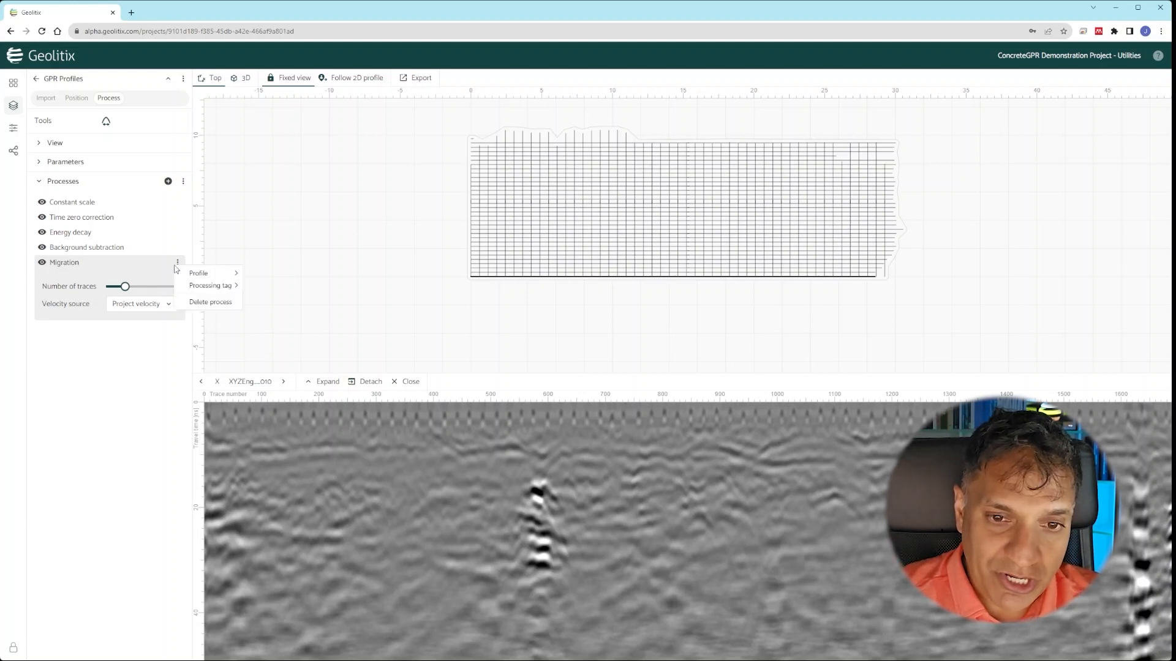
{"action": "mouse_move", "coordinate": [215, 285]}
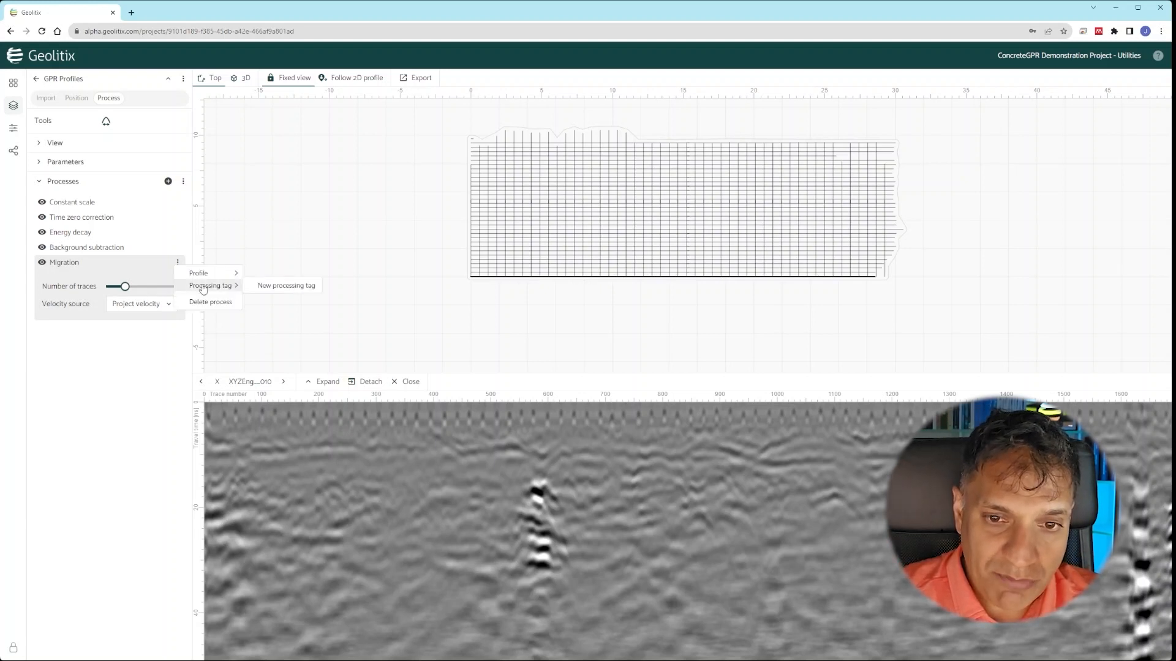
{"action": "left_click", "coordinate": [273, 288]}
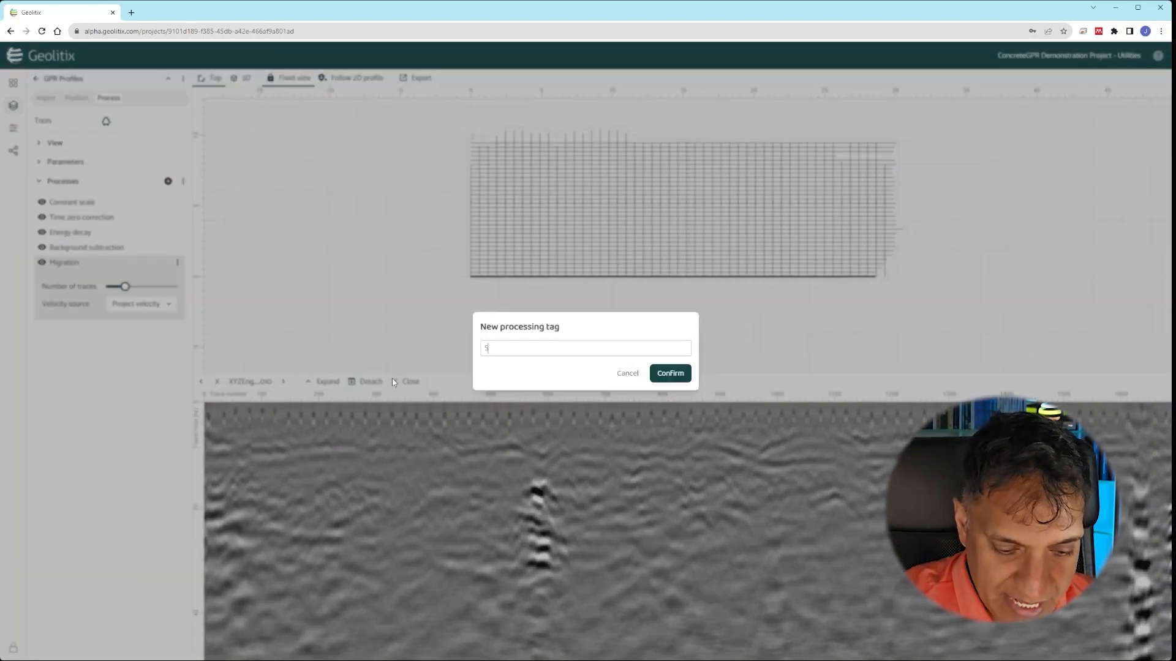
{"action": "left_click", "coordinate": [669, 373]}
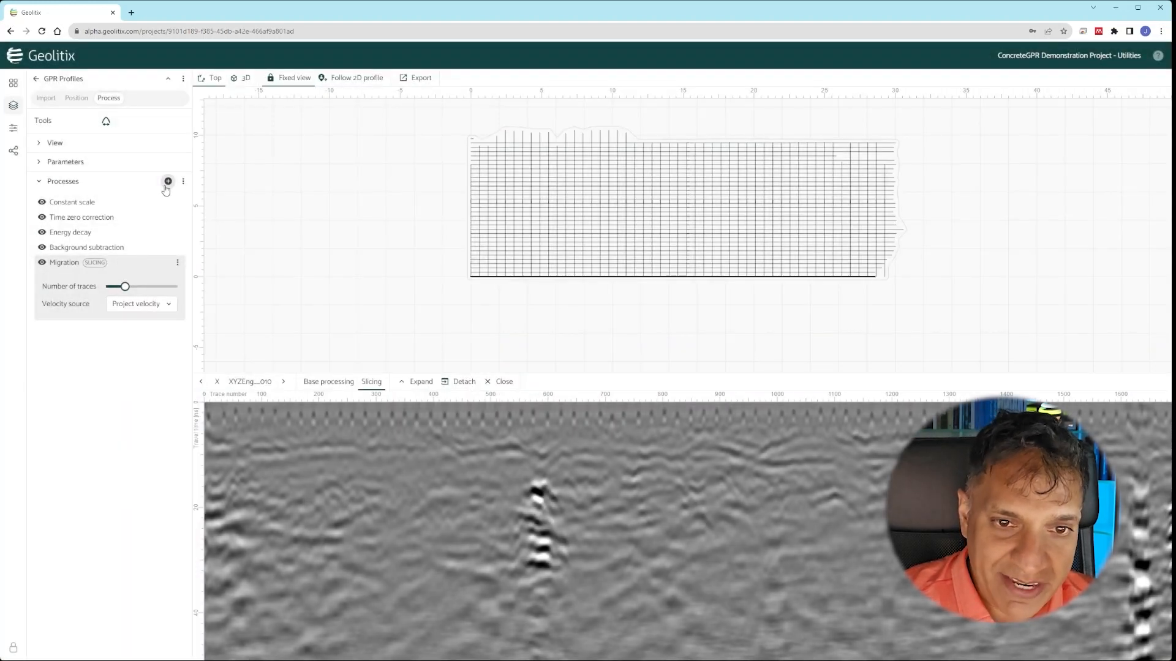
- Add a Hilbert transform limited to the Slicing tag, preview the Slicing radargram, and return to Layers
{"action": "left_click", "coordinate": [167, 183]}
{"action": "left_click", "coordinate": [404, 268]}
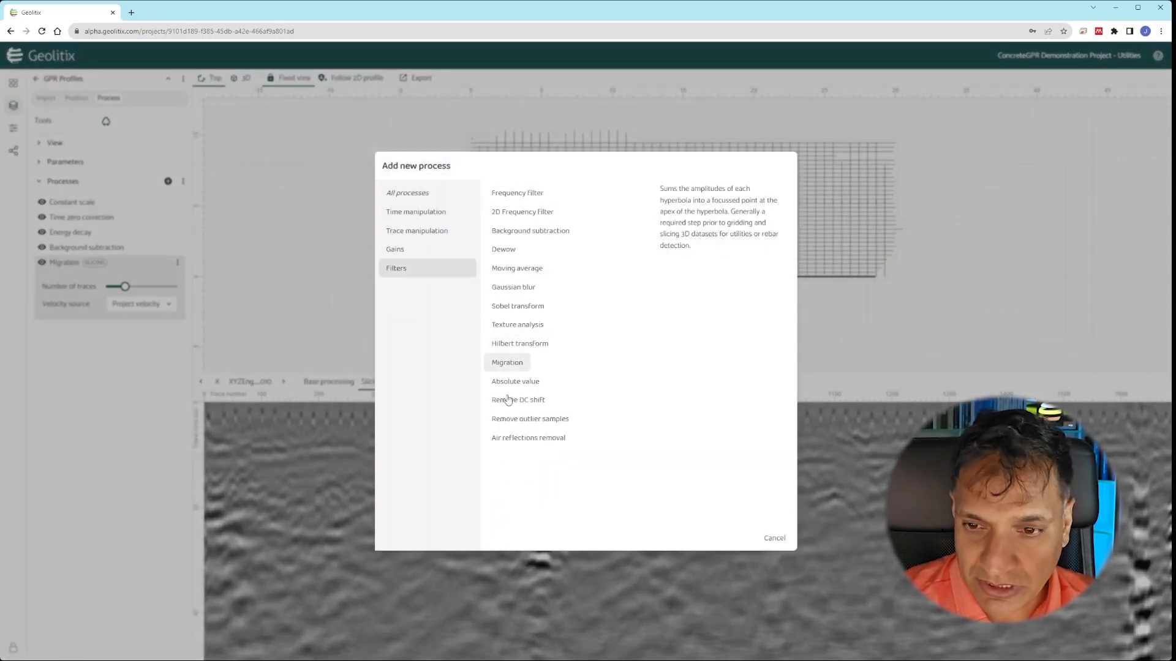
{"action": "left_click", "coordinate": [518, 343]}
{"action": "left_click", "coordinate": [177, 279]}
{"action": "mouse_move", "coordinate": [214, 300]}
{"action": "left_click", "coordinate": [281, 313]}
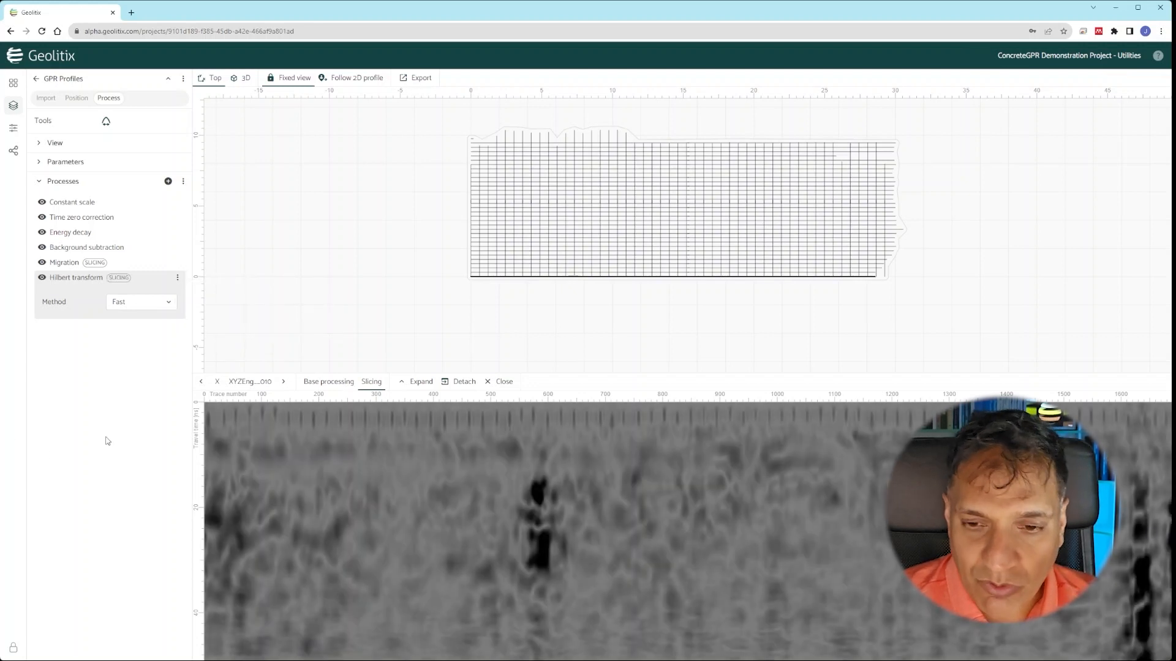
{"action": "left_click", "coordinate": [341, 384]}
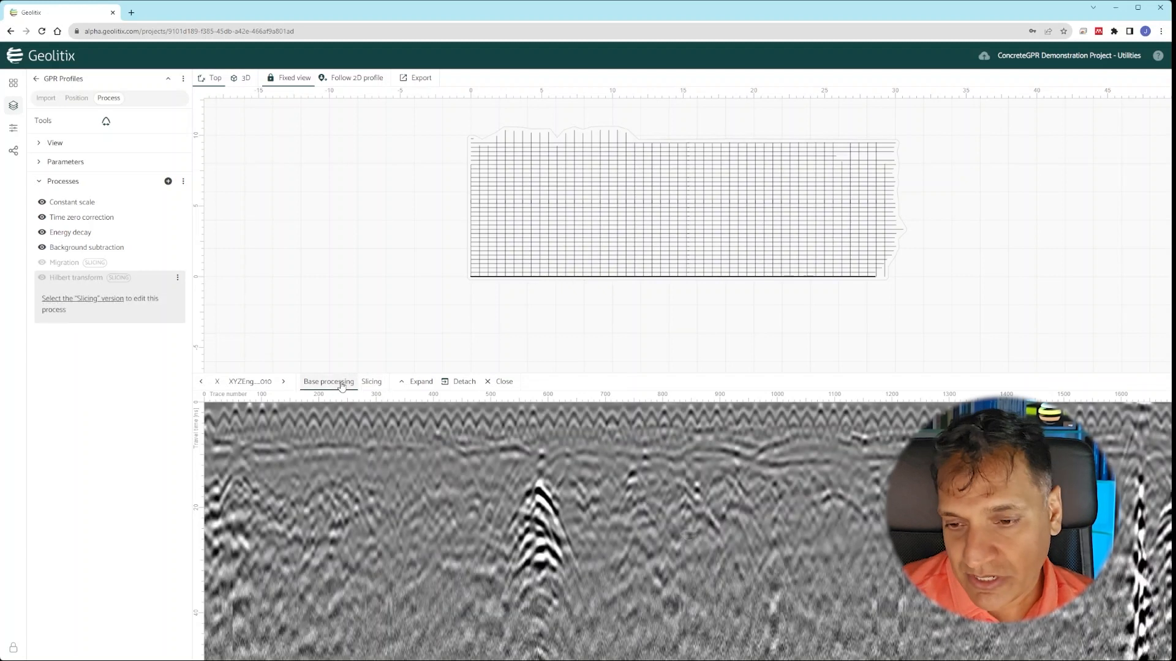
{"action": "left_click", "coordinate": [370, 382]}
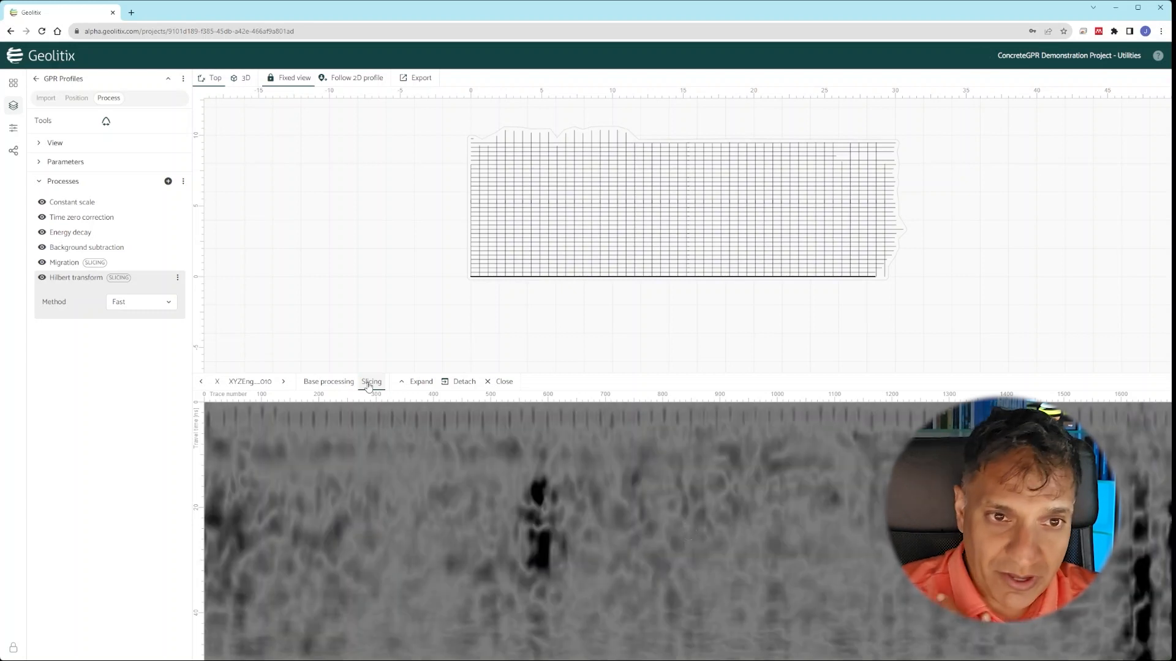
{"action": "left_click", "coordinate": [34, 81]}
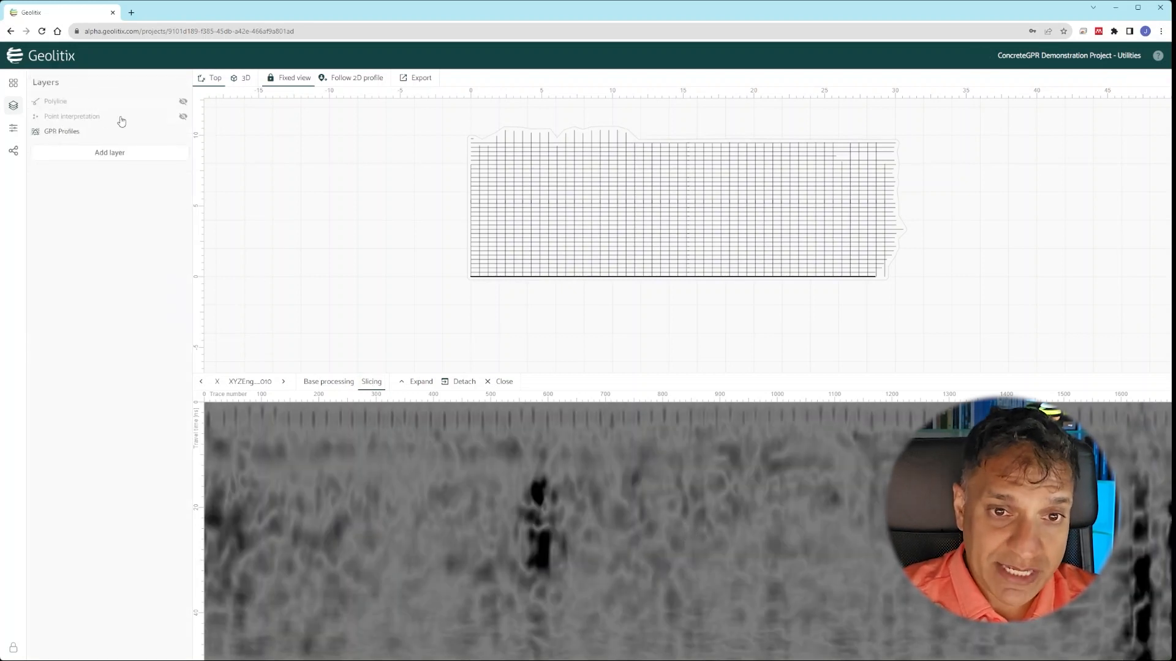
- Add a Slices layer sourced from the Slicing version, fill default parameters, and start processing
{"action": "left_click", "coordinate": [151, 155]}
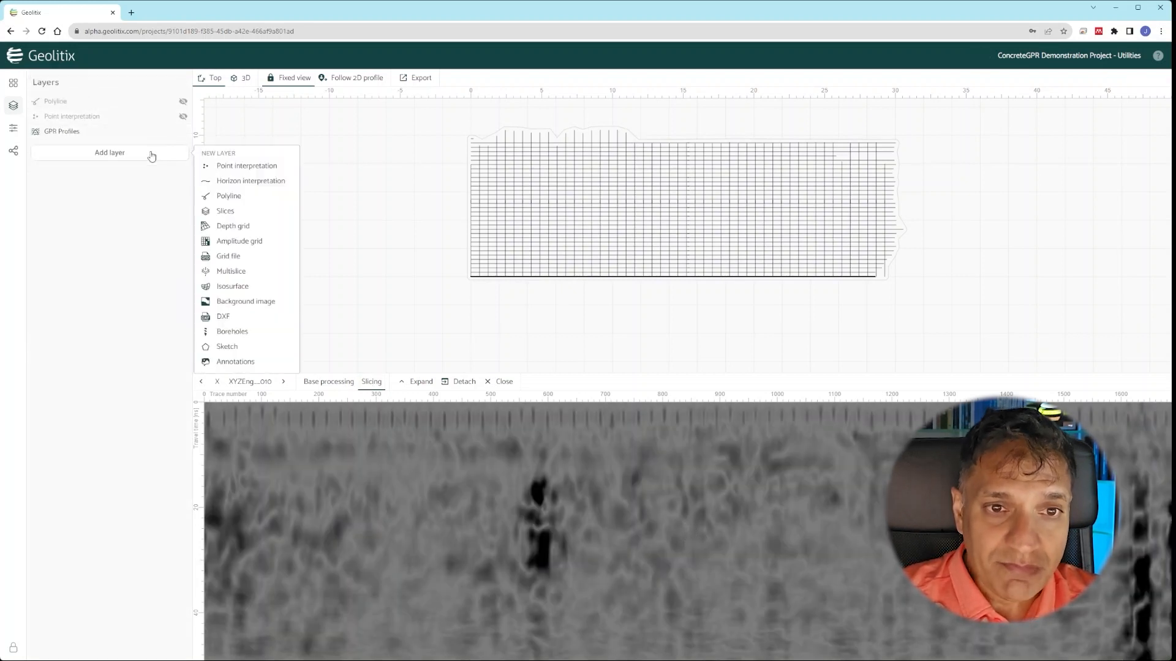
{"action": "left_click", "coordinate": [225, 211]}
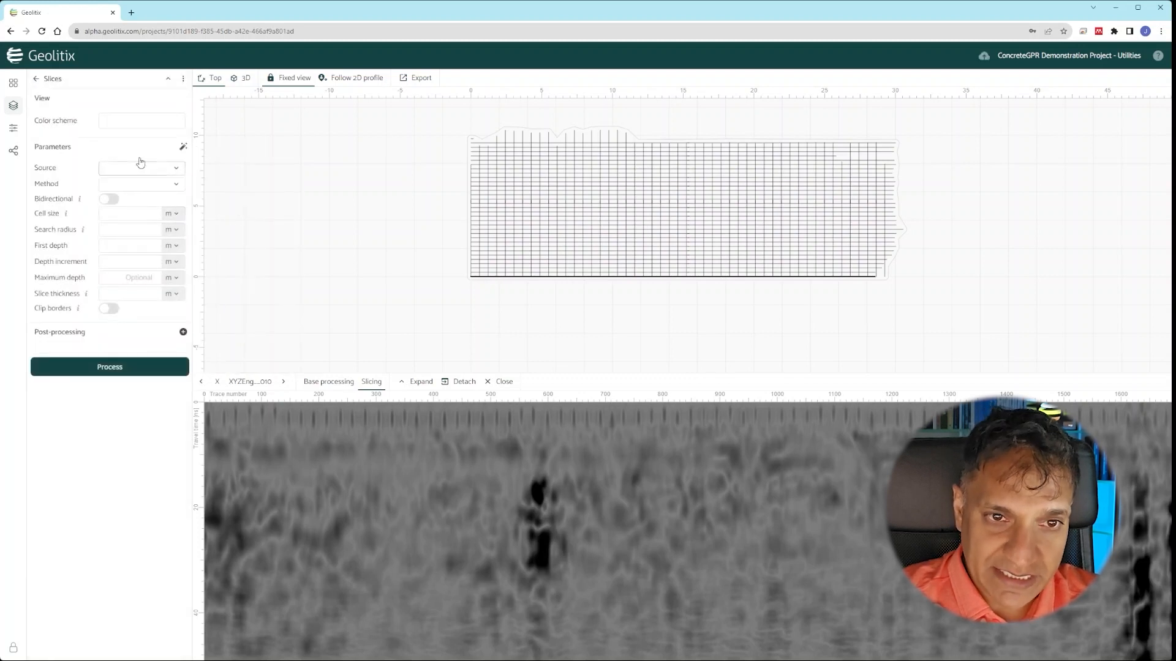
{"action": "left_click", "coordinate": [145, 122]}
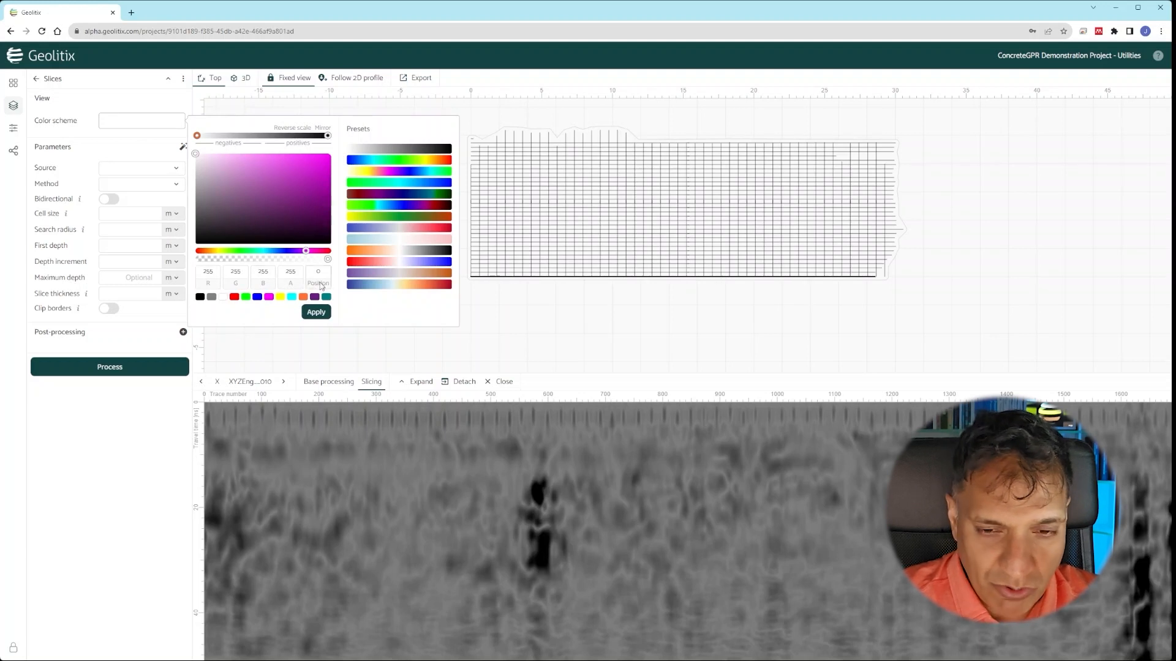
{"action": "left_click", "coordinate": [124, 398]}
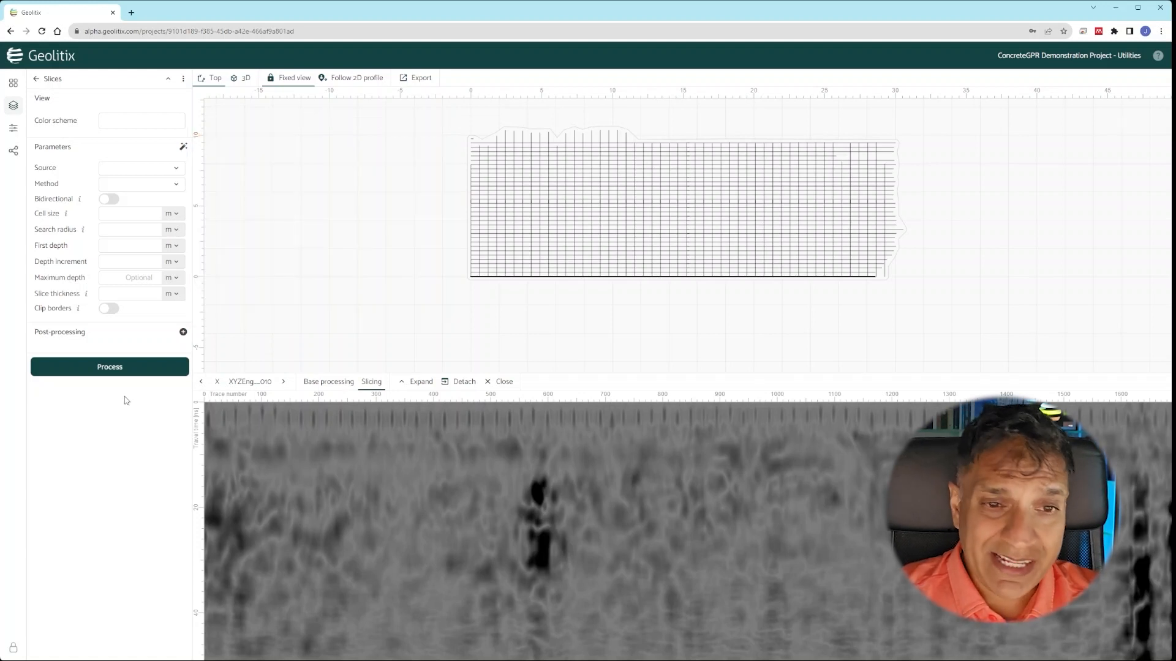
{"action": "left_click", "coordinate": [171, 169]}
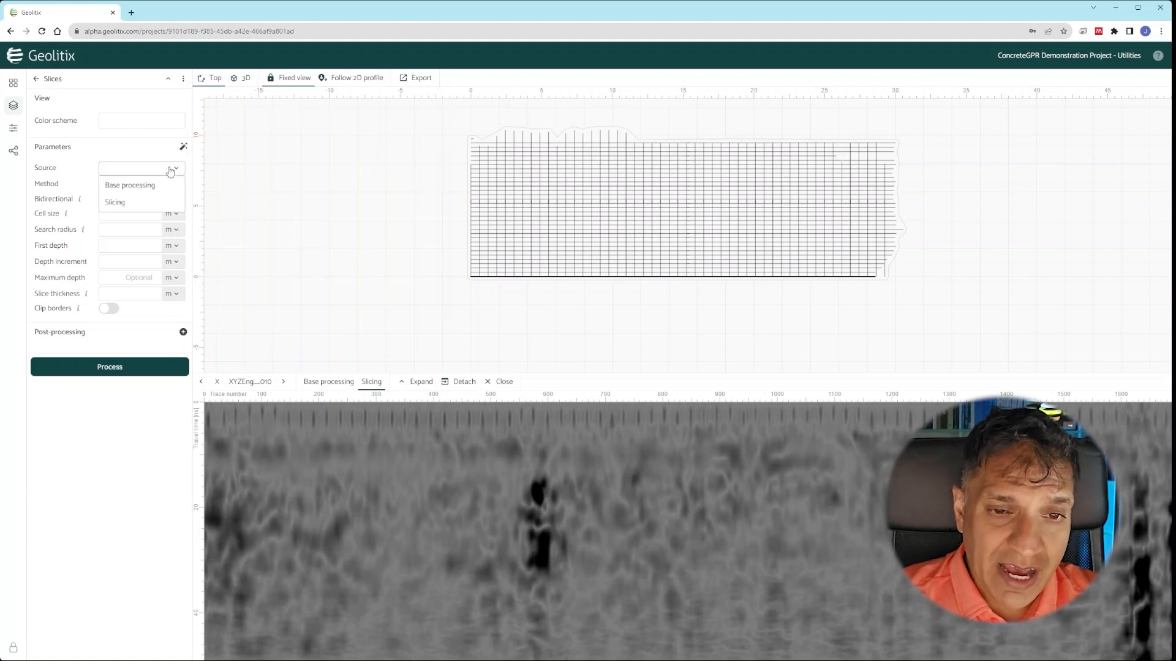
{"action": "left_click", "coordinate": [123, 208]}
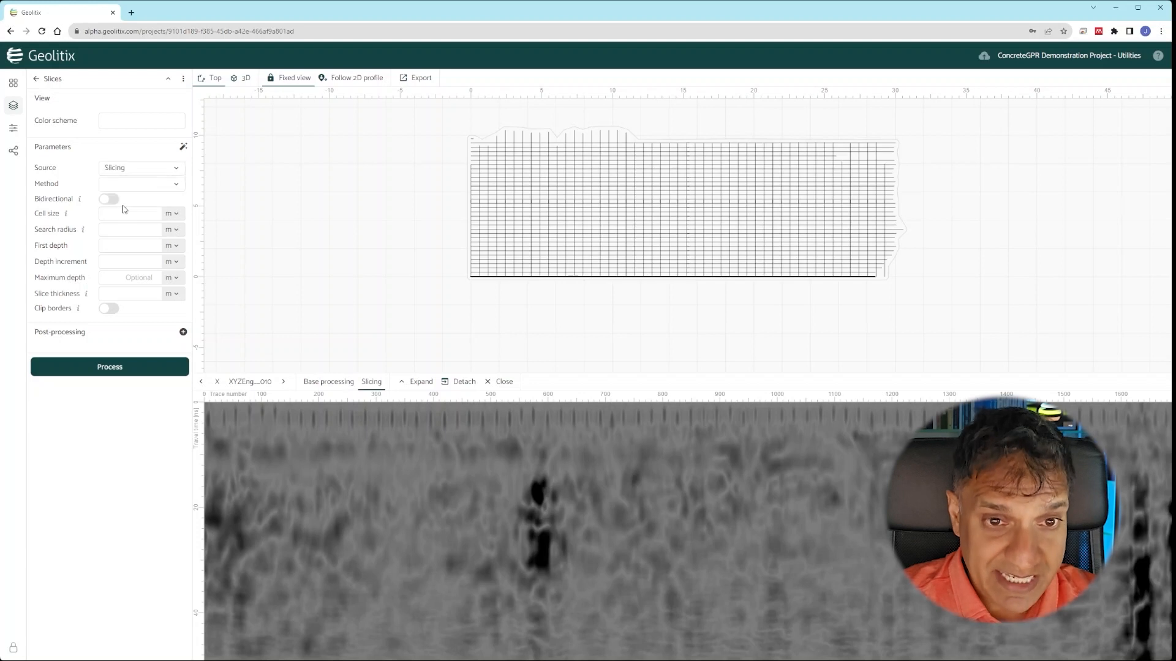
{"action": "left_click", "coordinate": [182, 147]}
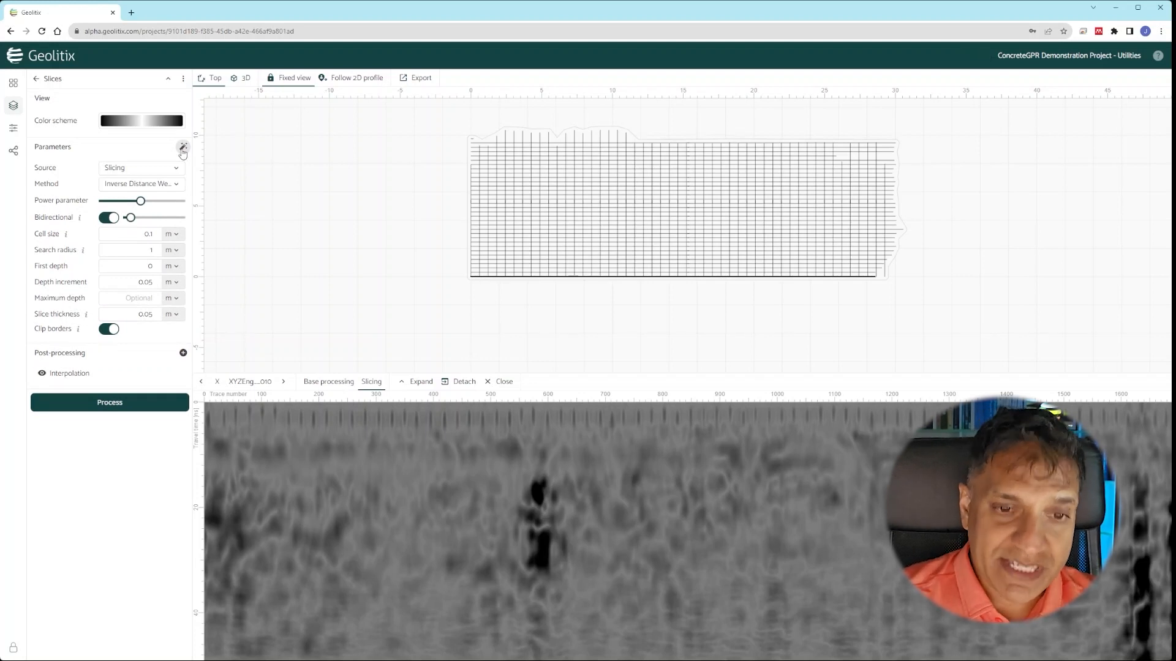
{"action": "left_click", "coordinate": [105, 402]}
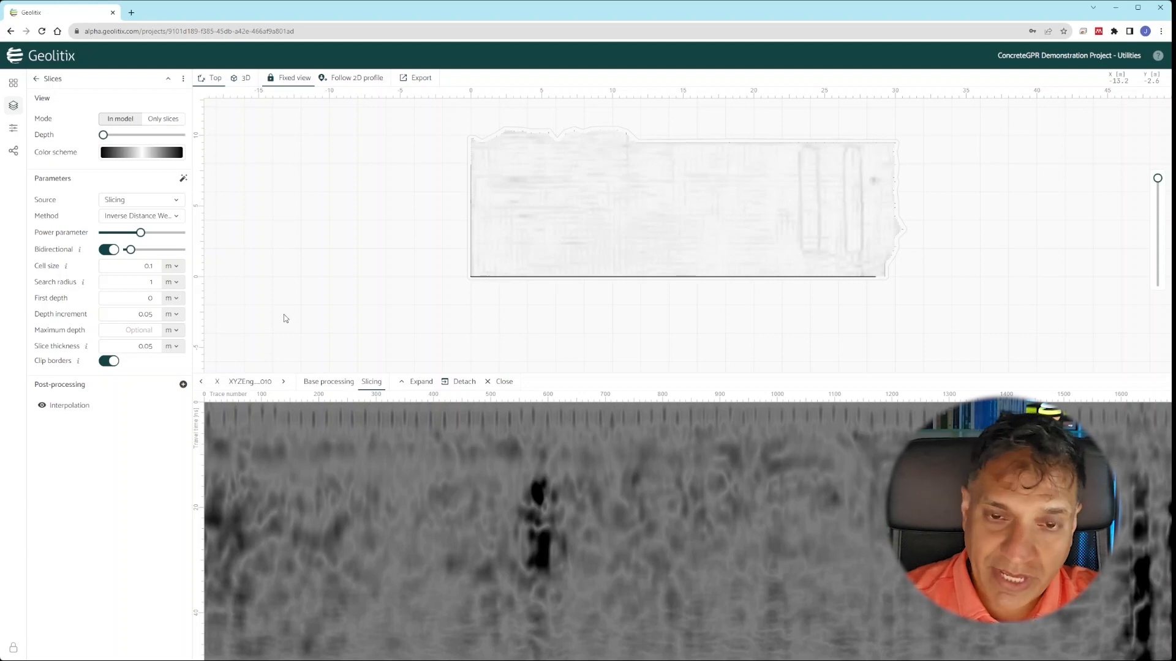
- Close the 2D radargram profile panel so the depth slice fills the view
{"action": "left_click", "coordinate": [499, 382]}
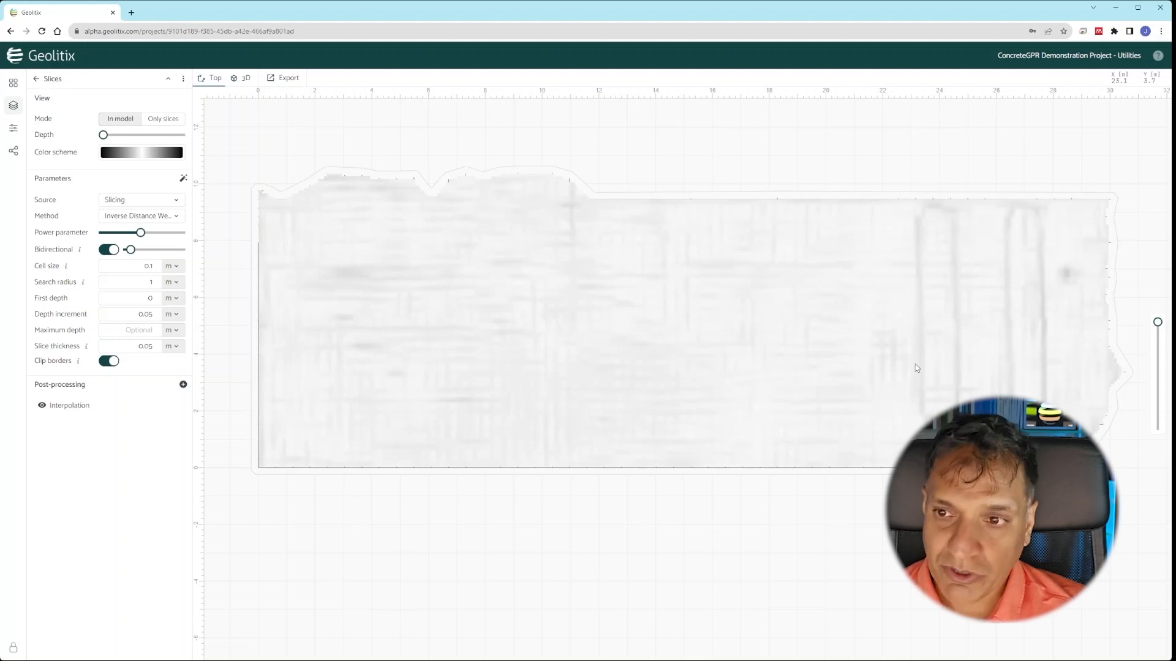
- Step the depth slice down to about 0.9 m to reveal the dark pipe traces, then return to Layers
{"action": "mouse_move", "coordinate": [1157, 323]}
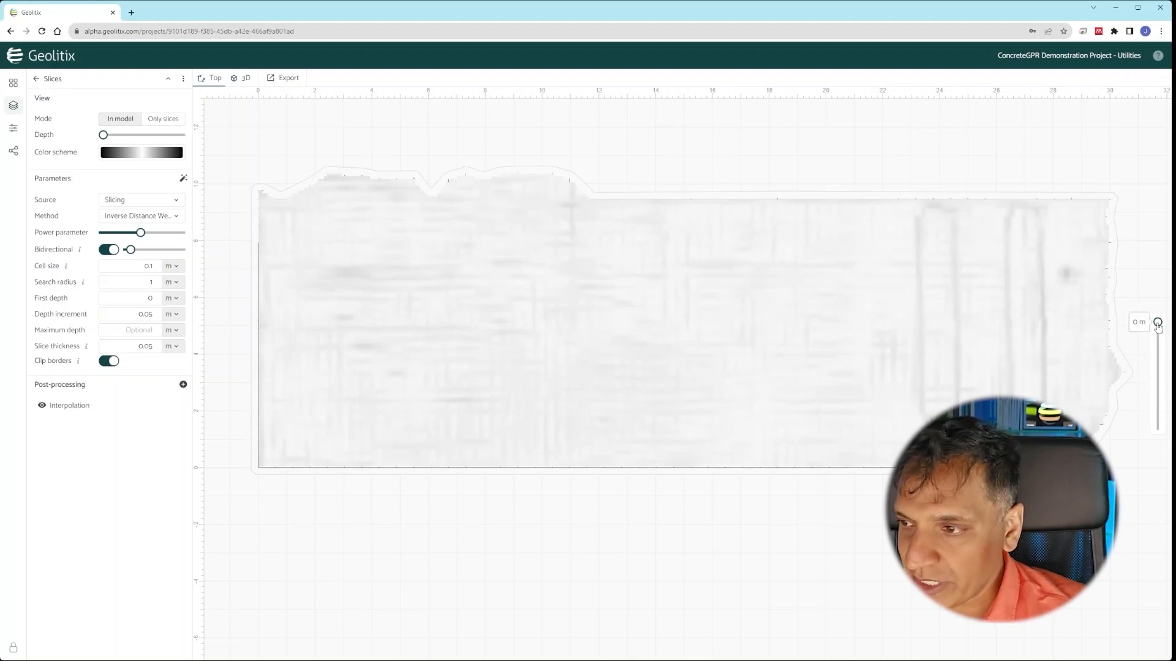
{"action": "left_click_drag", "start_coordinate": [1157, 325], "coordinate": [1157, 328]}
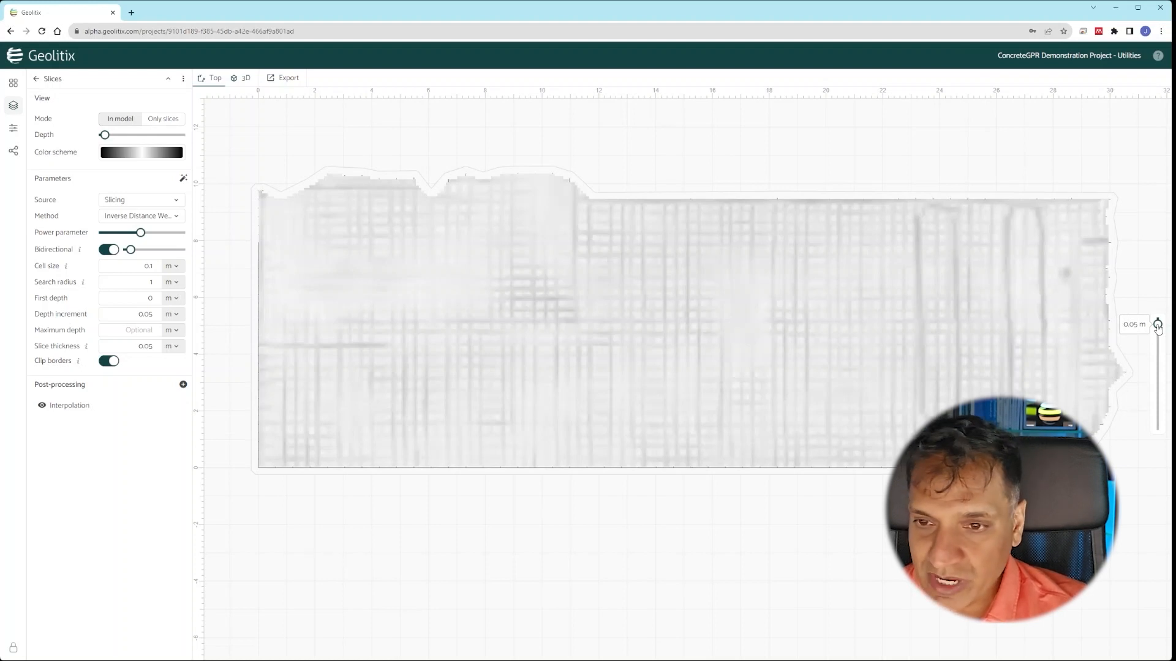
{"action": "left_click_drag", "start_coordinate": [1157, 328], "coordinate": [1161, 362]}
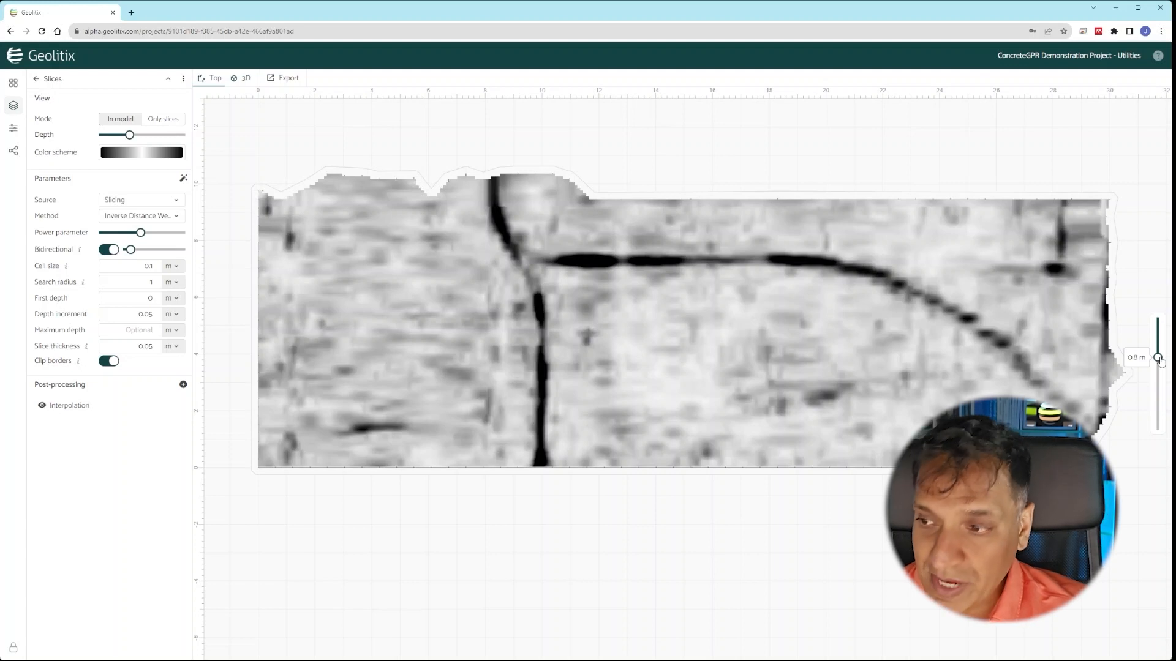
{"action": "left_click_drag", "start_coordinate": [1162, 362], "coordinate": [1160, 359]}
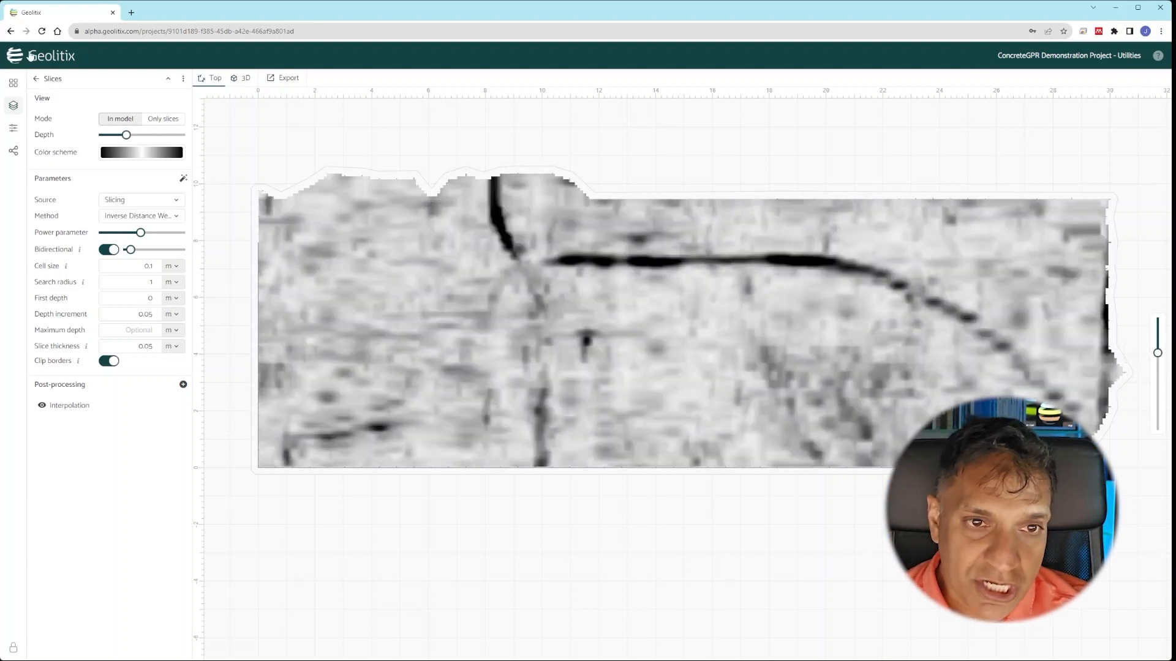
{"action": "left_click", "coordinate": [36, 78]}
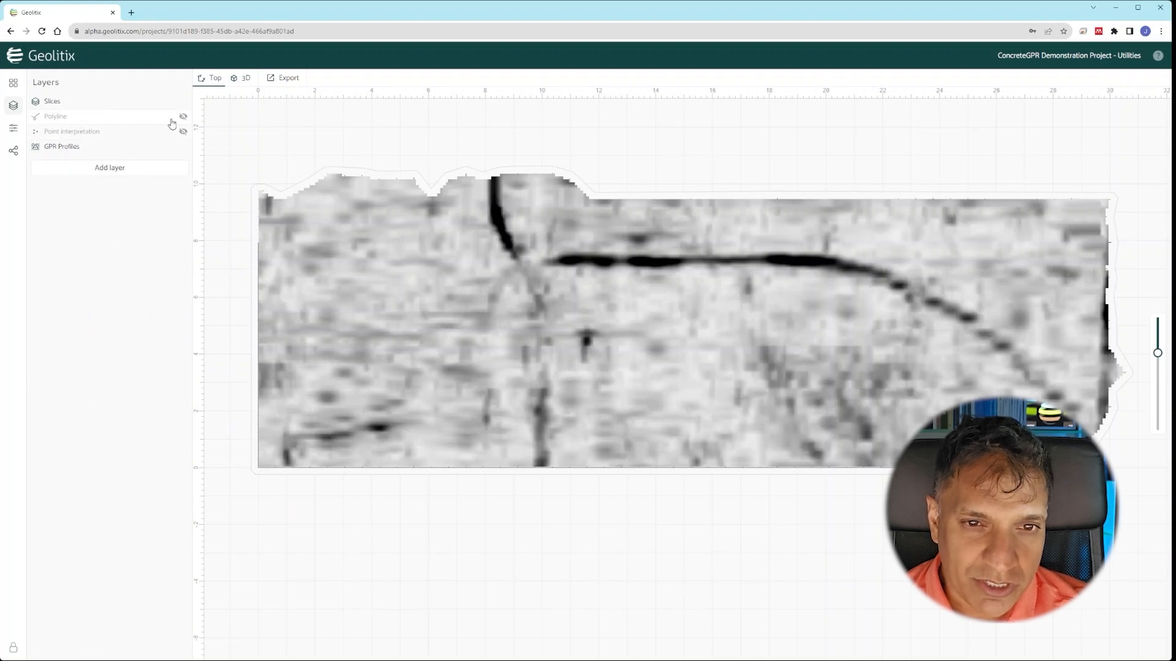
- Add a new polyline layer coloured magenta and displayed as a cylinder
{"action": "left_click", "coordinate": [120, 167]}
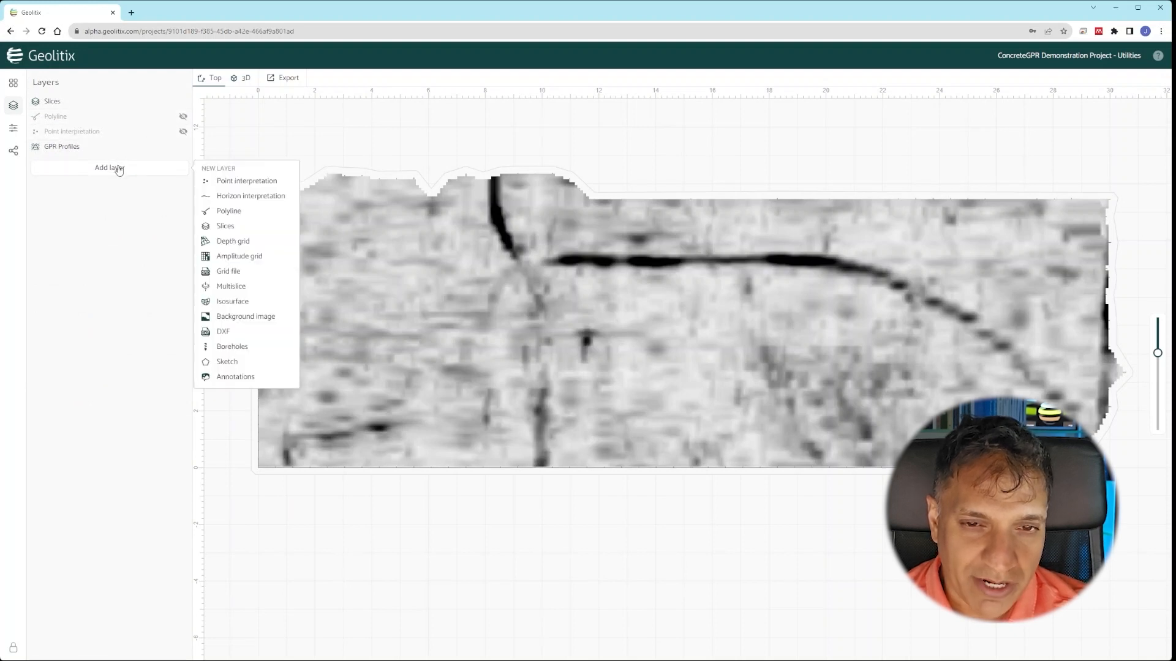
{"action": "left_click", "coordinate": [257, 212]}
{"action": "left_click", "coordinate": [130, 179]}
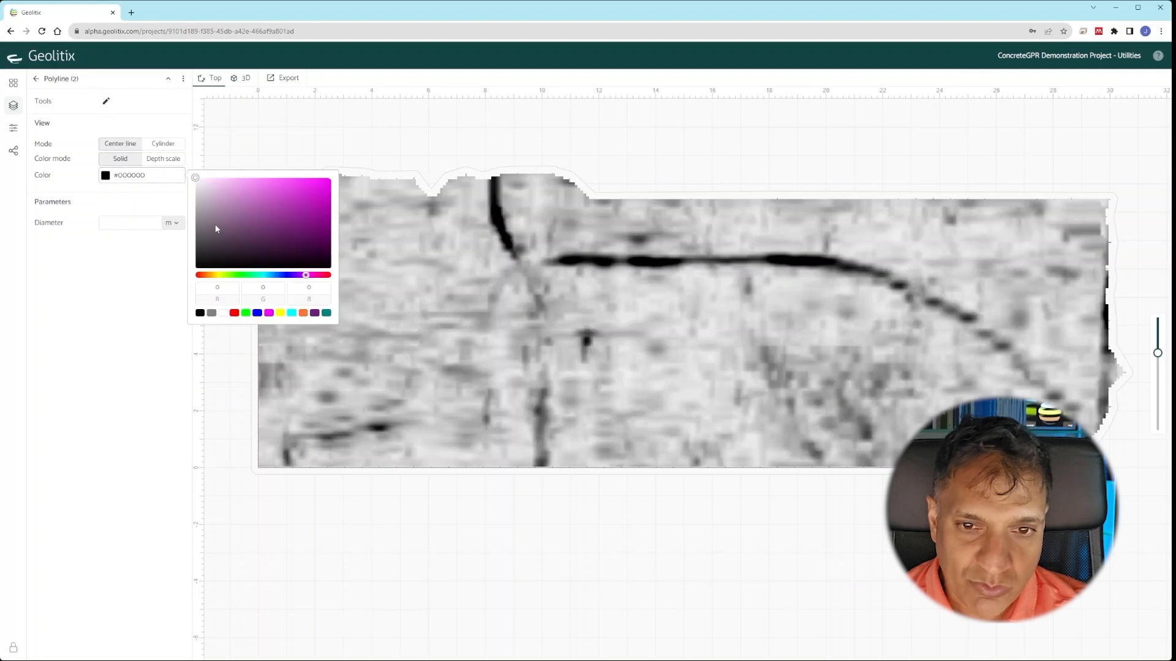
{"action": "left_click", "coordinate": [293, 188]}
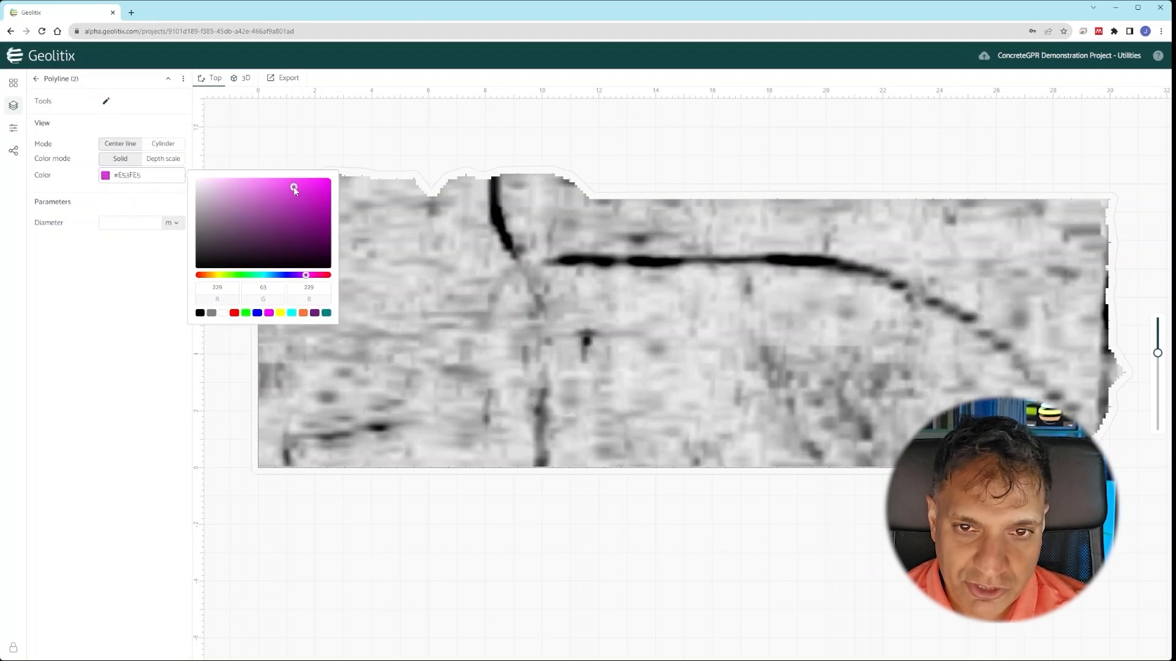
{"action": "left_click", "coordinate": [127, 269]}
{"action": "left_click", "coordinate": [161, 146]}
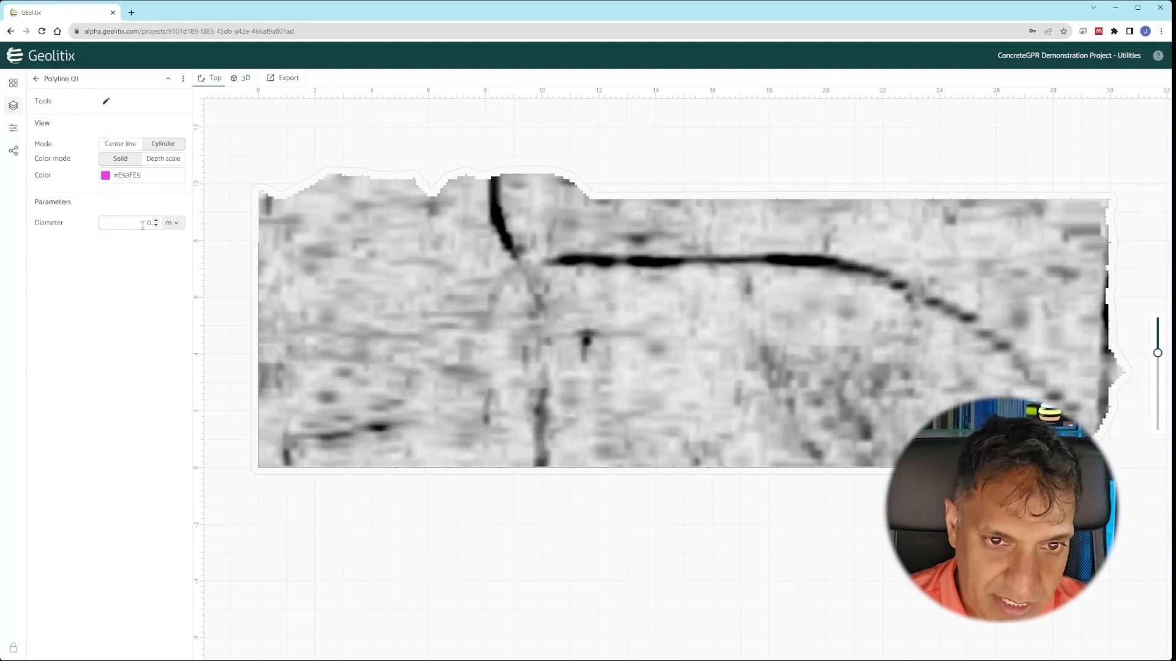
- Trace the polyline from the pipe junction along the pipe and its downward curve
{"action": "left_click", "coordinate": [105, 101]}
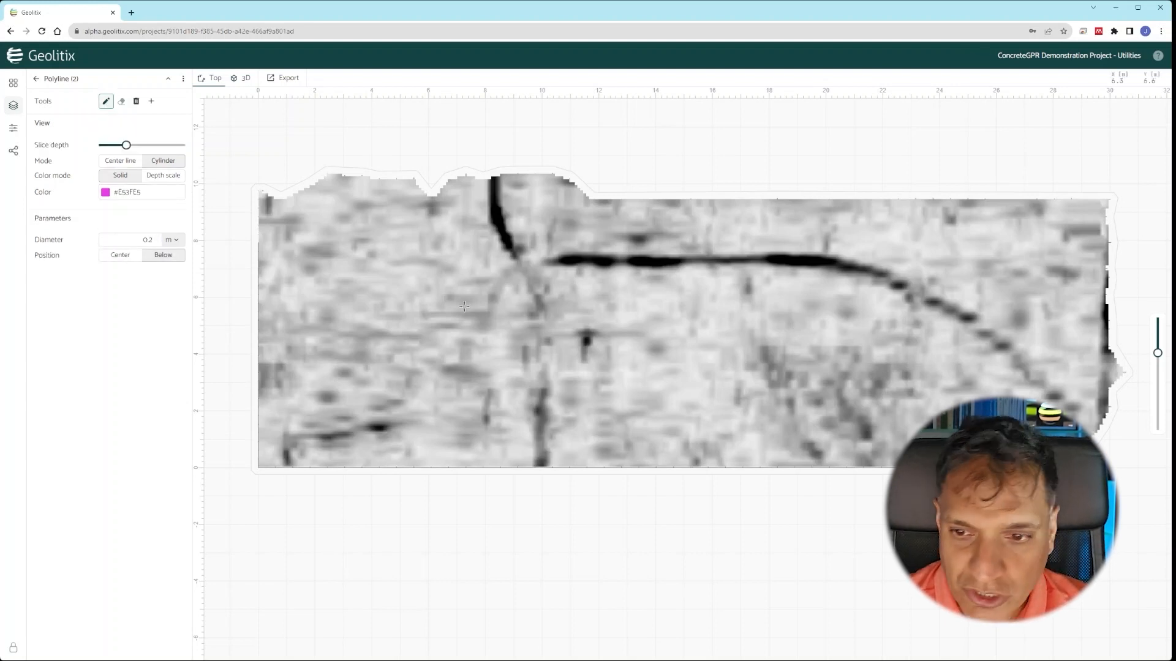
{"action": "left_click", "coordinate": [522, 260]}
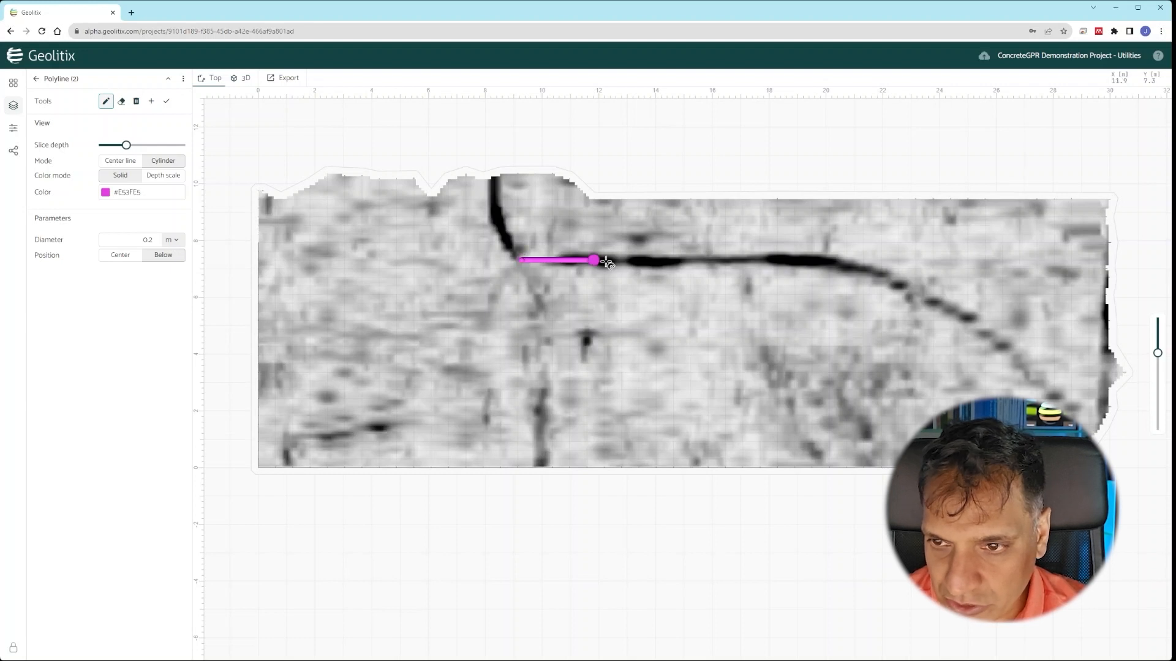
{"action": "left_click", "coordinate": [694, 260]}
{"action": "left_click", "coordinate": [779, 259]}
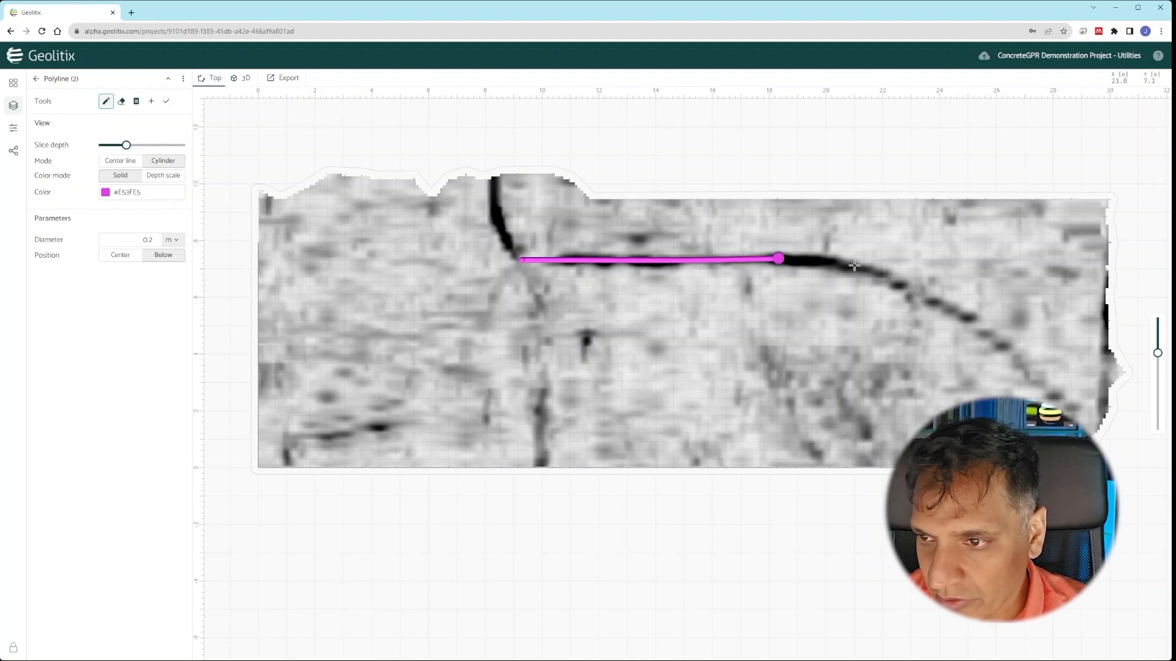
{"action": "left_click", "coordinate": [855, 266]}
{"action": "left_click", "coordinate": [905, 288]}
{"action": "left_click", "coordinate": [946, 309]}
{"action": "left_click", "coordinate": [1000, 346]}
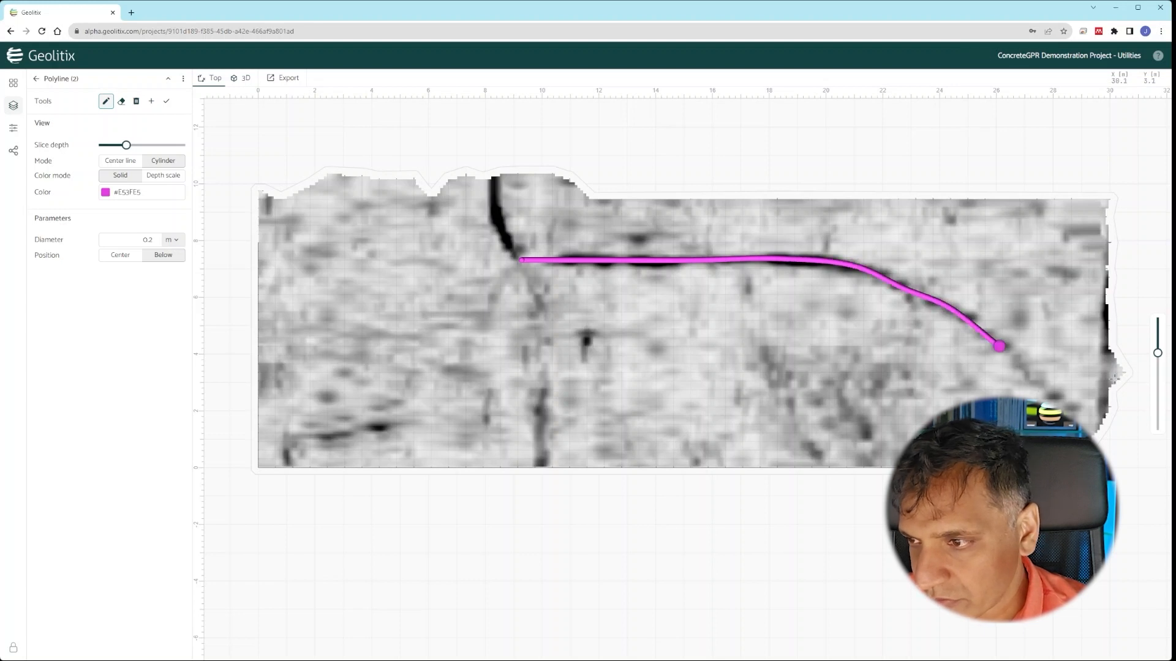
- On a deeper slice, extend the polyline to the slab's lower-right edge and finish it
{"action": "left_click_drag", "start_coordinate": [1157, 353], "coordinate": [1159, 363]}
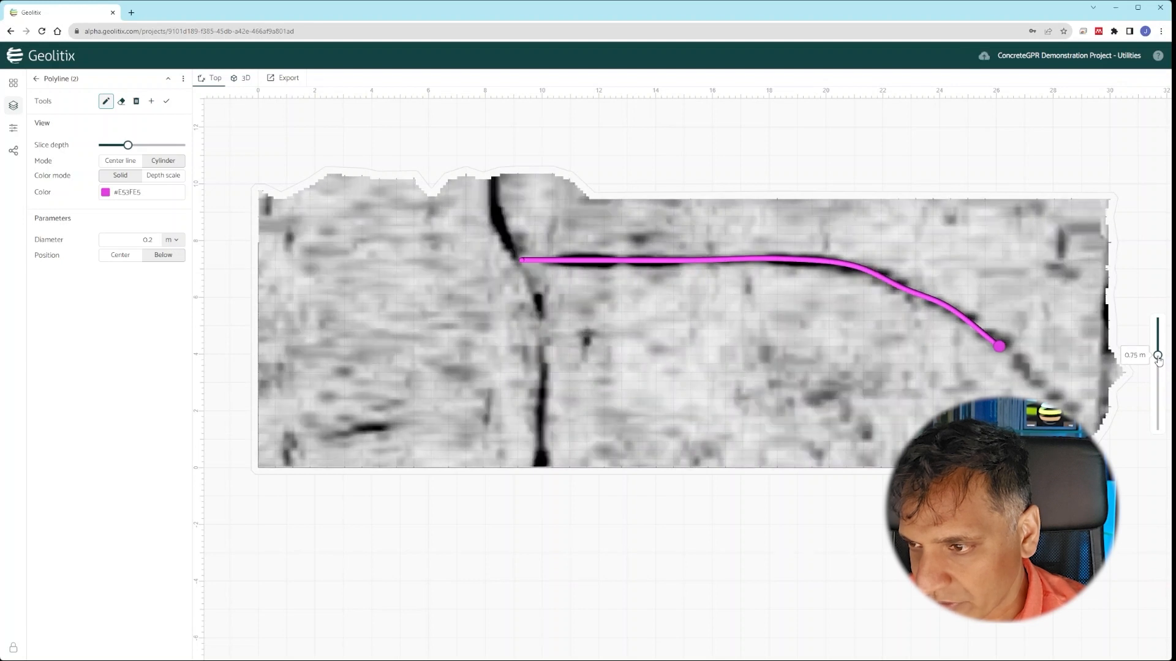
{"action": "left_click", "coordinate": [1070, 404]}
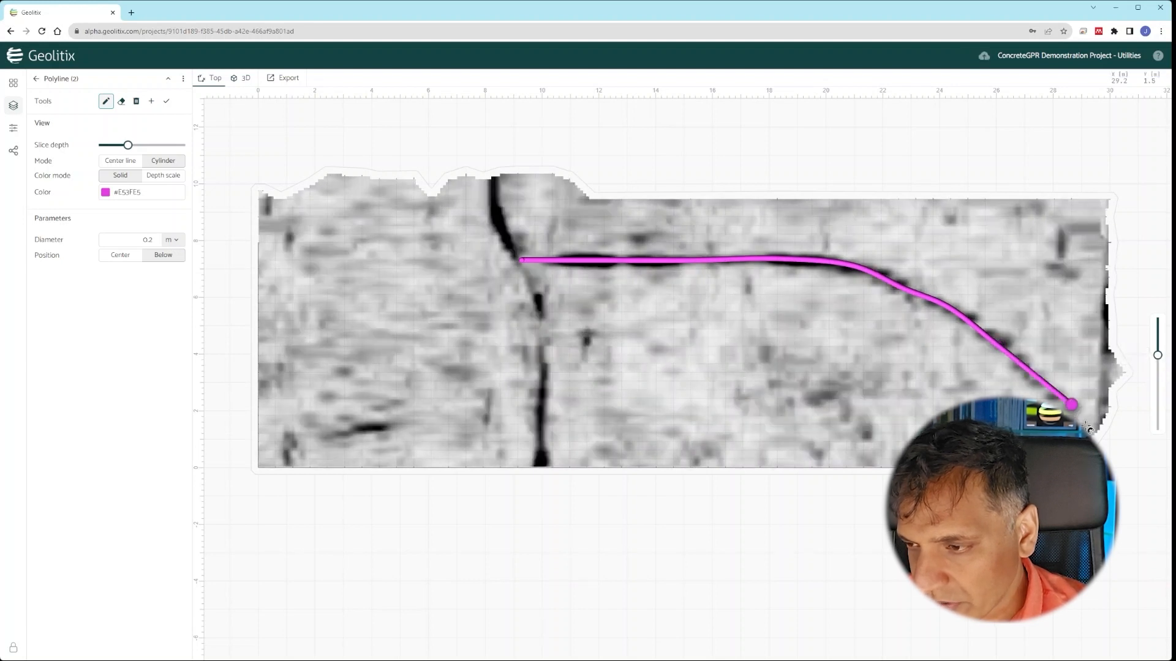
{"action": "left_click", "coordinate": [1085, 423]}
{"action": "left_click", "coordinate": [166, 100]}
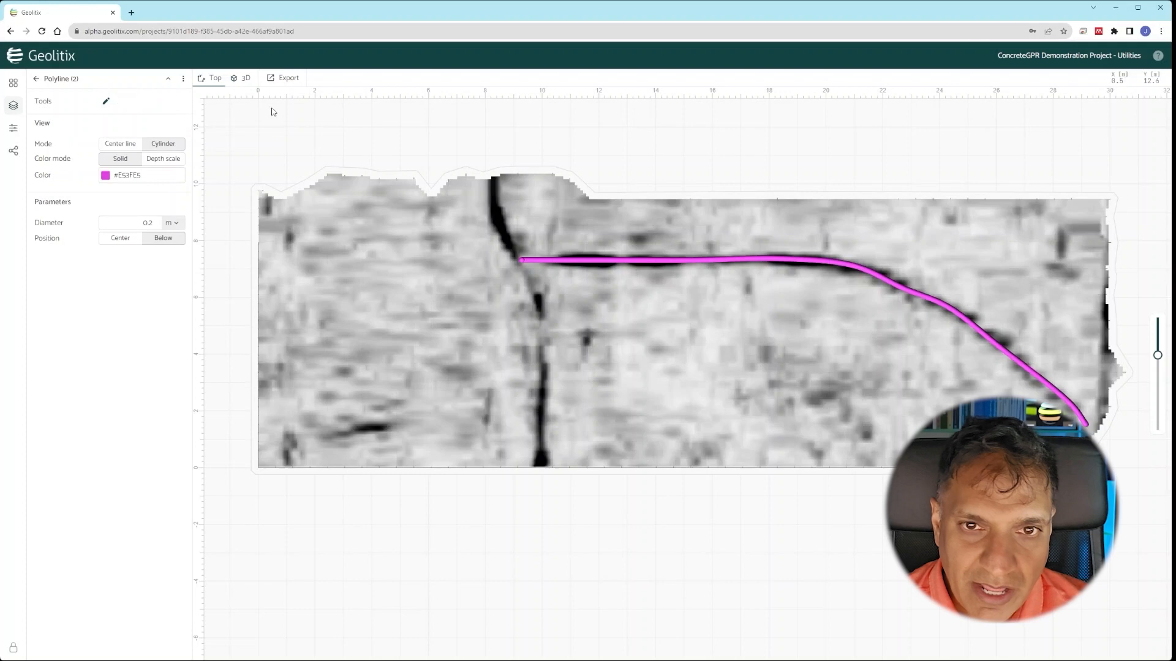
{"action": "left_click", "coordinate": [242, 78]}
- Orbit and zoom in 3D to inspect the magenta cylinder, then return to plan view at 0.75 m depth
{"action": "scroll", "coordinate": [908, 389], "scroll_direction": "up", "scroll_amount": 5}
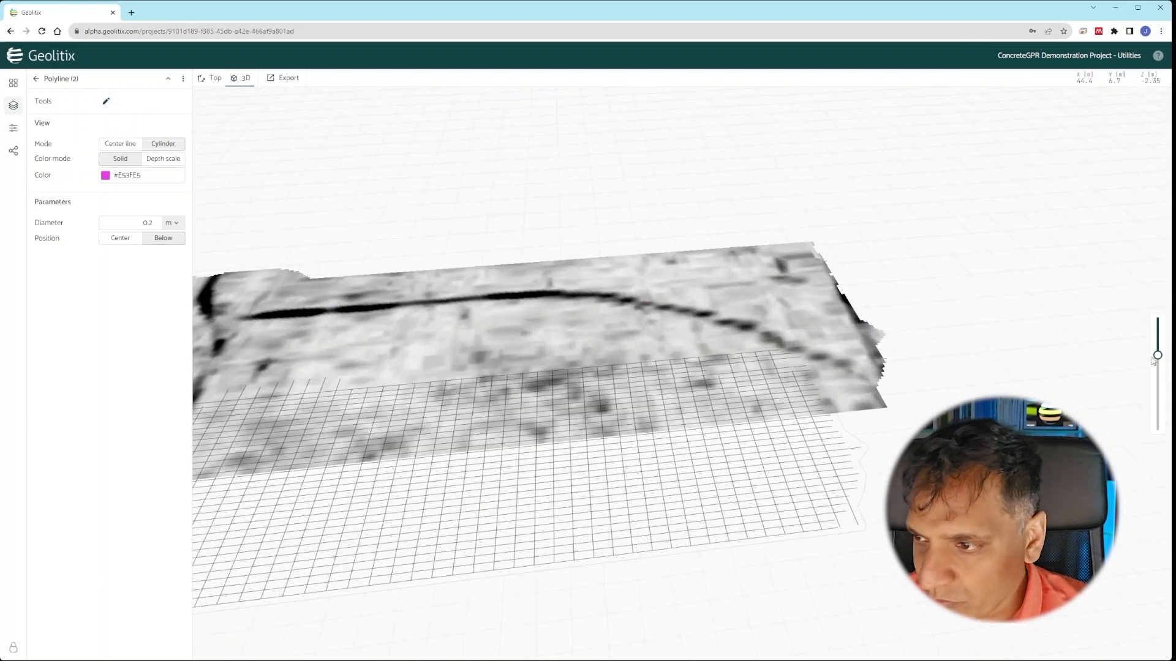
{"action": "left_click_drag", "start_coordinate": [1157, 355], "coordinate": [1158, 366]}
{"action": "left_click_drag", "start_coordinate": [790, 429], "coordinate": [676, 385]}
{"action": "scroll", "coordinate": [417, 306], "scroll_direction": "down", "scroll_amount": 3}
{"action": "scroll", "coordinate": [536, 366], "scroll_direction": "down", "scroll_amount": 2}
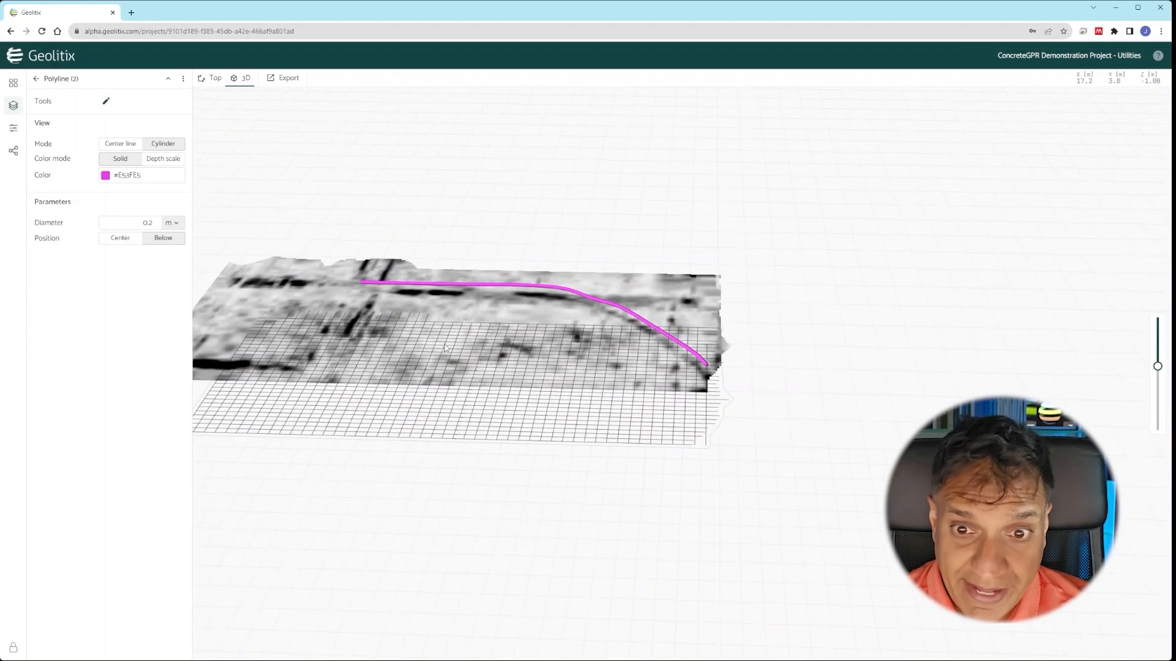
{"action": "left_click_drag", "start_coordinate": [604, 293], "coordinate": [619, 334]}
{"action": "scroll", "coordinate": [620, 333], "scroll_direction": "down", "scroll_amount": 4}
{"action": "scroll", "coordinate": [481, 298], "scroll_direction": "up", "scroll_amount": 6}
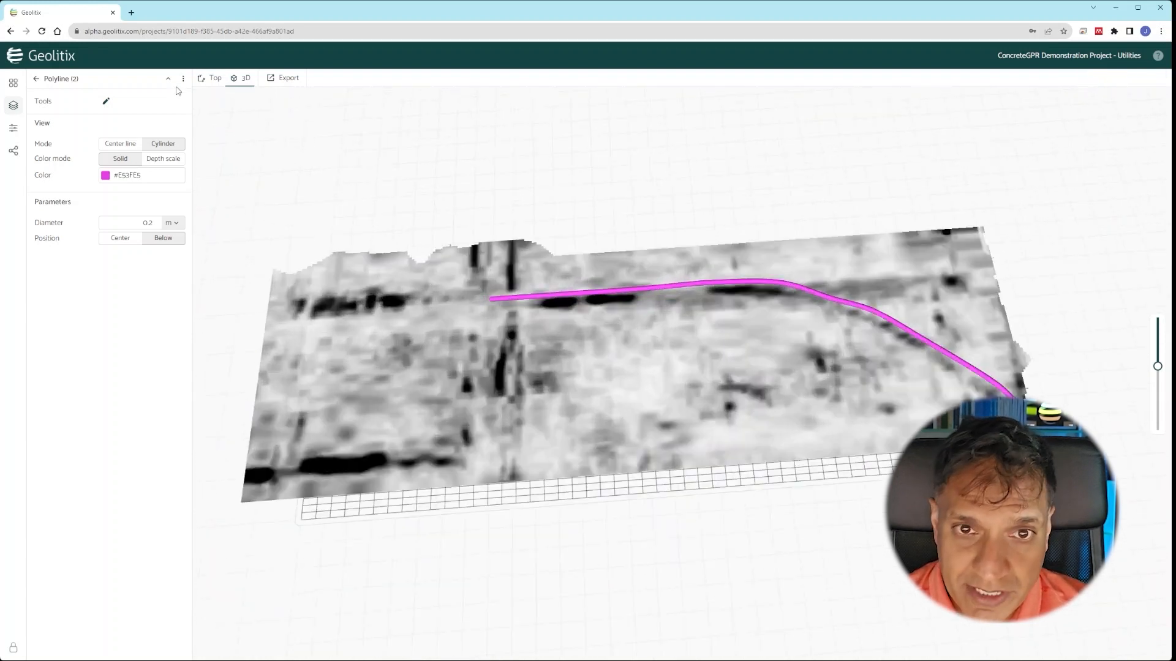
{"action": "left_click", "coordinate": [210, 78]}
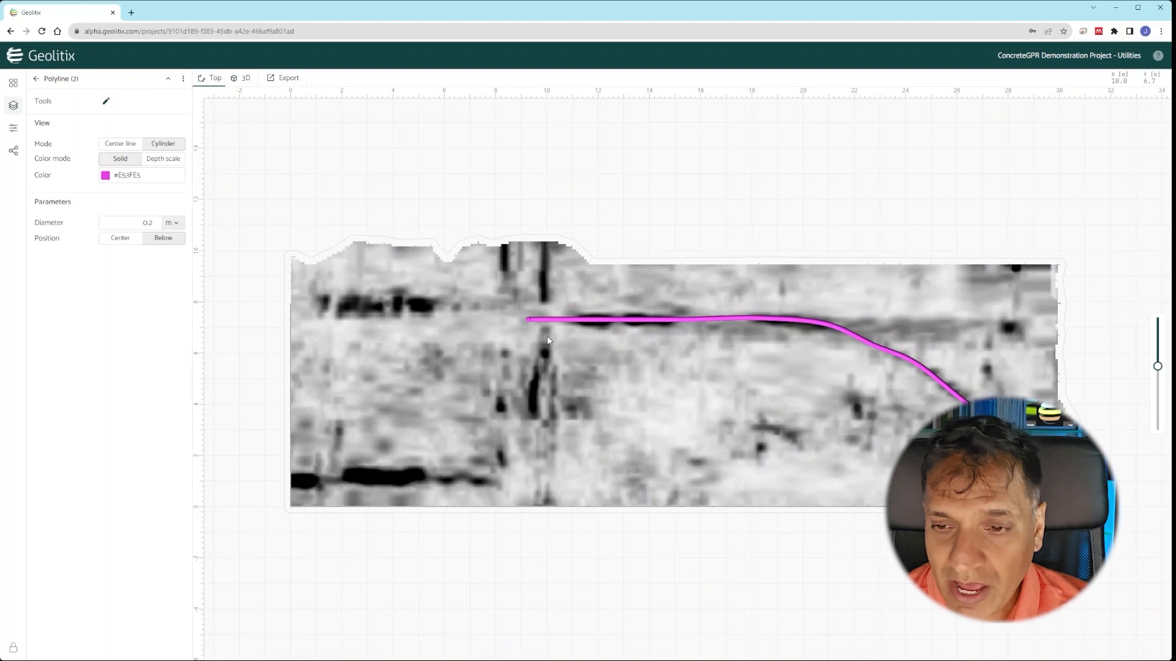
{"action": "mouse_move", "coordinate": [1157, 366]}
{"action": "left_mouse_down"}
{"action": "mouse_move", "coordinate": [1157, 355]}
{"action": "mouse_move", "coordinate": [1158, 375]}
{"action": "left_mouse_up"}
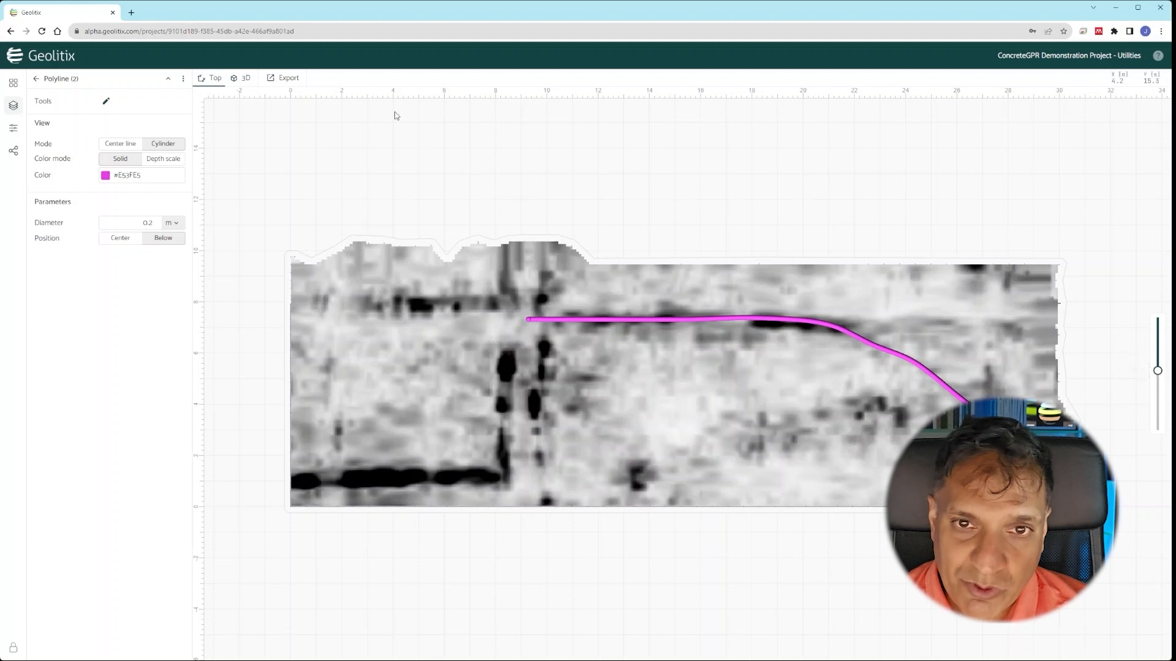
- Set up an export of Polyline (2) and show the CSV, DXF, KMZ and Shapefile format choices
{"action": "left_click", "coordinate": [291, 78]}
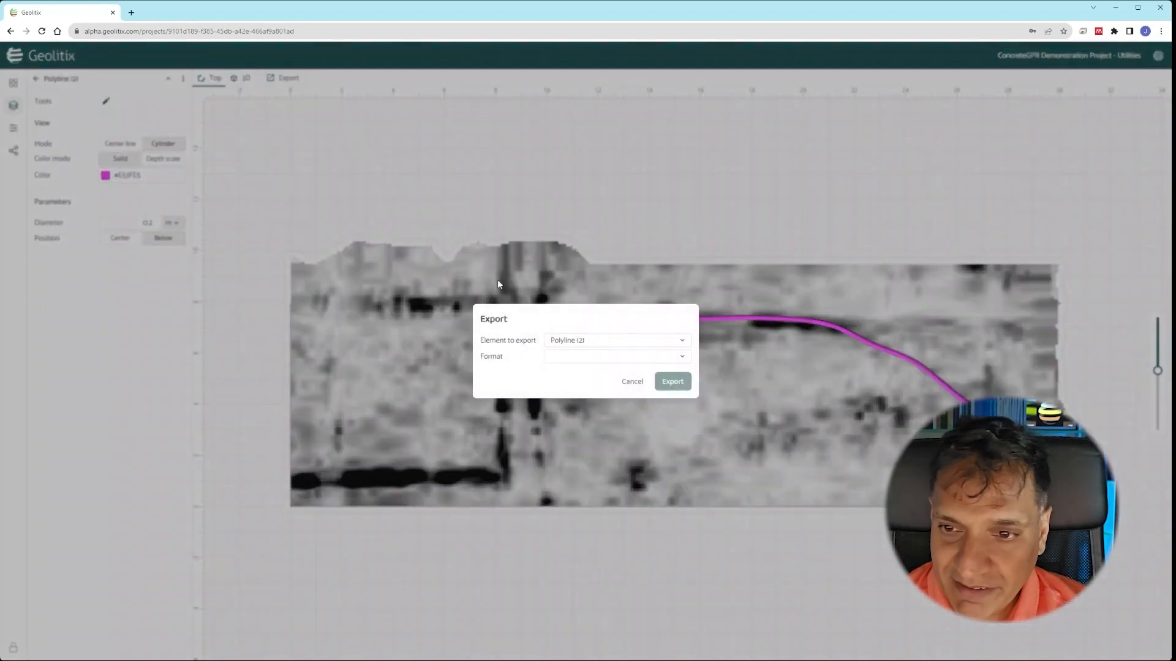
{"action": "left_click", "coordinate": [617, 341]}
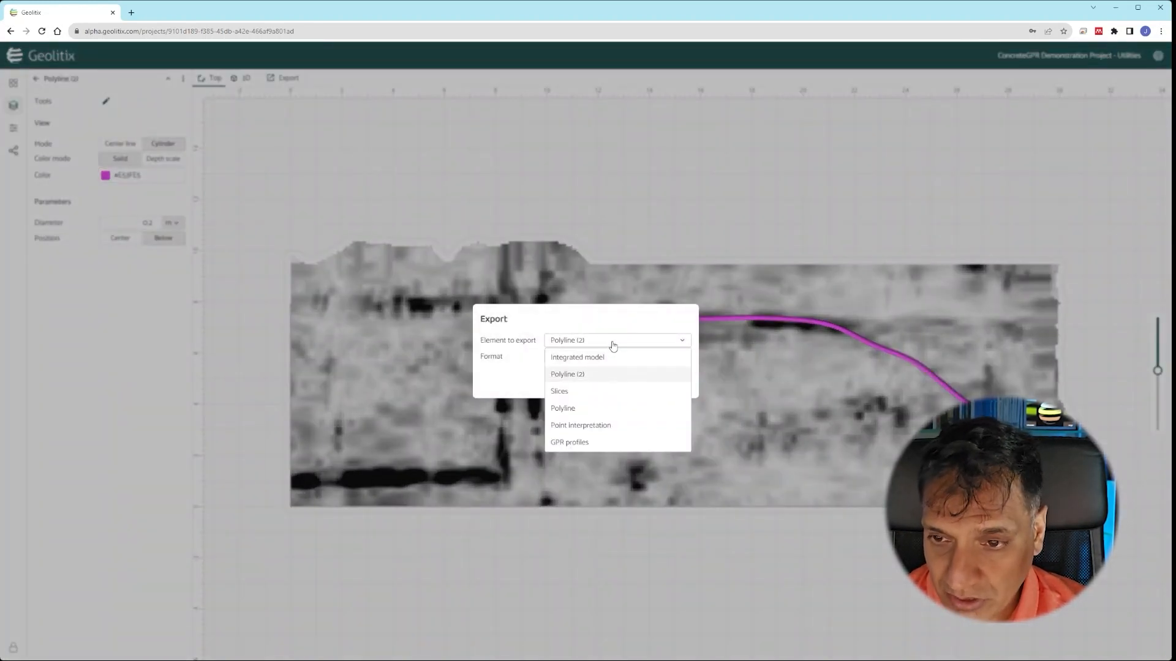
{"action": "left_click", "coordinate": [605, 374]}
{"action": "left_click", "coordinate": [581, 358]}
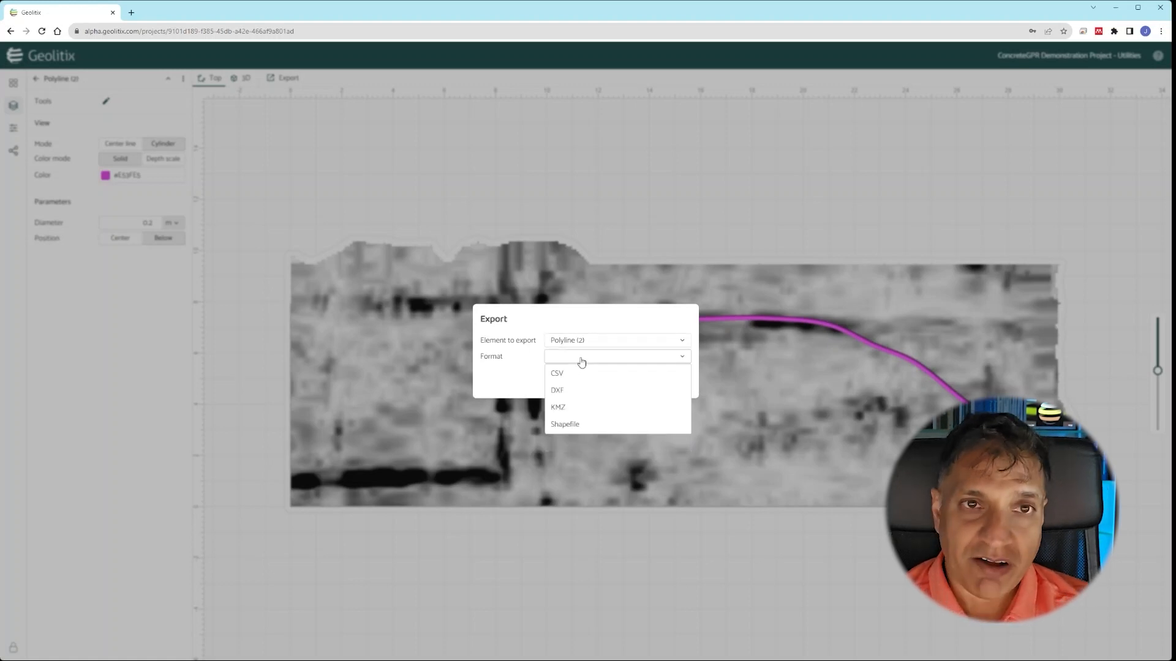